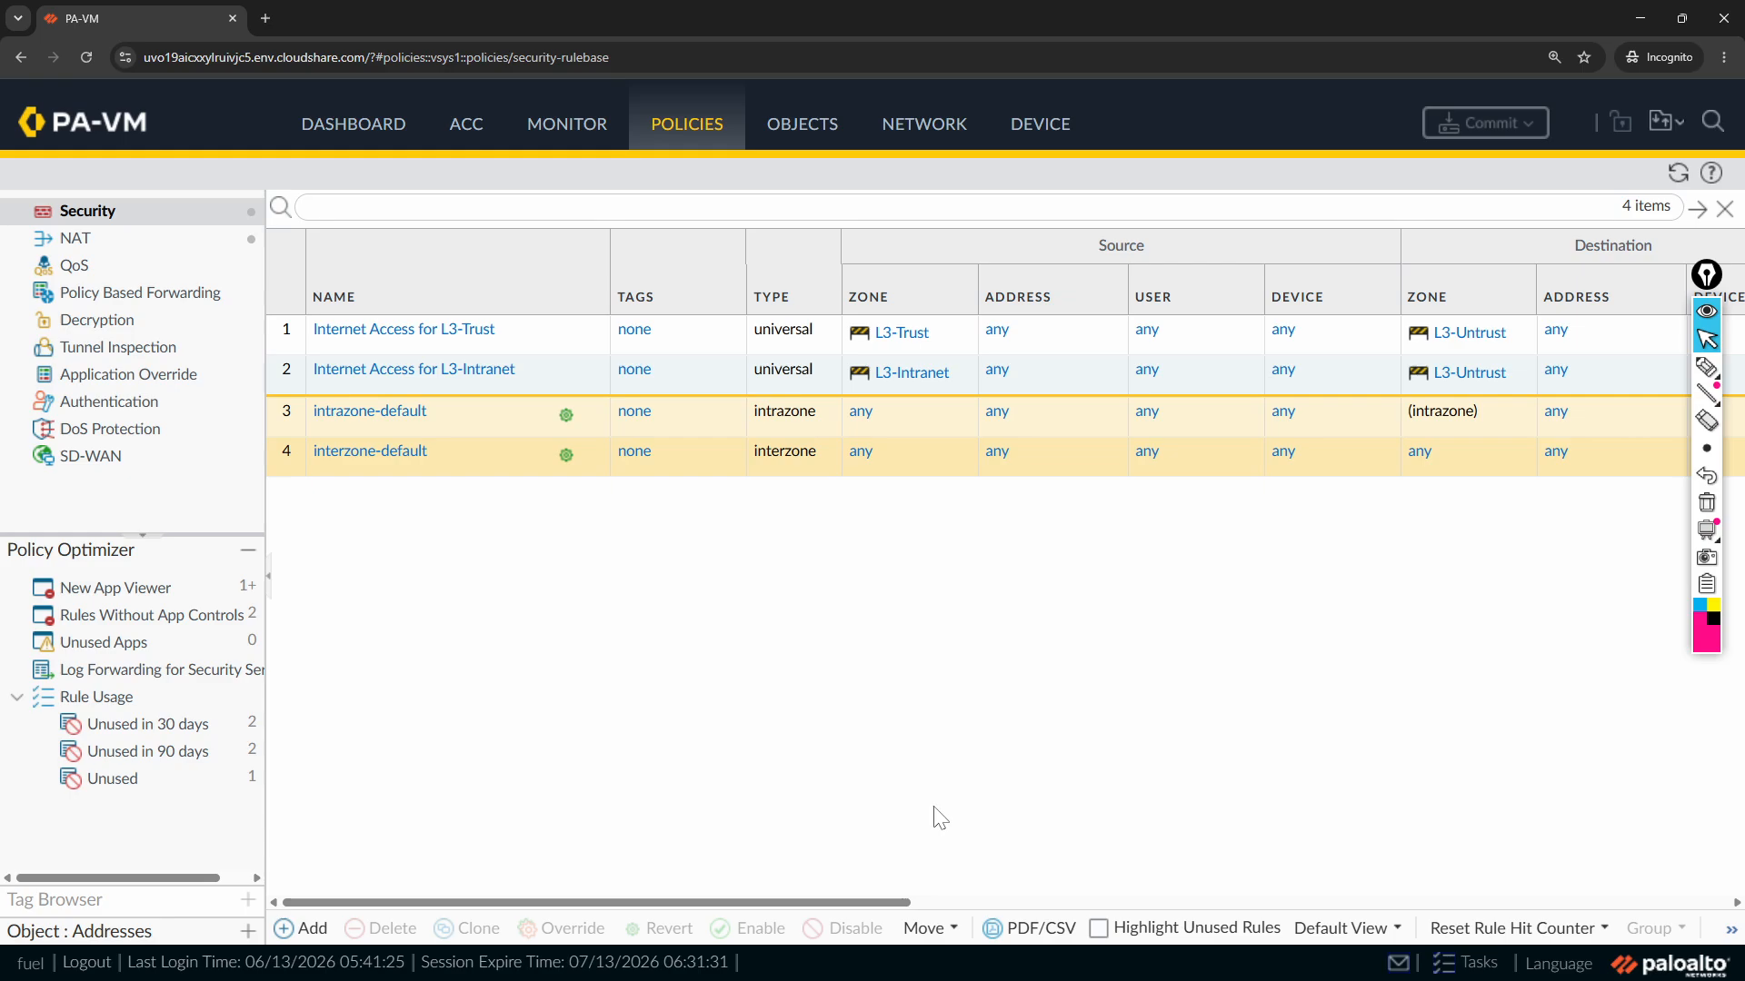
Display the list of custom URL category objects
{"action": "left_click", "coordinate": [804, 127]}
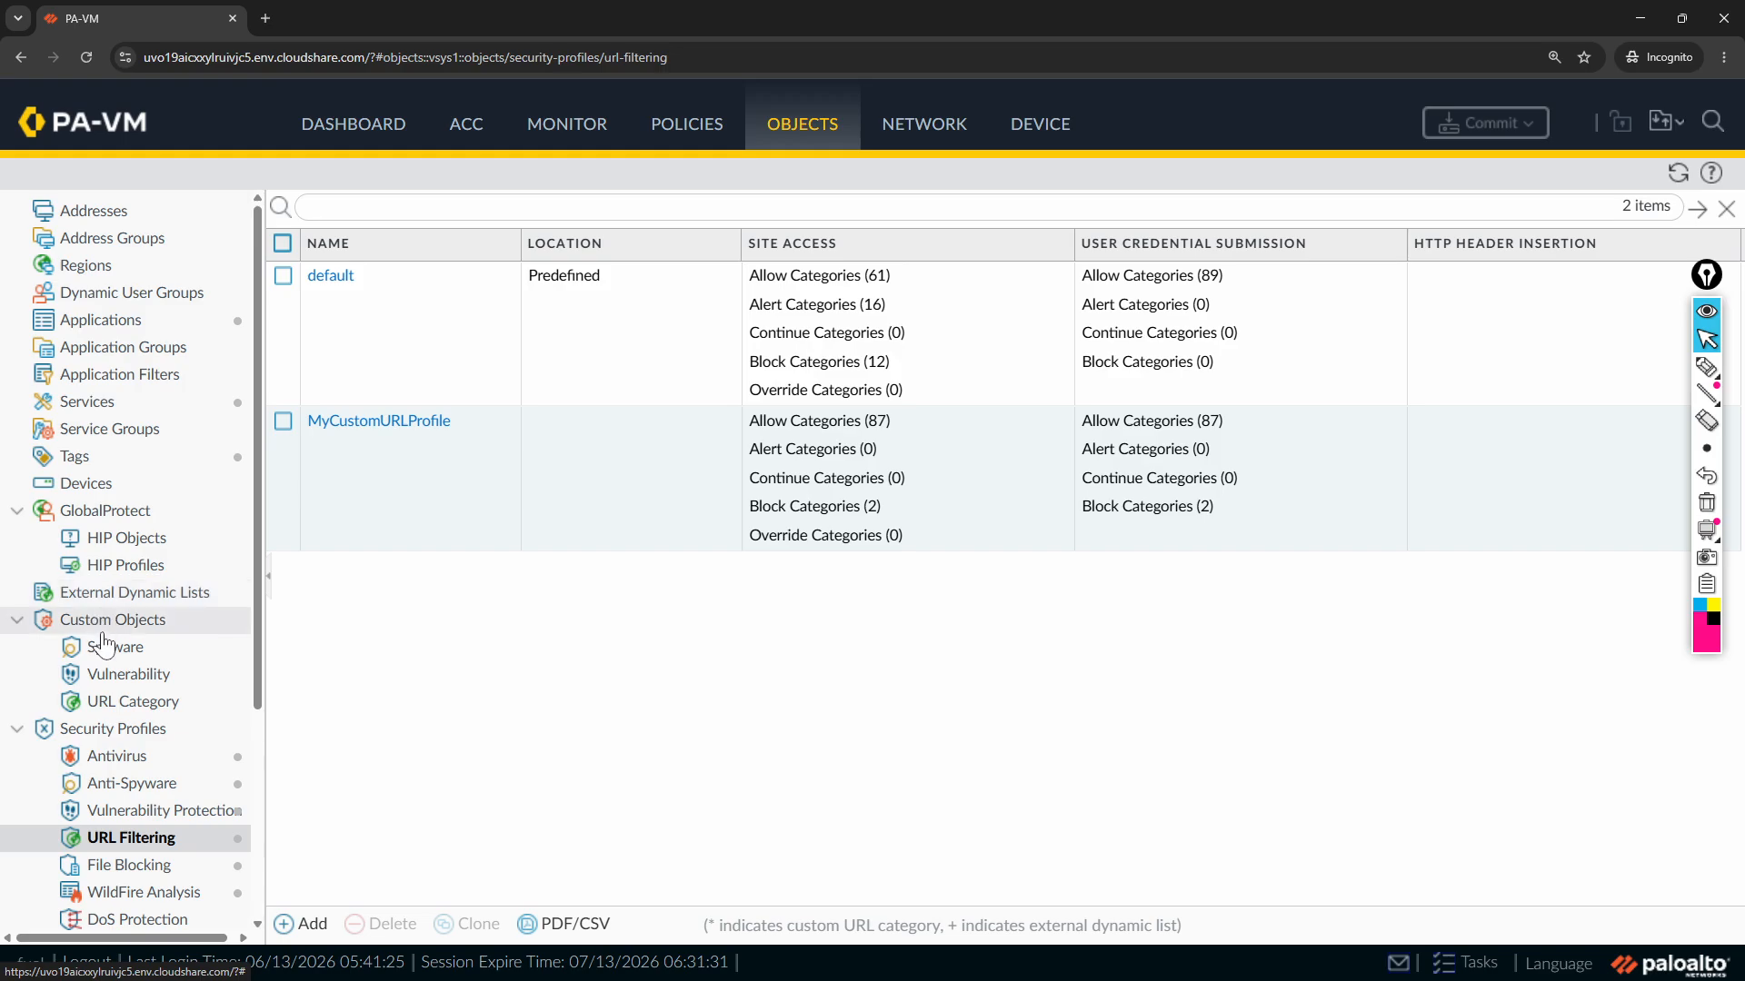
{"action": "left_click", "coordinate": [114, 702]}
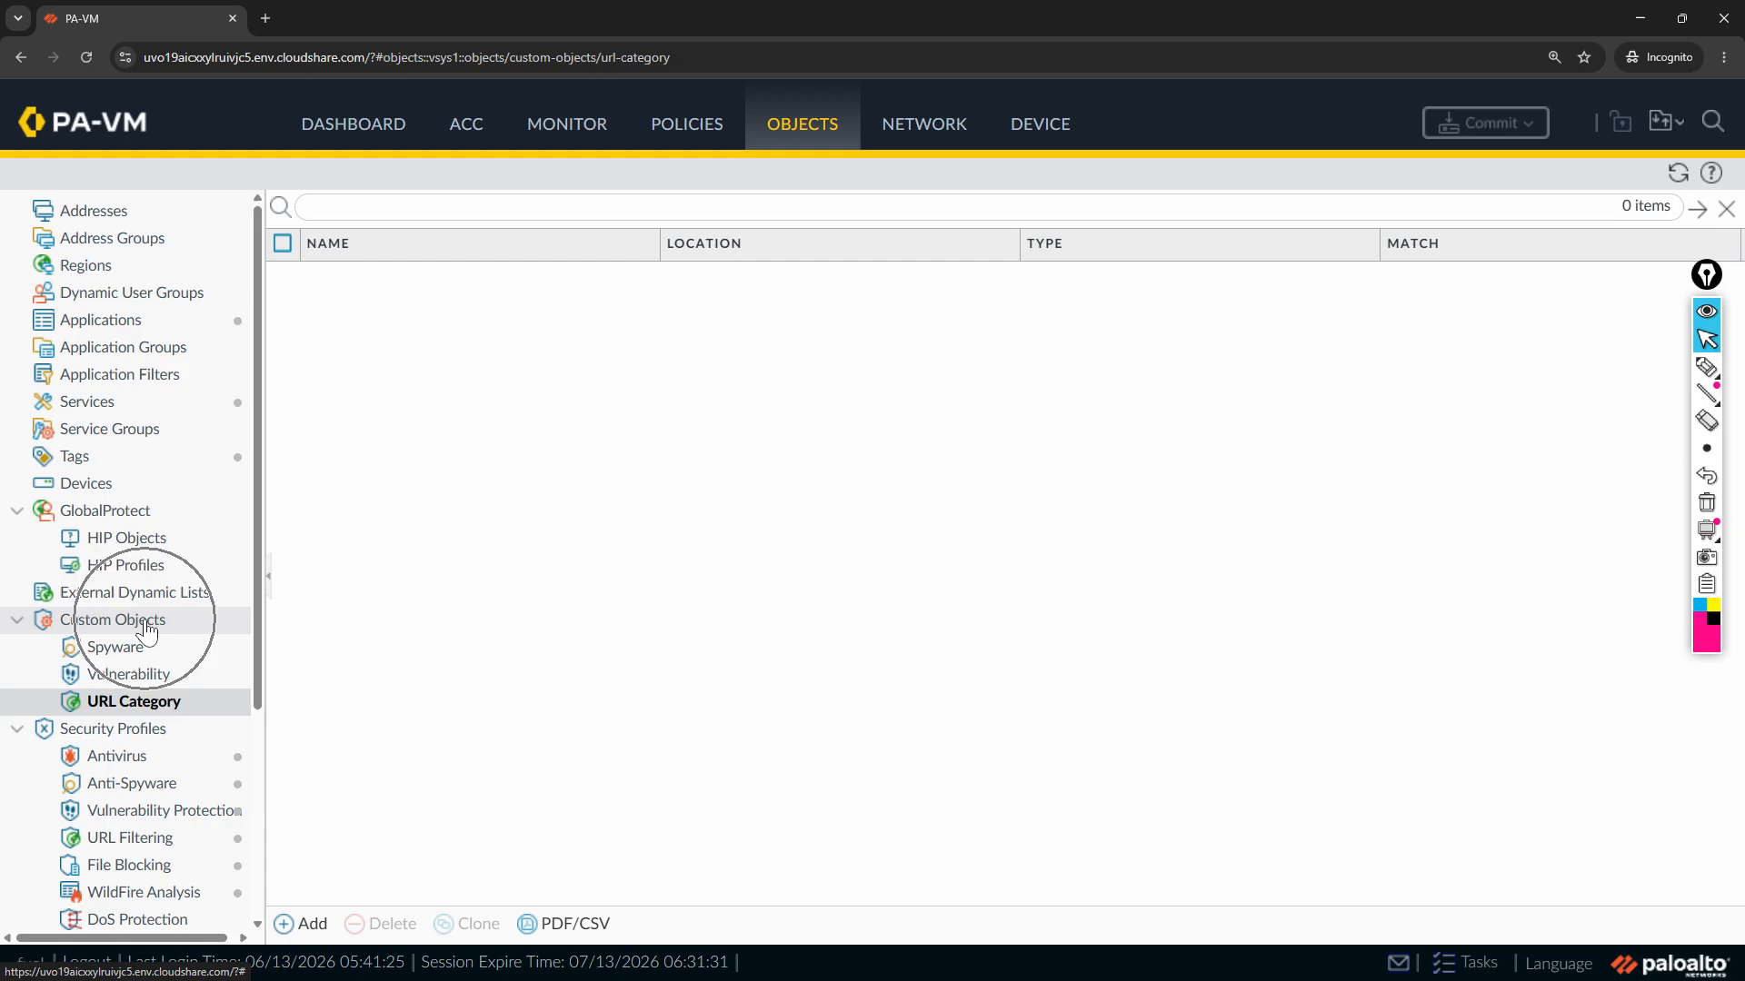
{"action": "left_click", "coordinate": [157, 706]}
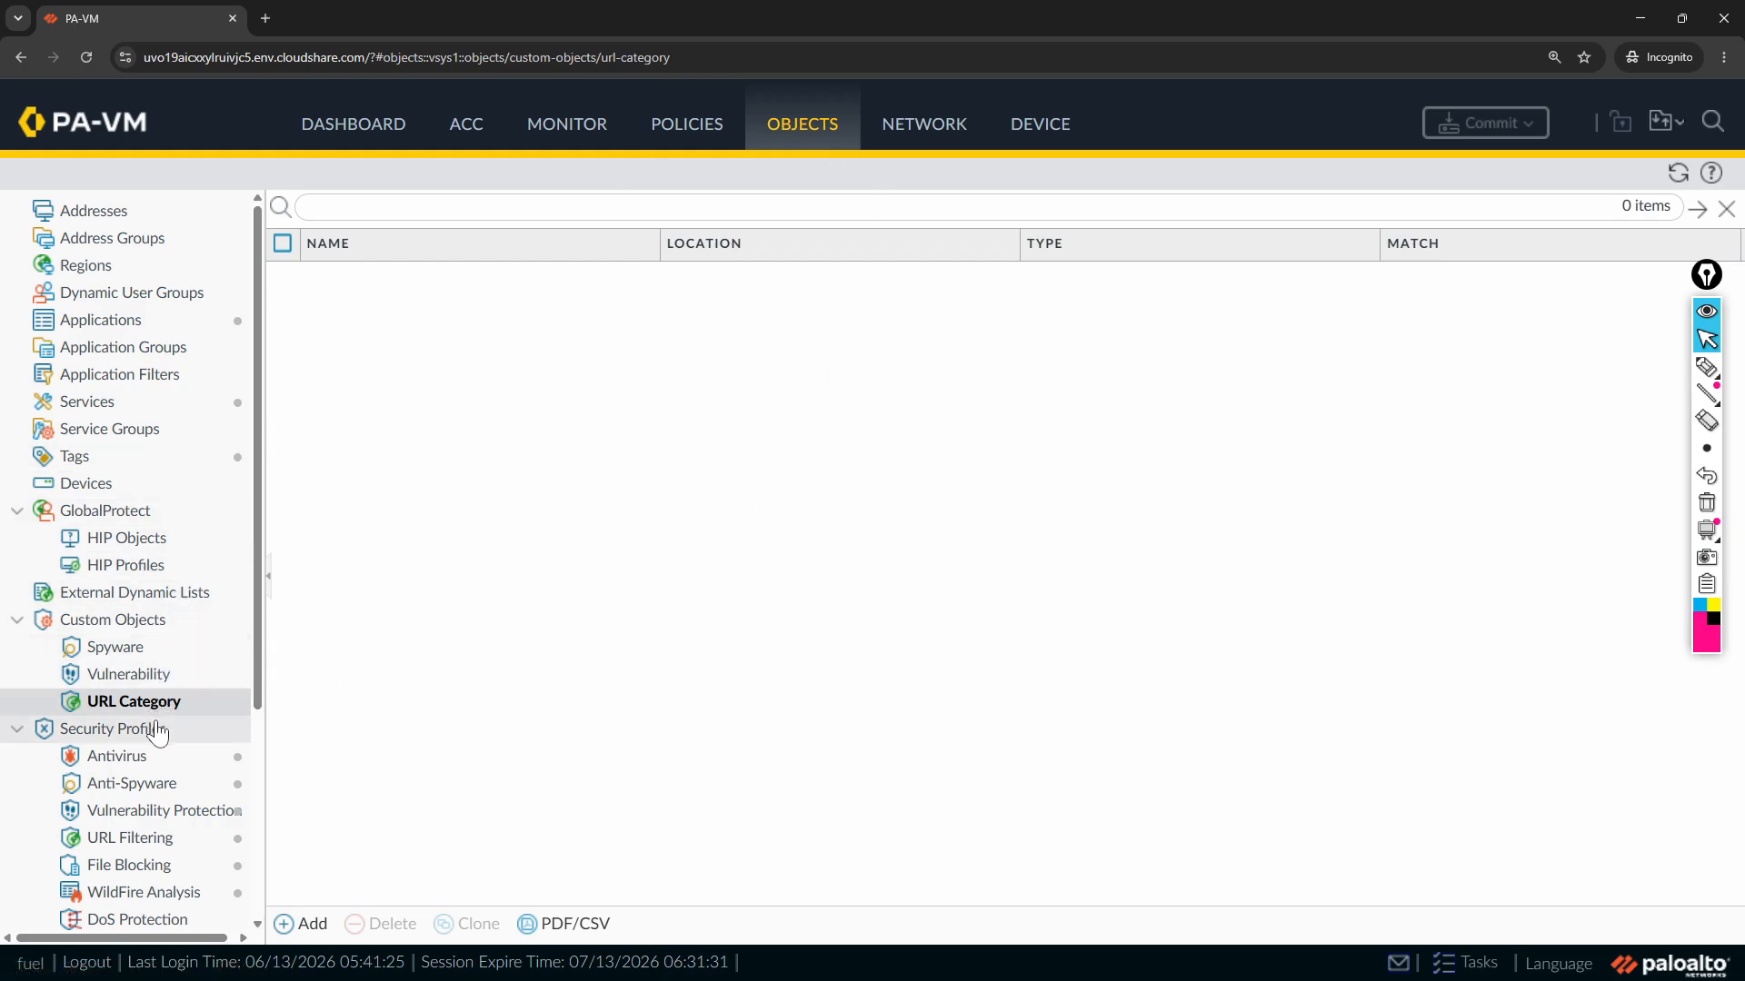
Examine which categories the MyCustomURLProfile URL filtering profile blocks for user credential submission
{"action": "scroll", "coordinate": [156, 732], "scroll_direction": "down", "scroll_amount": 1}
{"action": "left_click", "coordinate": [138, 751]}
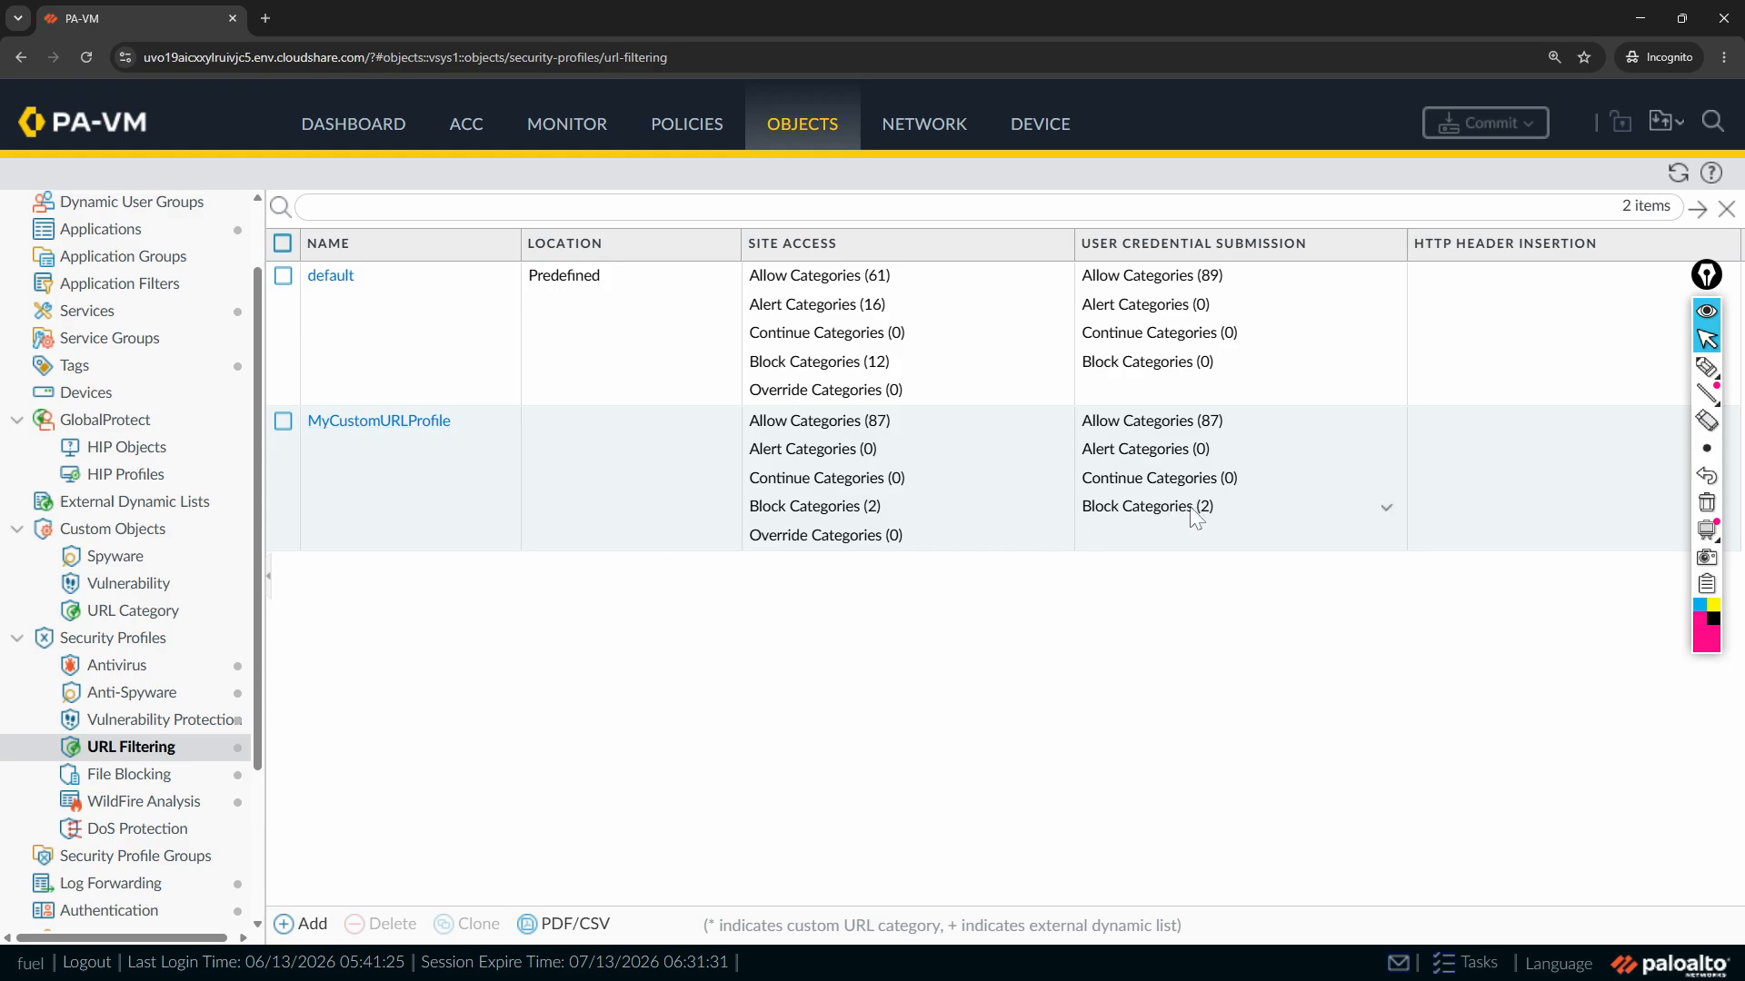
{"action": "left_click", "coordinate": [1386, 514]}
{"action": "mouse_move", "coordinate": [1418, 512]}
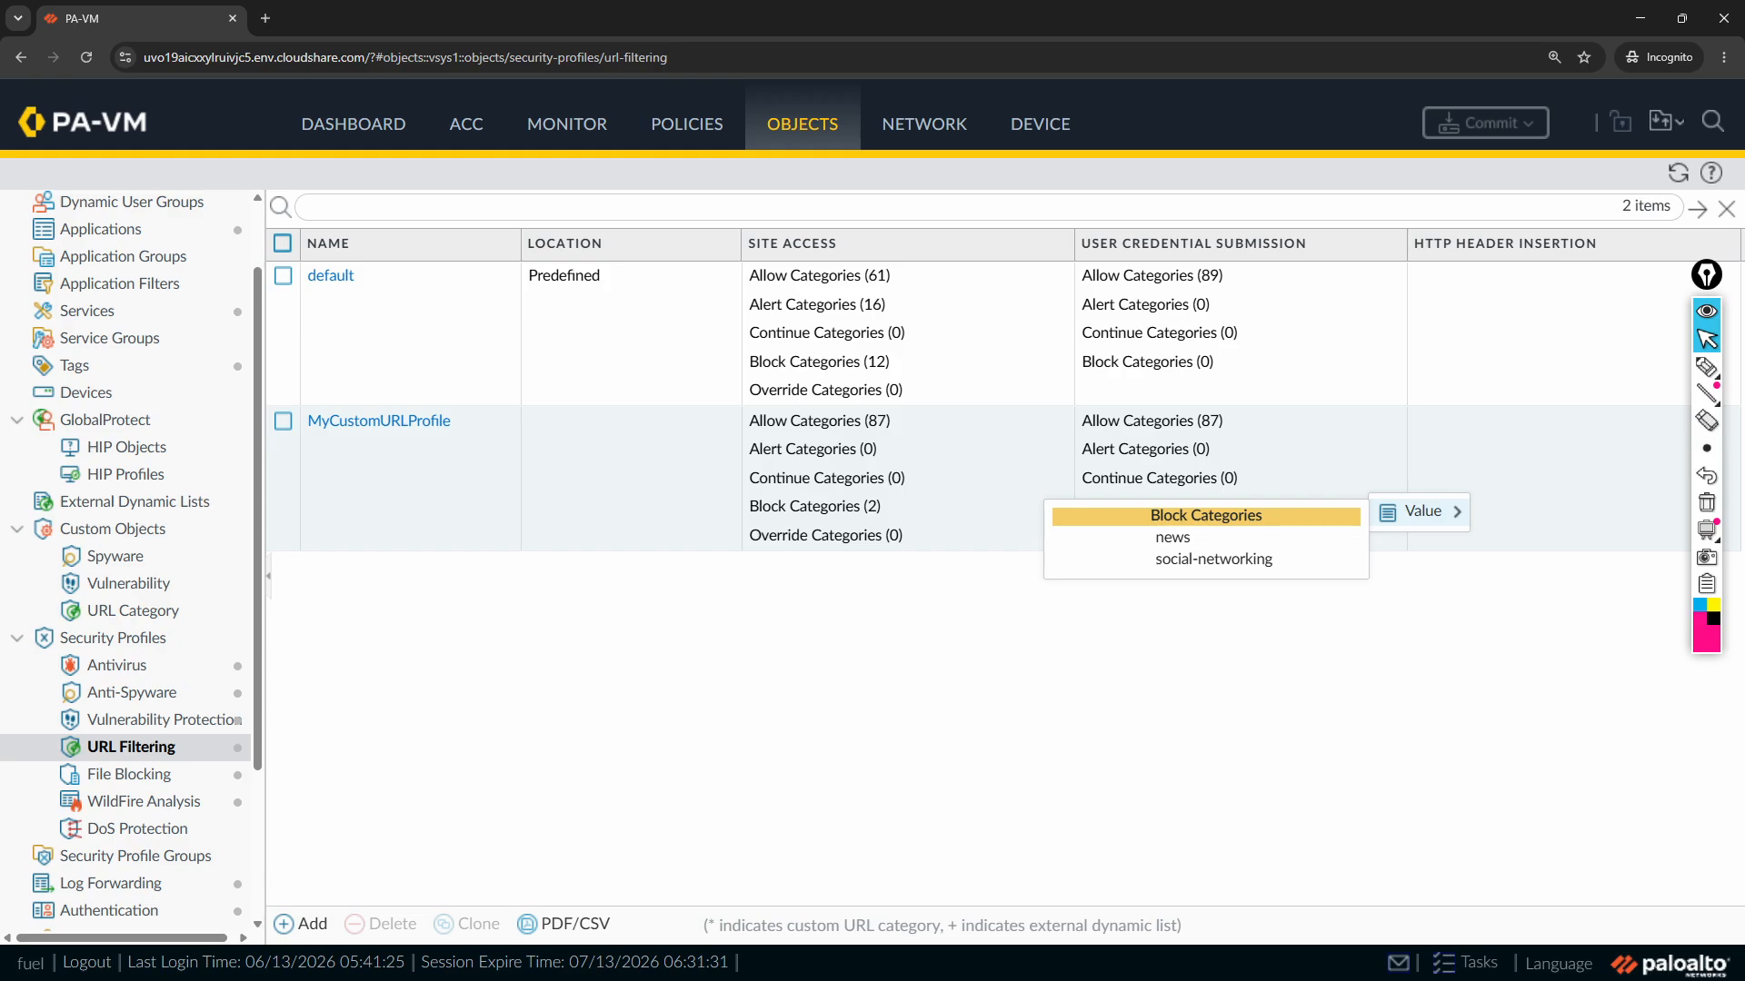
{"action": "left_click_drag", "start_coordinate": [1272, 559], "coordinate": [1159, 568]}
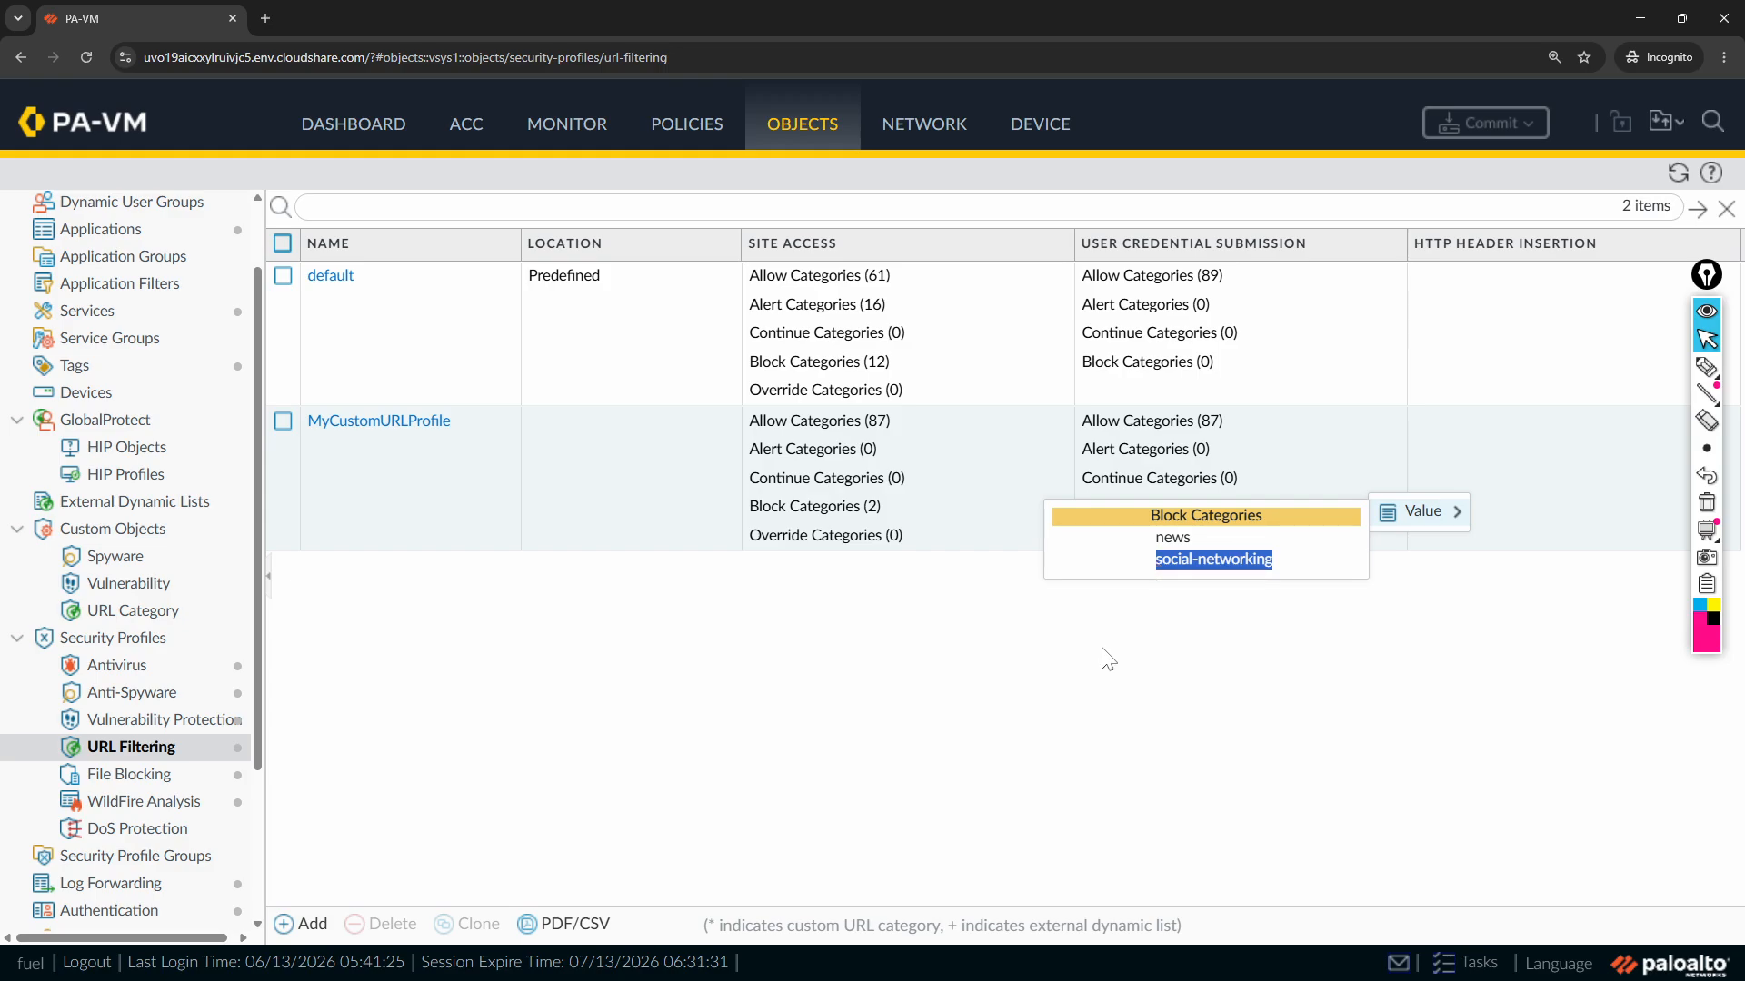
{"action": "left_click", "coordinate": [1106, 567]}
{"action": "left_click_drag", "start_coordinate": [1156, 560], "coordinate": [1283, 559]}
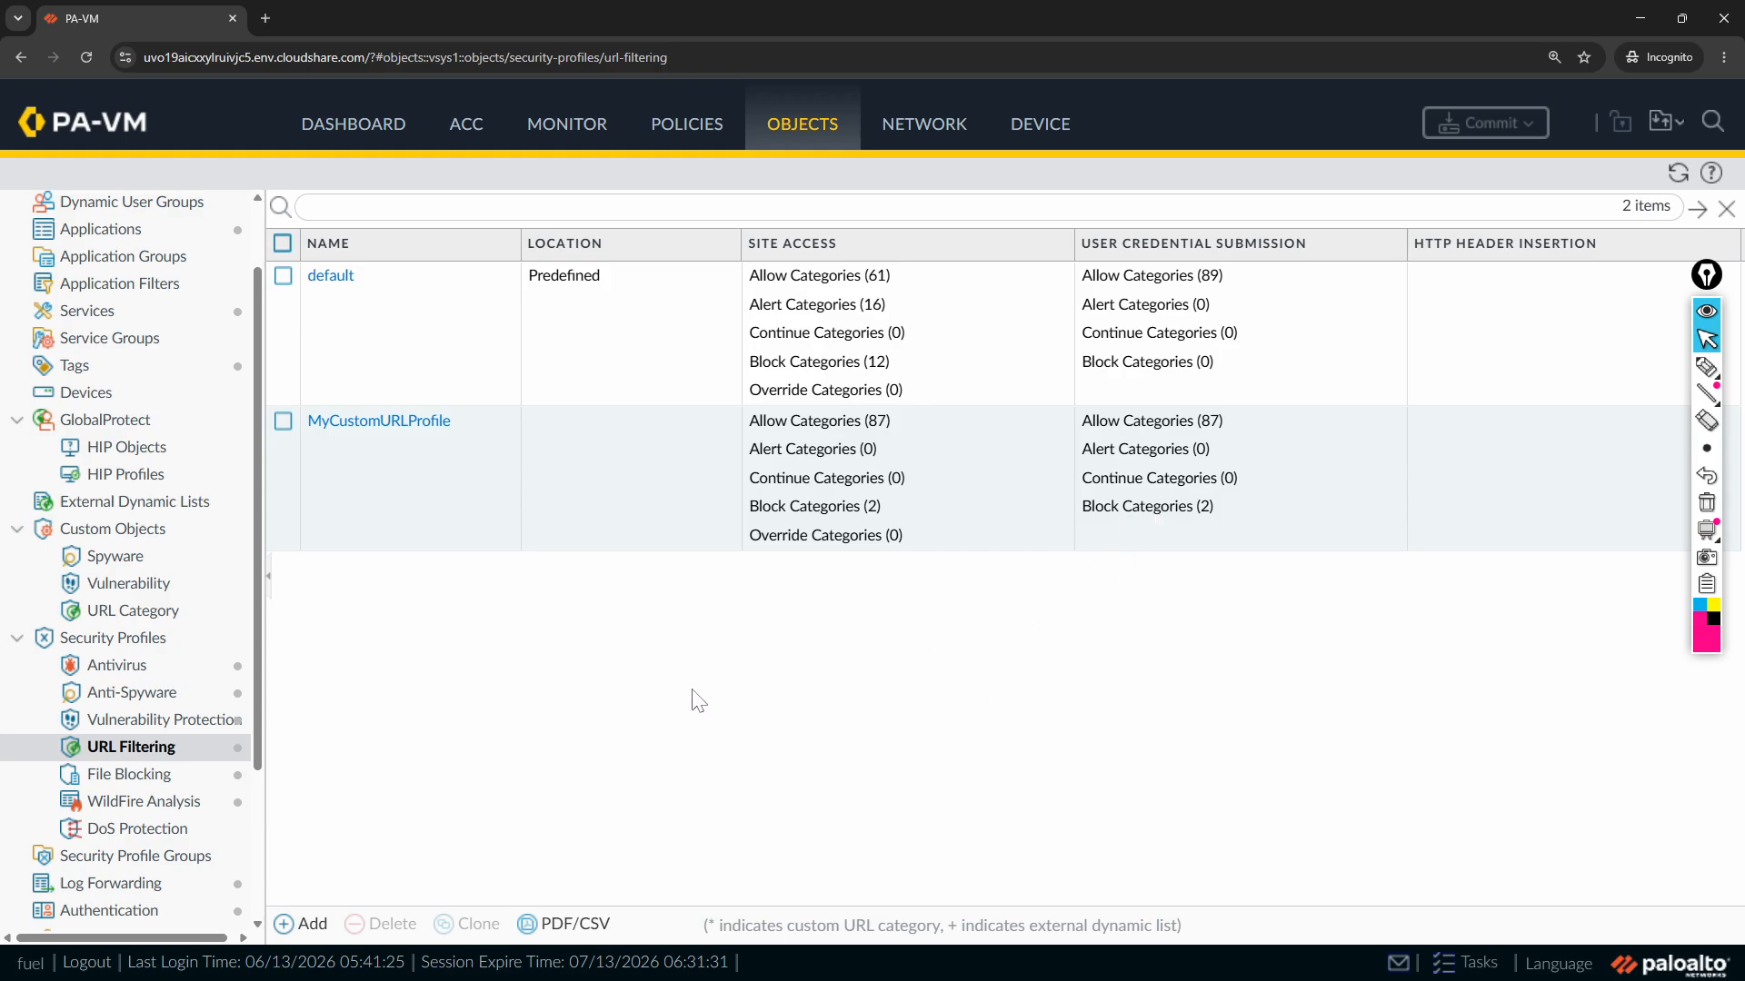
Start a new custom URL category of the URL List type and name it Custom Allow List
{"action": "left_click", "coordinate": [131, 618]}
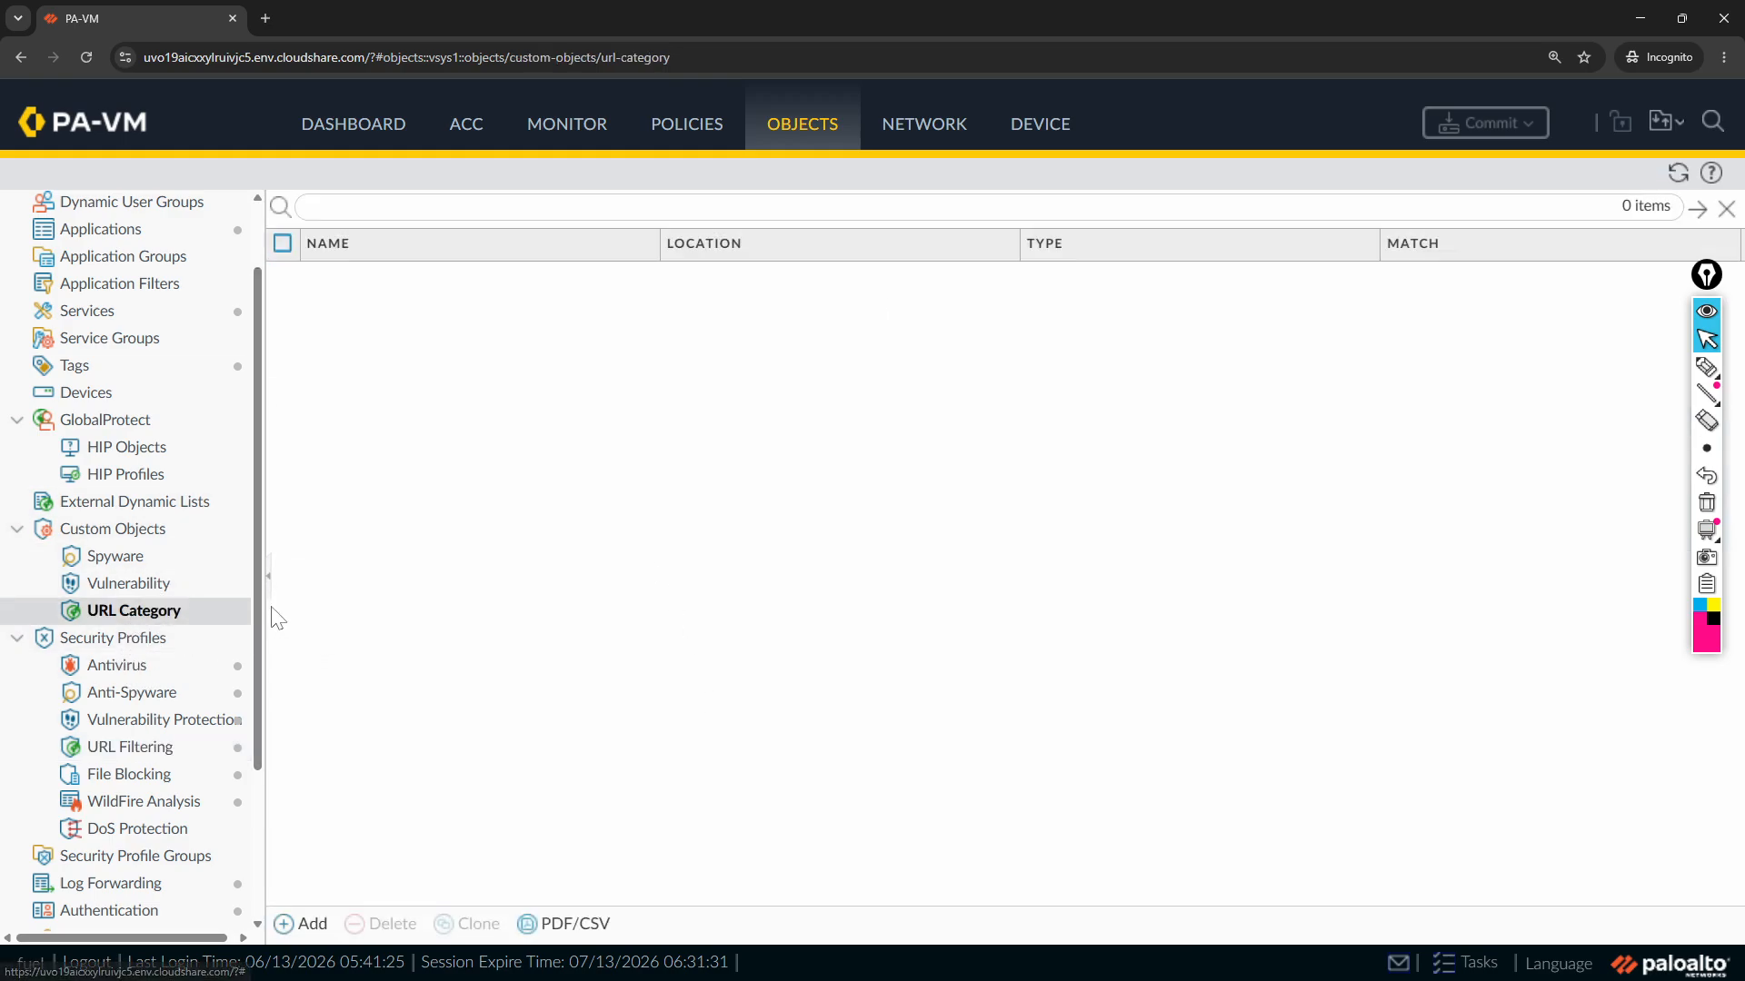
{"action": "left_click", "coordinate": [317, 925]}
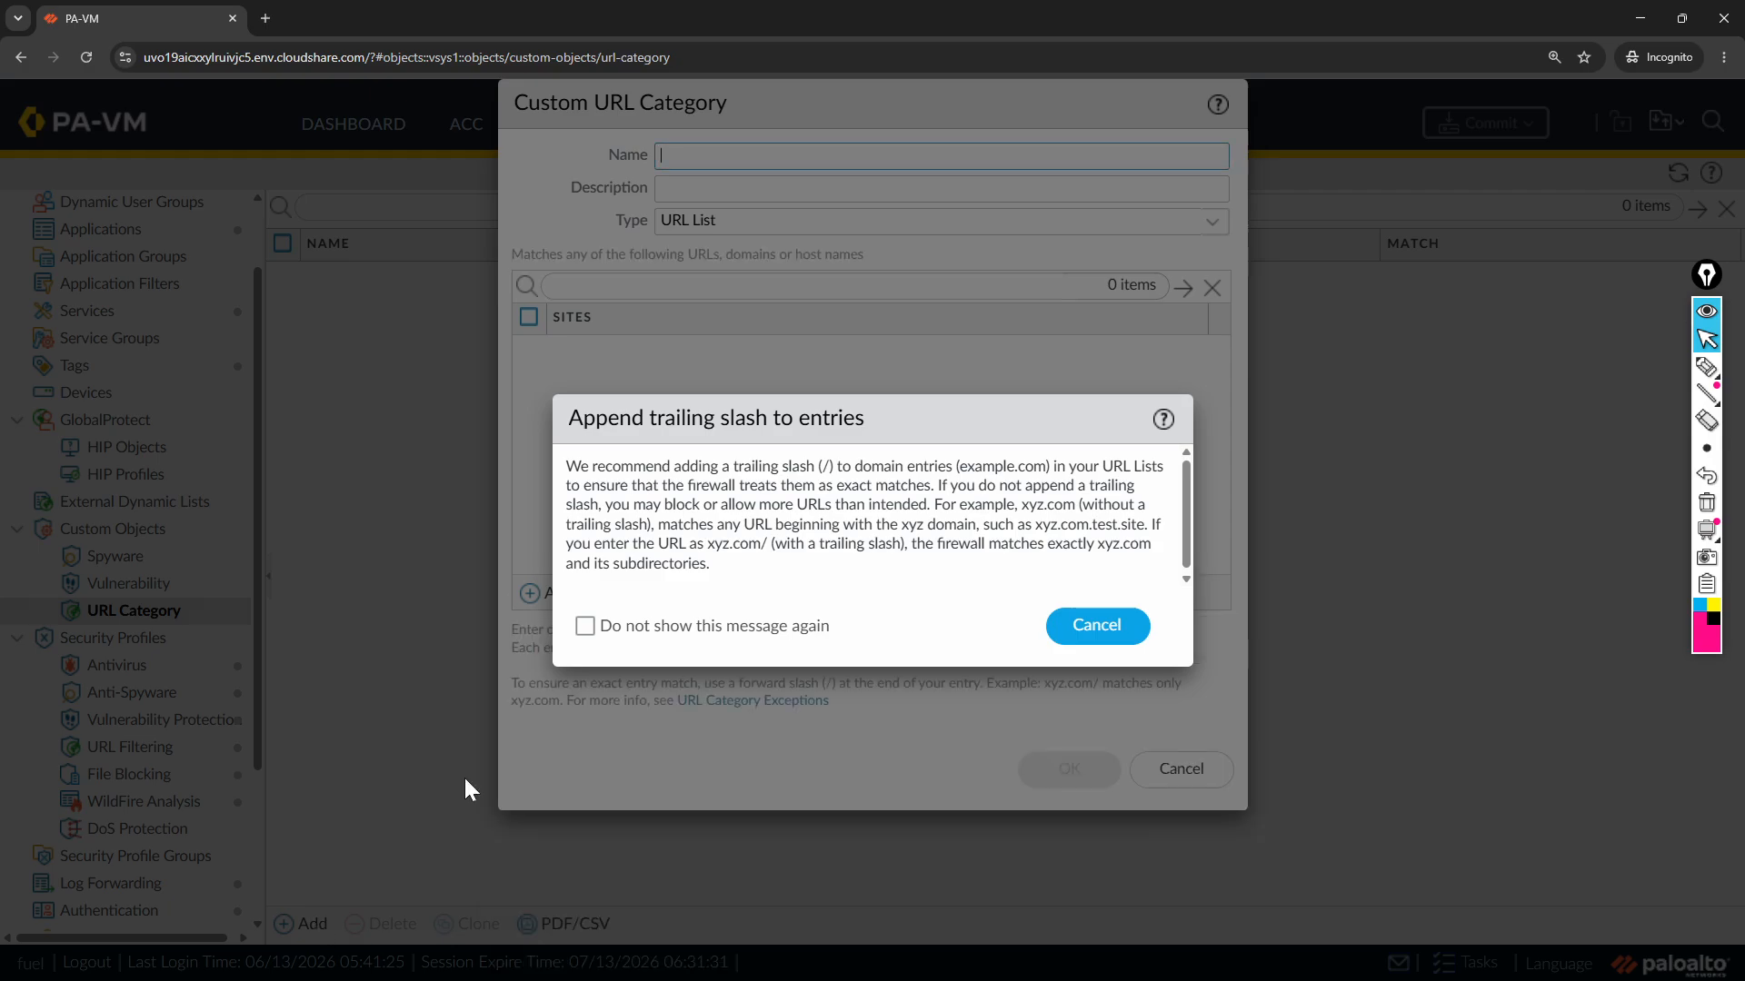
{"action": "left_click", "coordinate": [1096, 629]}
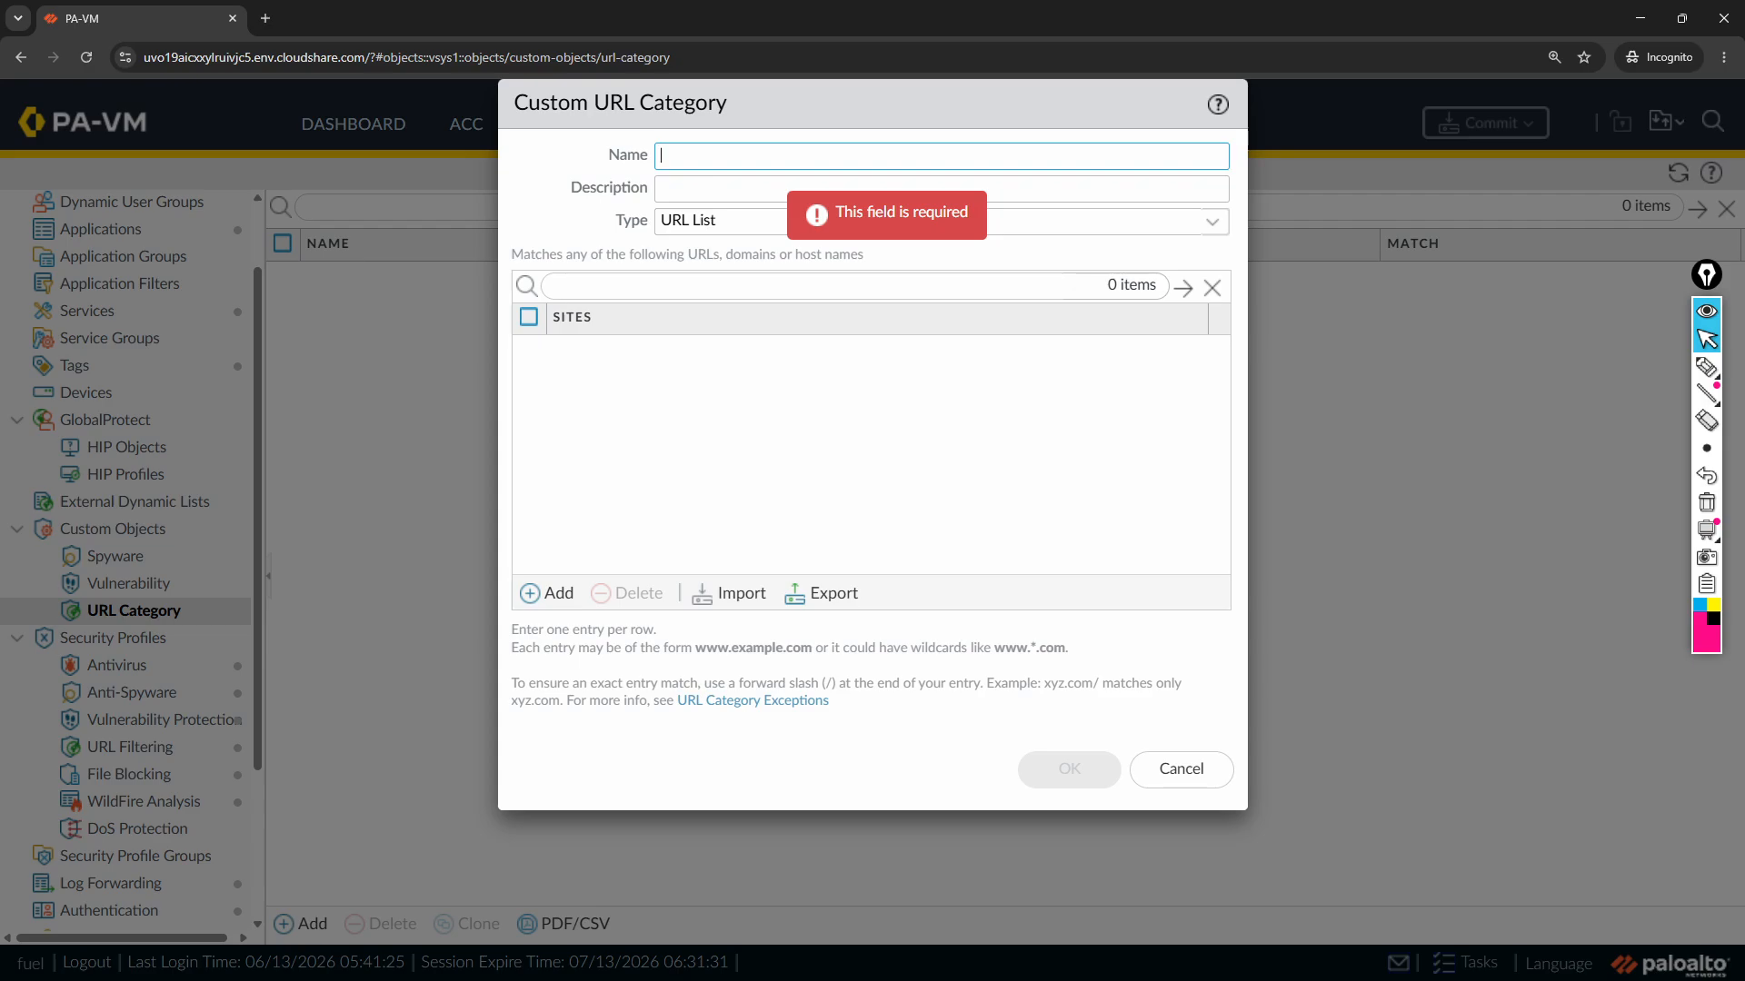
{"action": "type", "text": "Cus"}
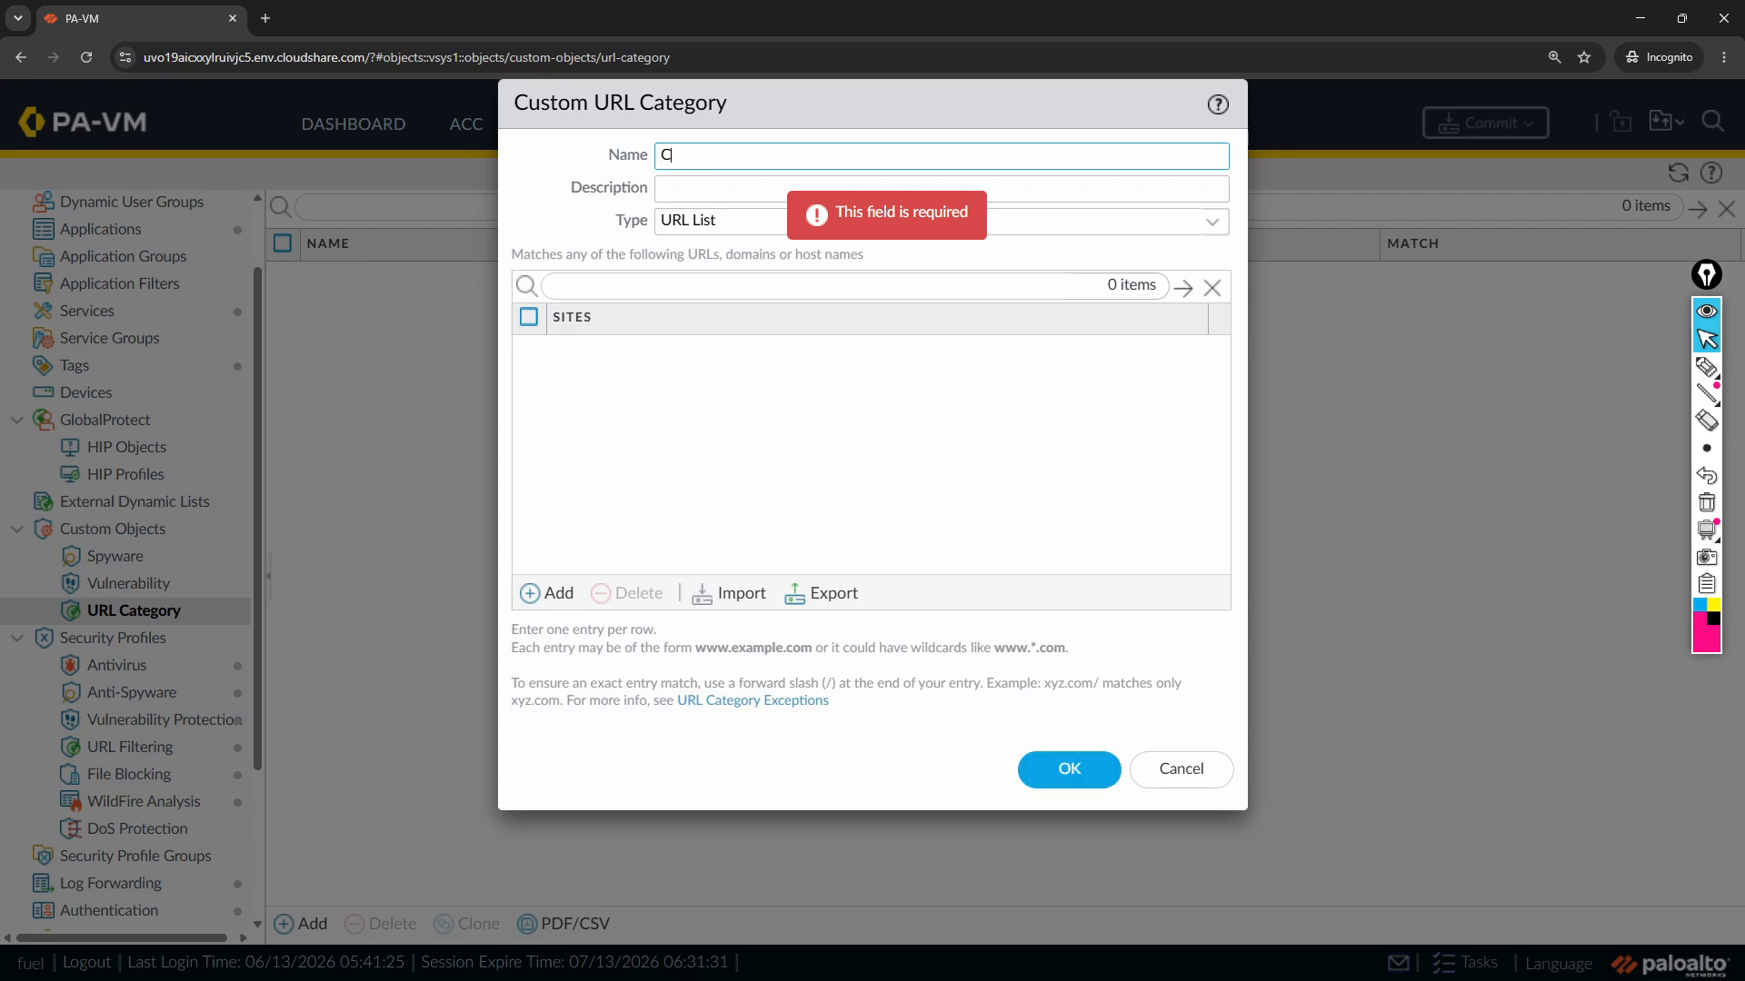
{"action": "key", "text": "BackSpace"}
{"action": "type", "text": "stom Allow List"}
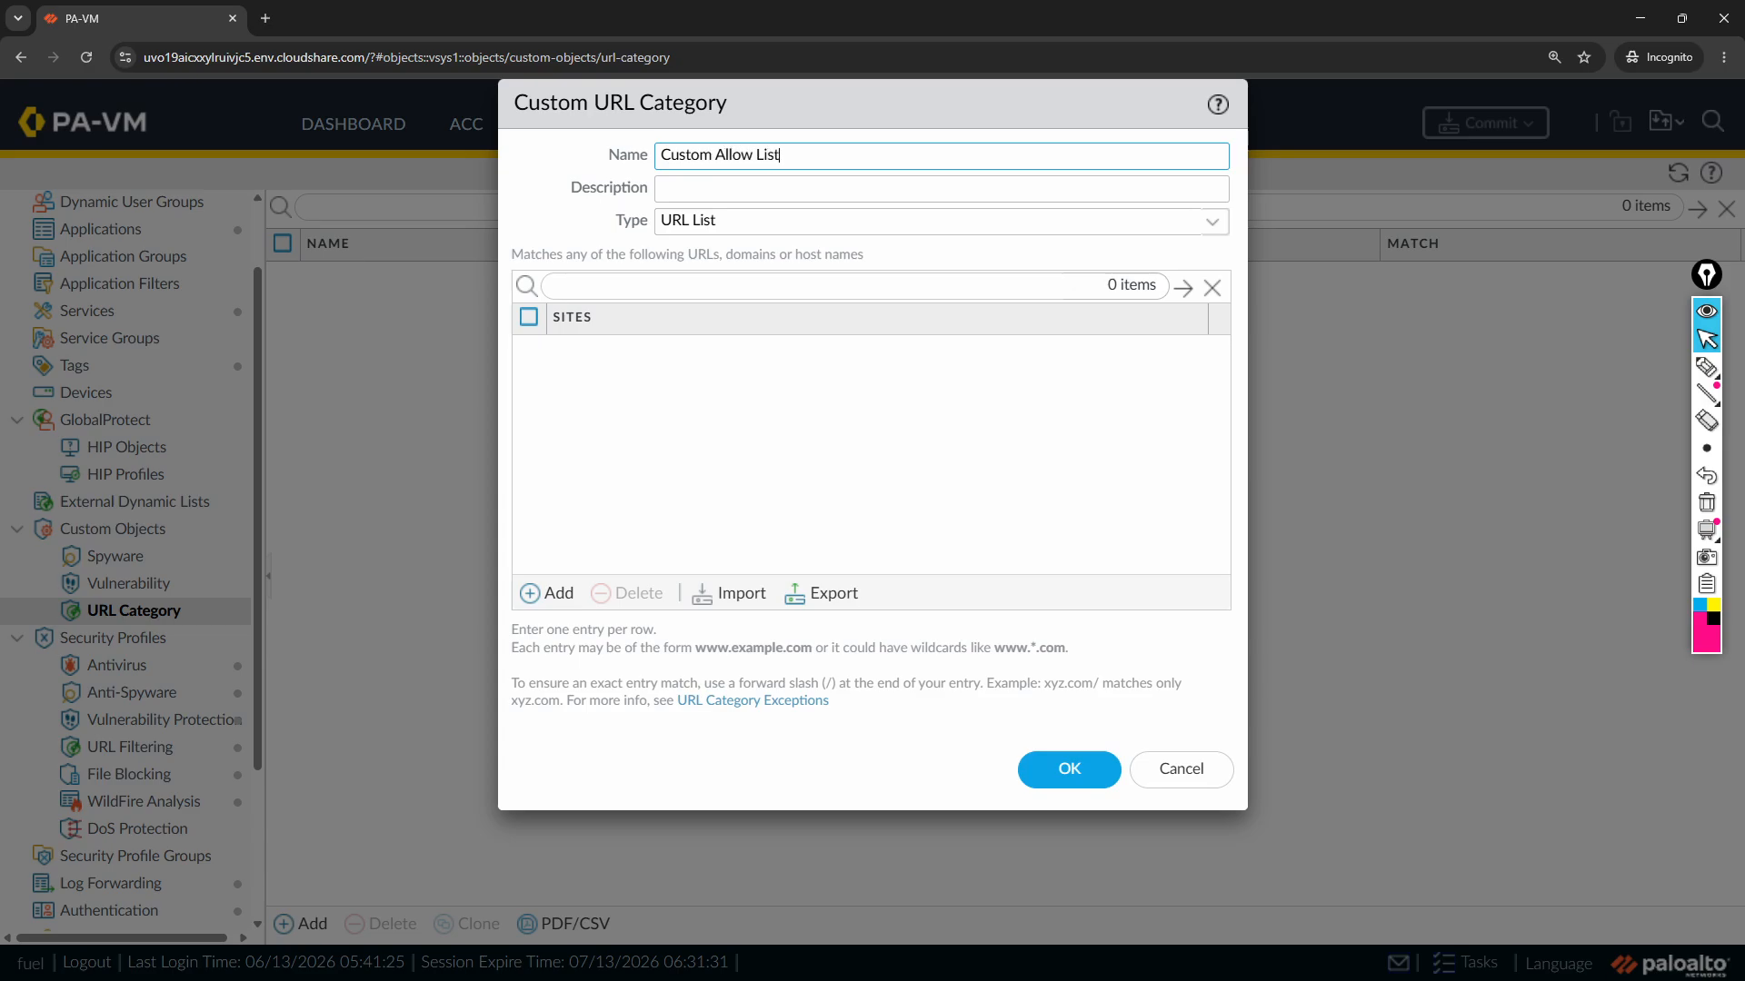
{"action": "left_click", "coordinate": [768, 419]}
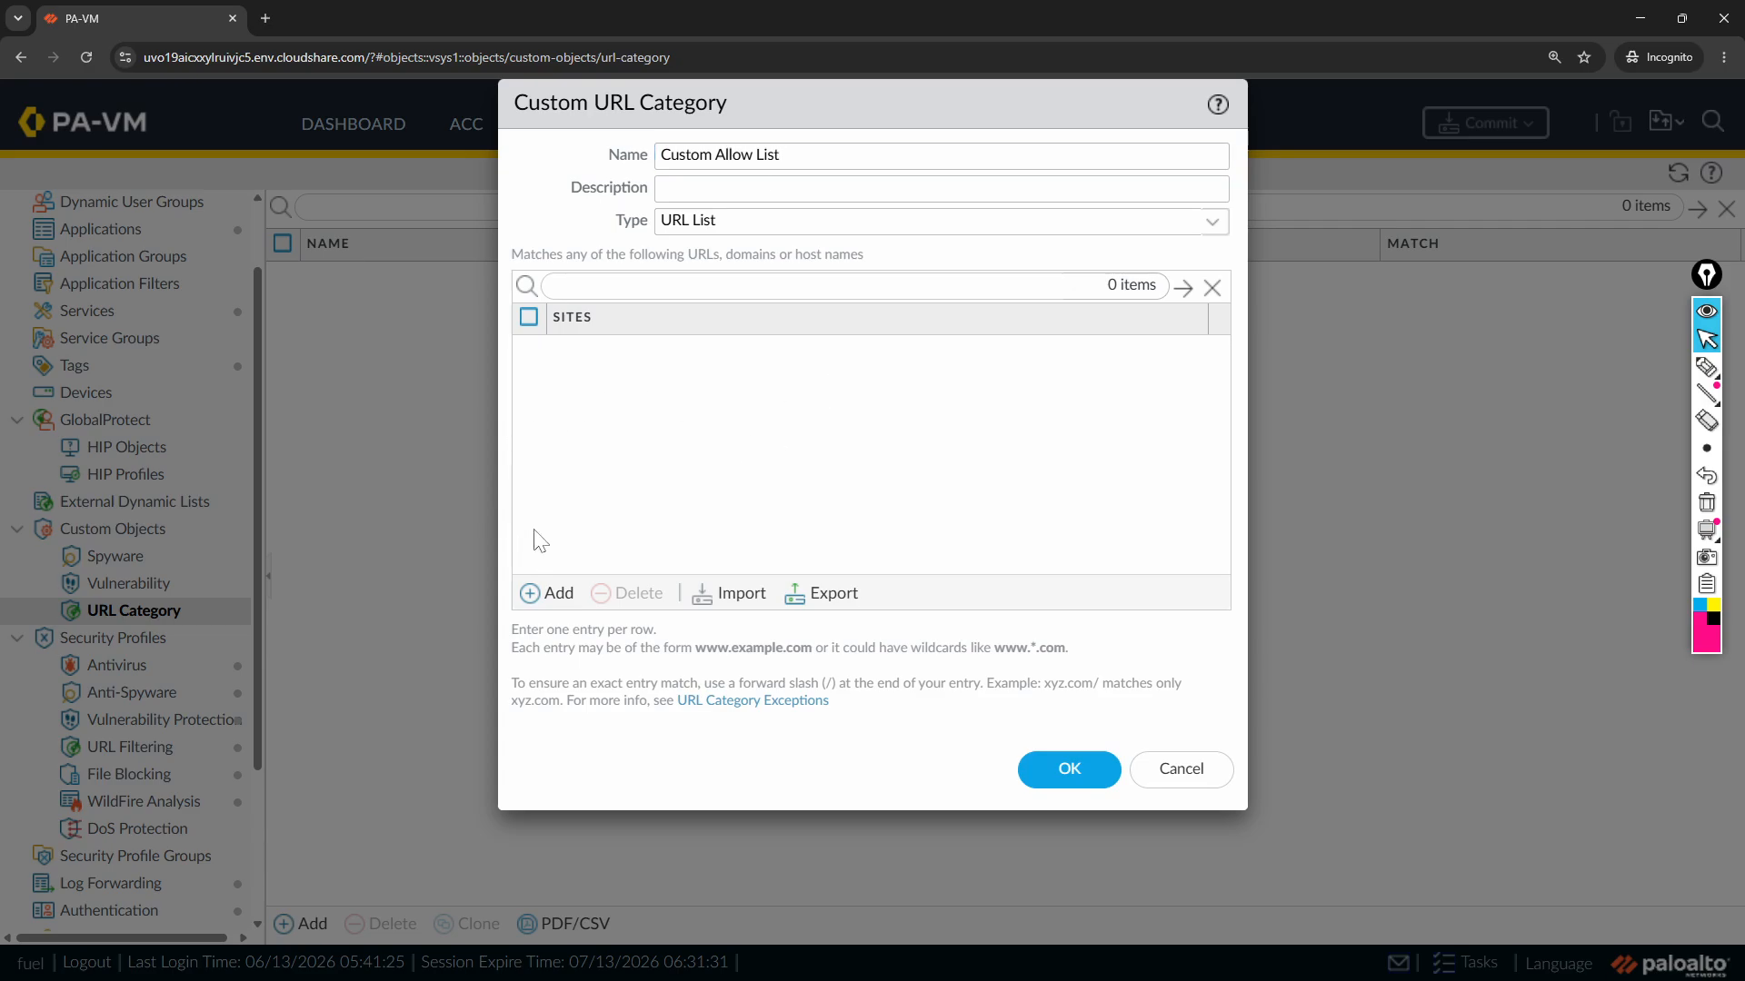
Add linkedin.com to the custom category's sites and save the category
{"action": "left_click", "coordinate": [550, 596]}
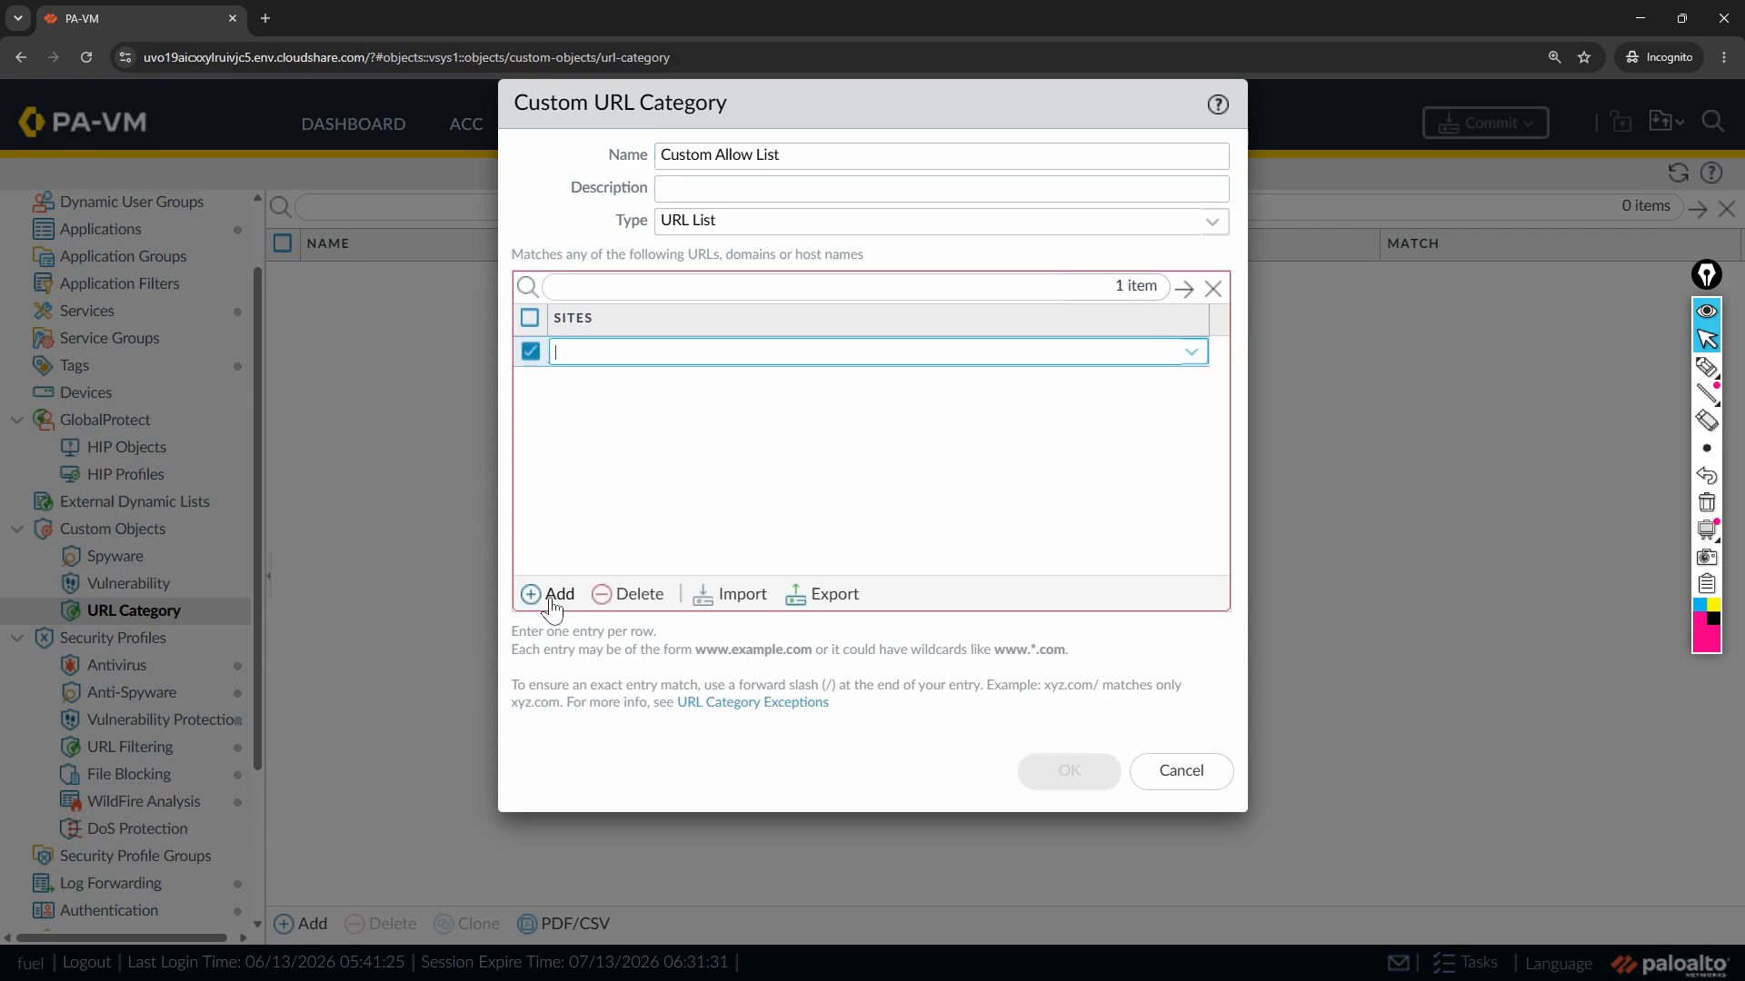
{"action": "type", "text": "linkedin.com"}
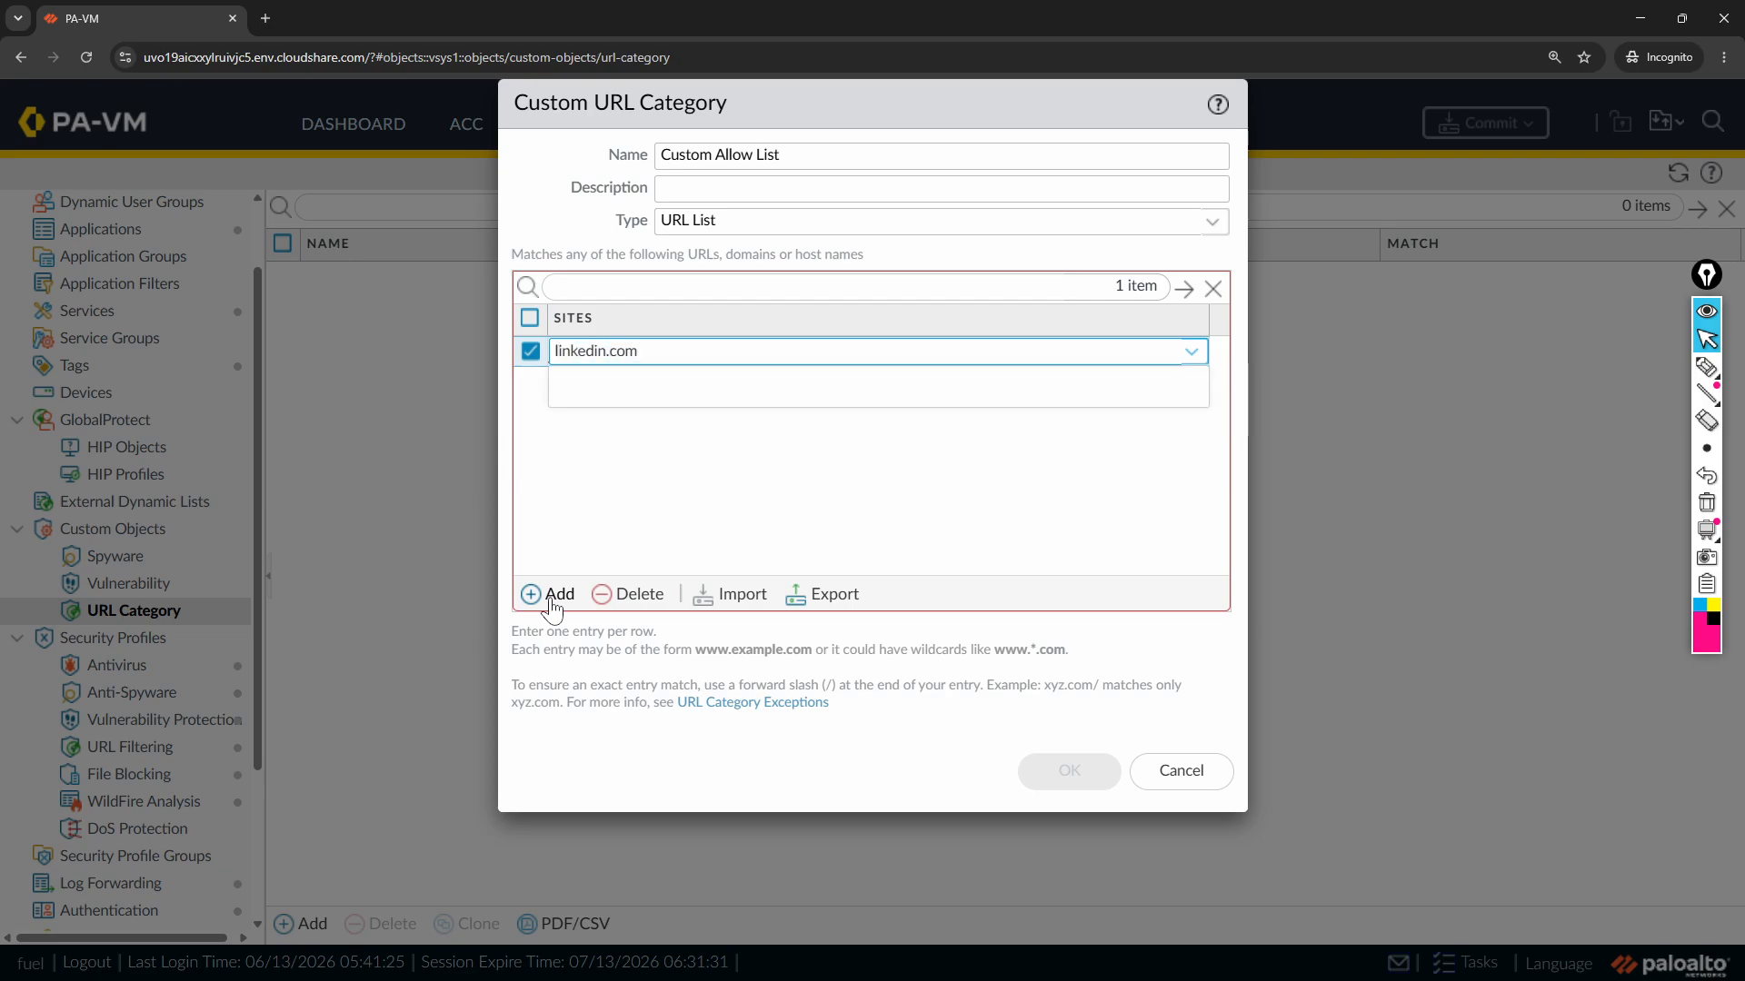
{"action": "left_click", "coordinate": [664, 509]}
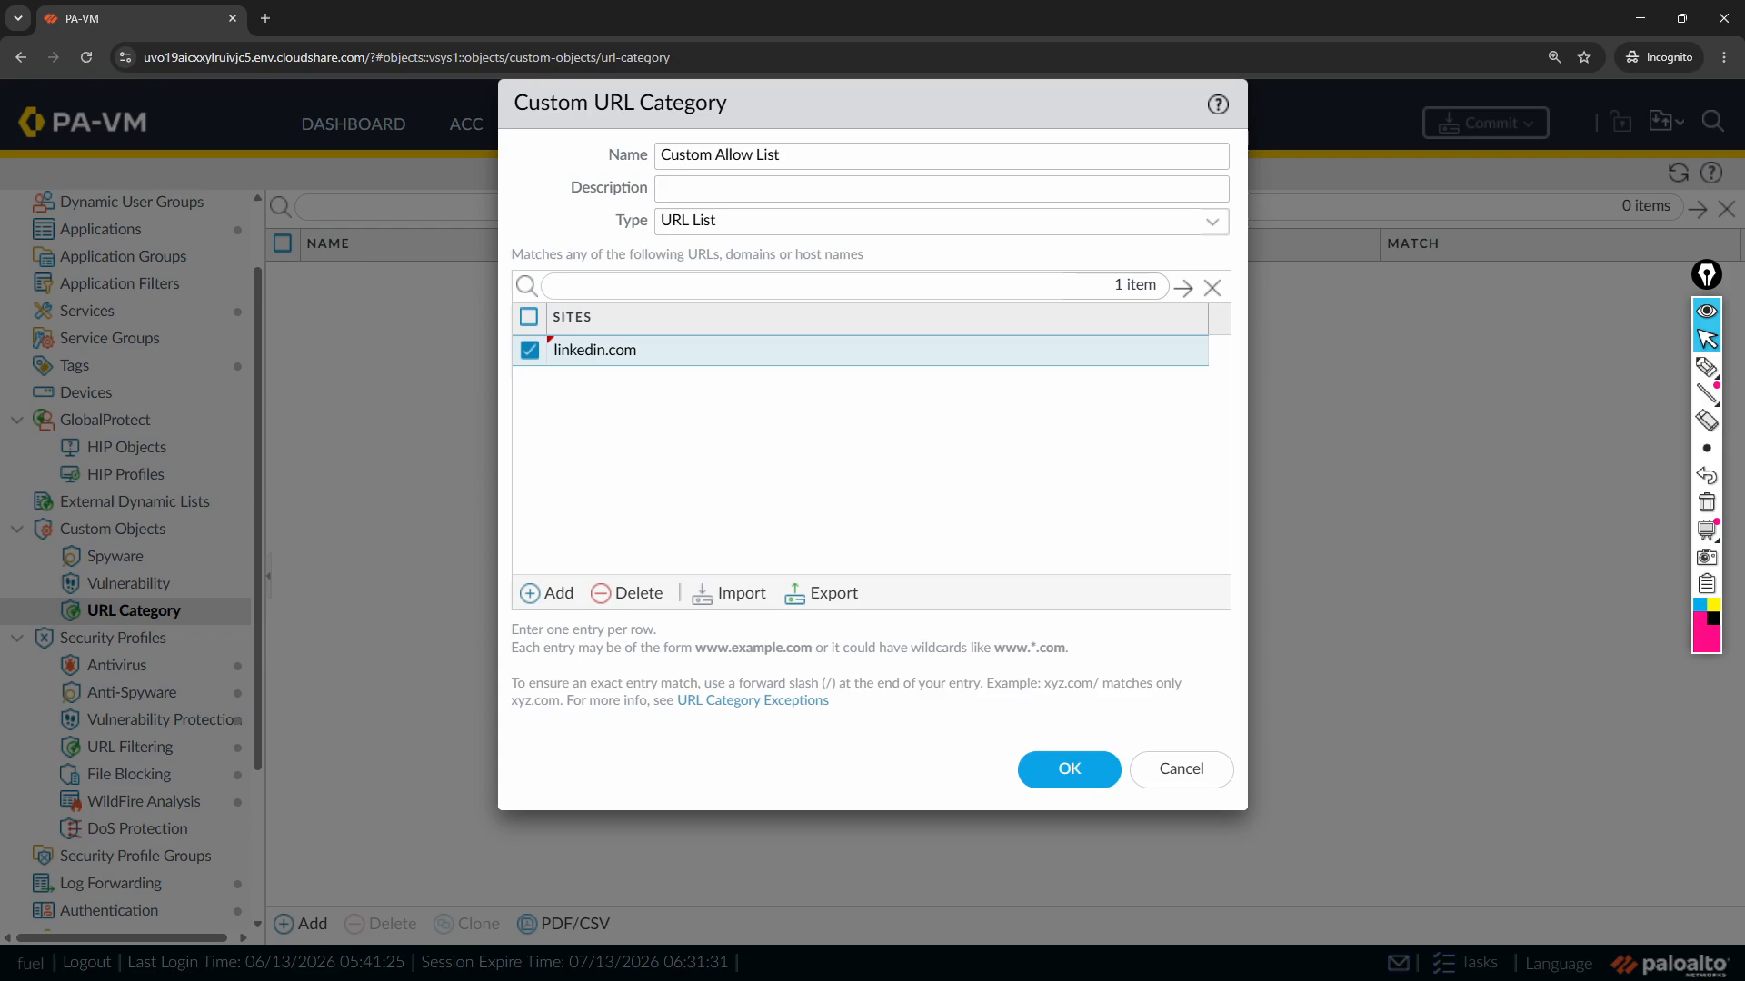
{"action": "left_click", "coordinate": [1063, 768]}
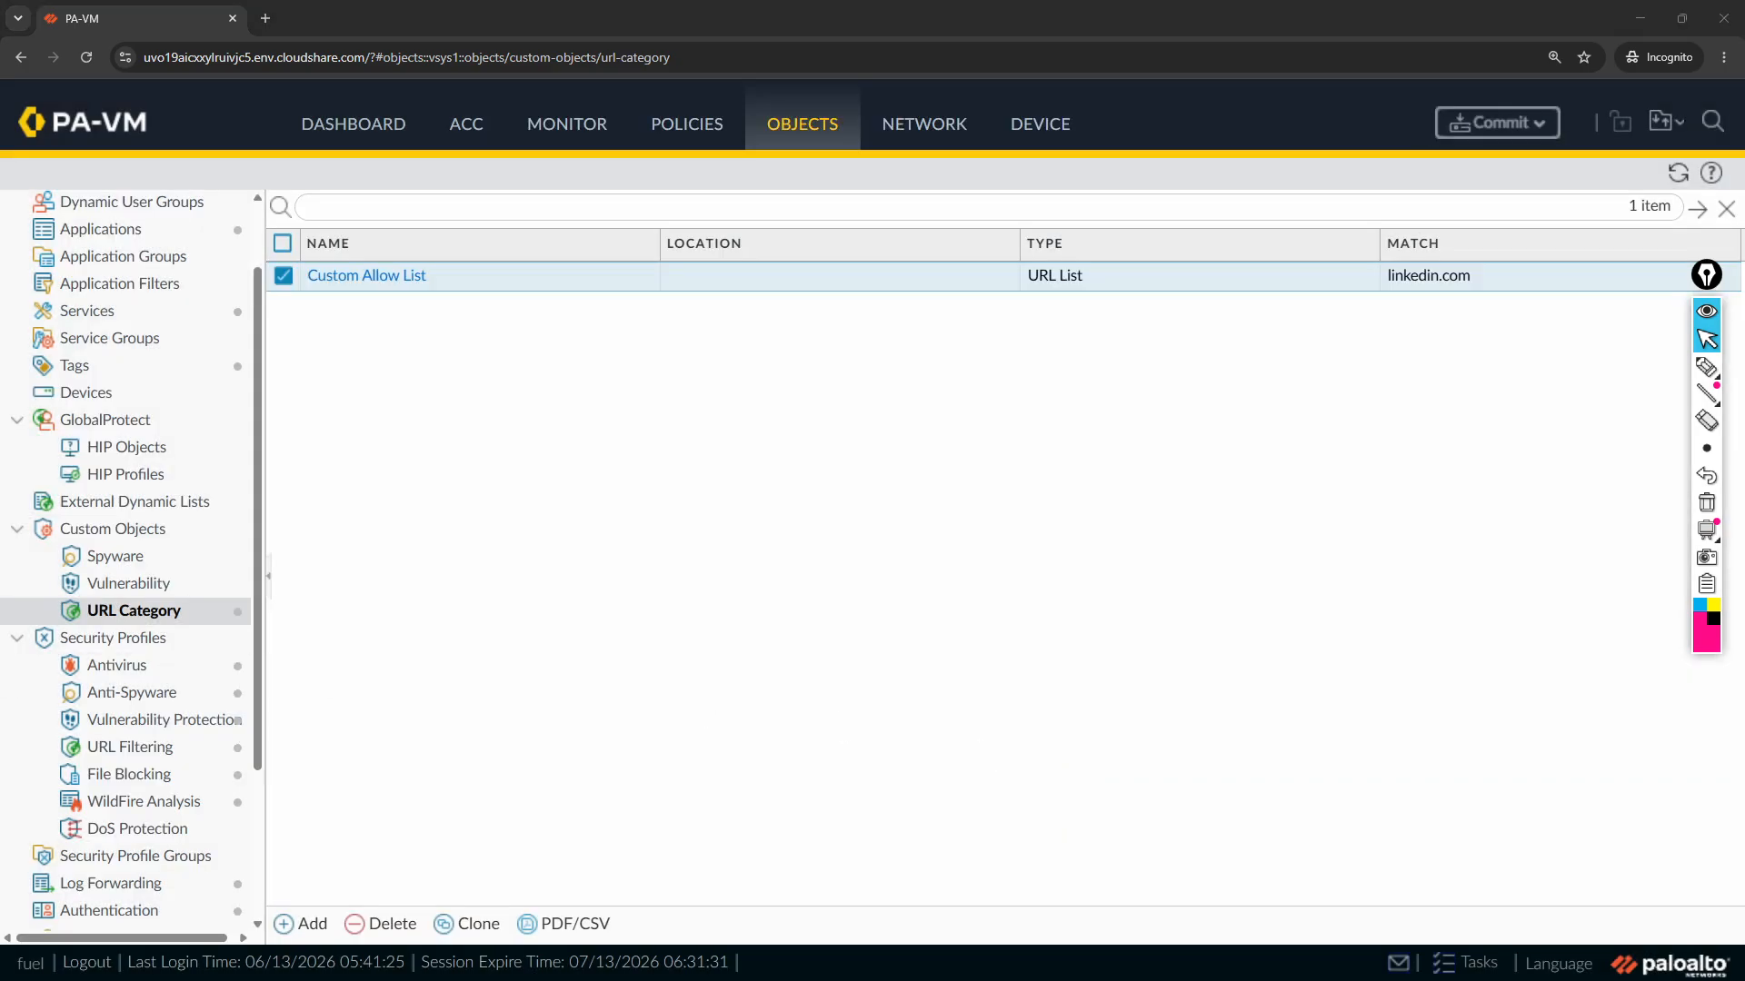
Switch to the Windows Server 2022 lab desktop, reload linkedin.com in its browser, and return to the firewall interface
{"action": "key", "text": "alt+Tab"}
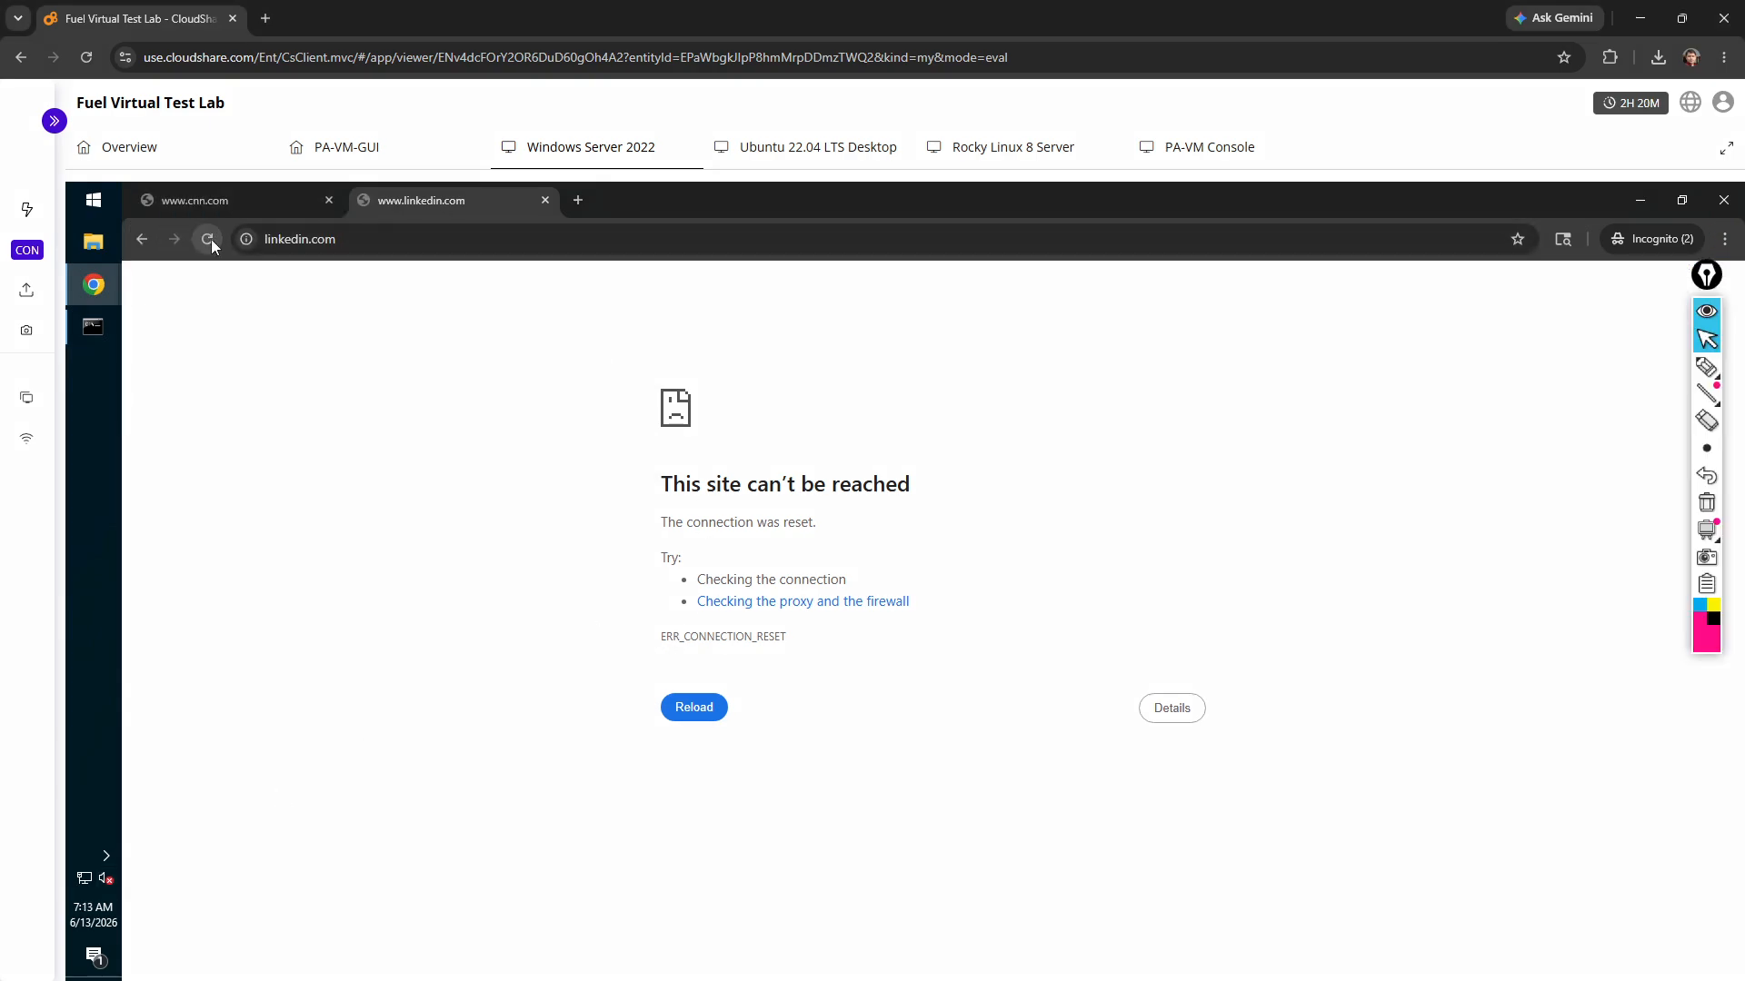
{"action": "left_click", "coordinate": [211, 239]}
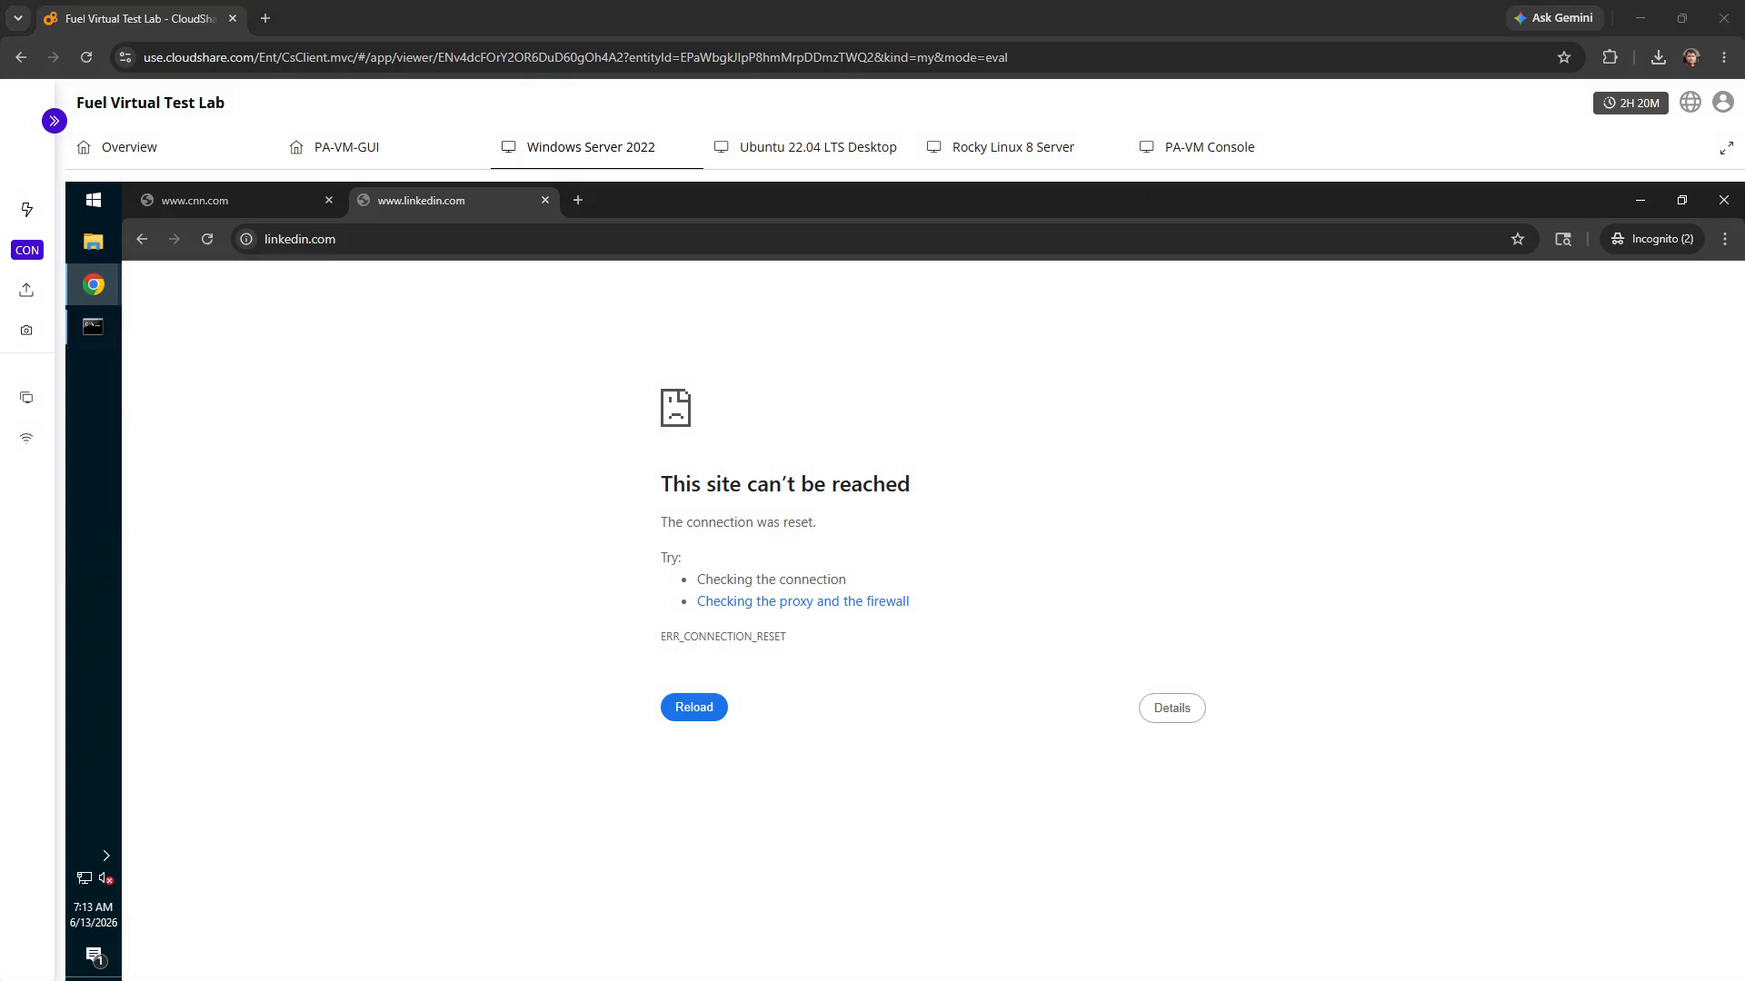
{"action": "key", "text": "alt+Tab"}
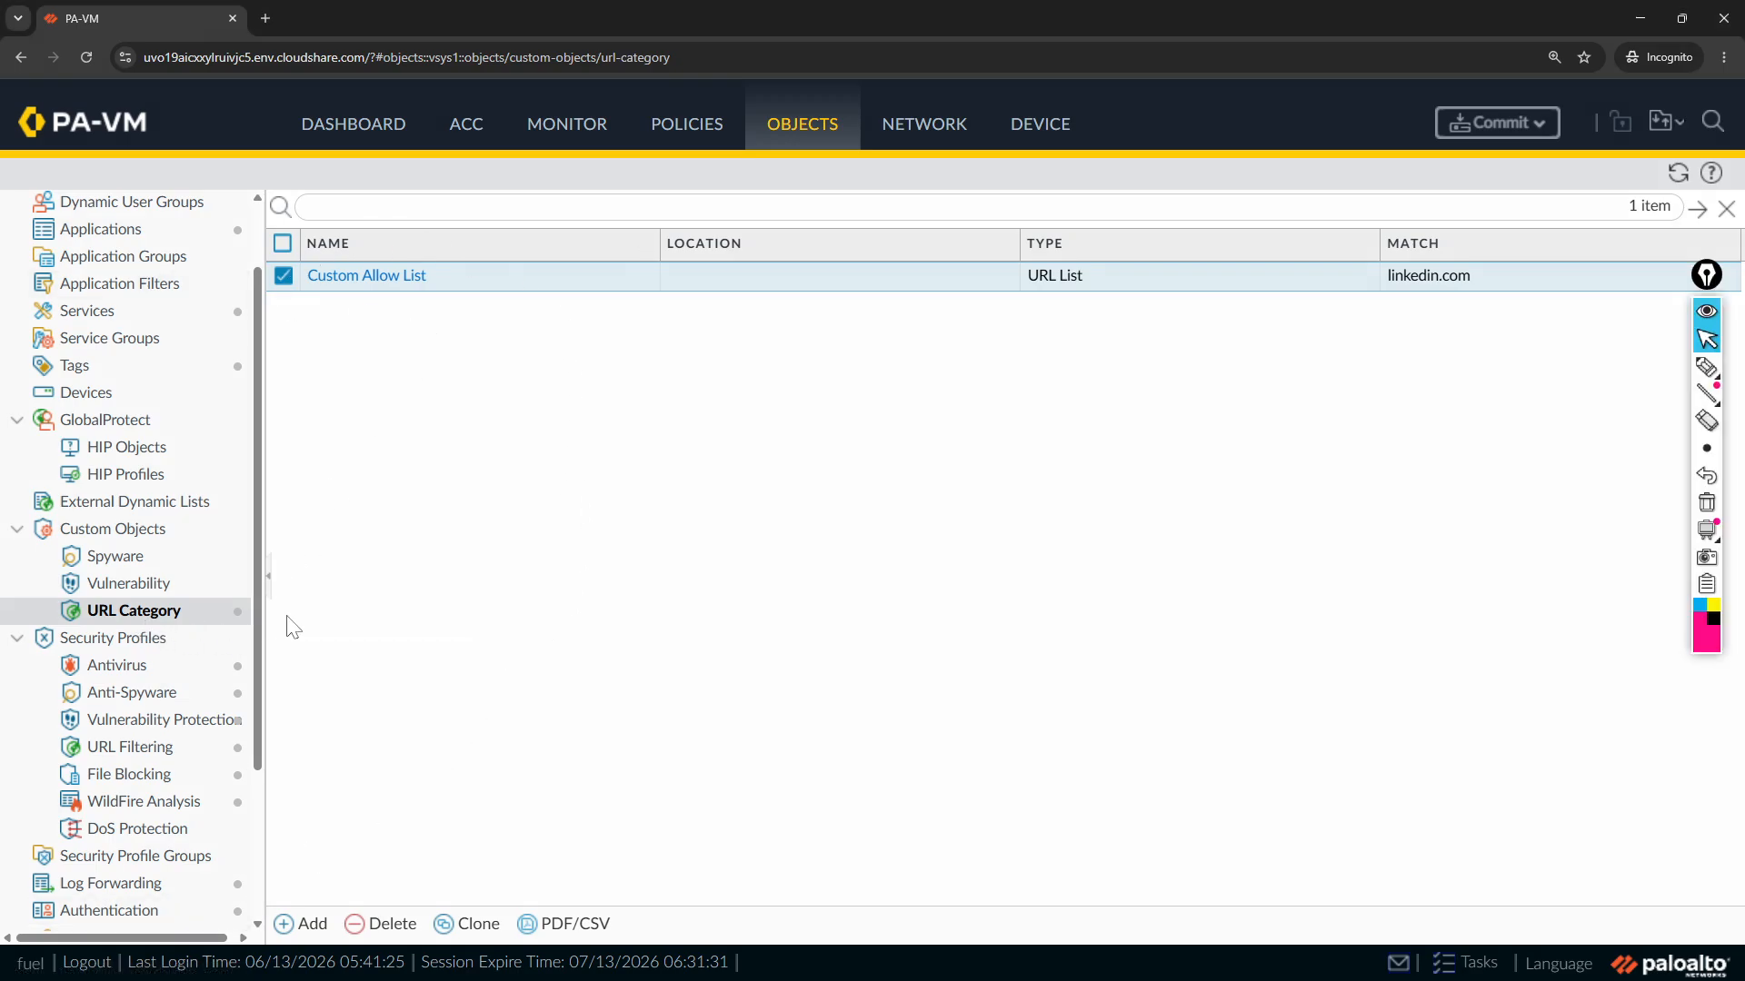
Start a new security policy rule and name it Custom All
{"action": "scroll", "coordinate": [195, 369], "scroll_direction": "up", "scroll_amount": 2}
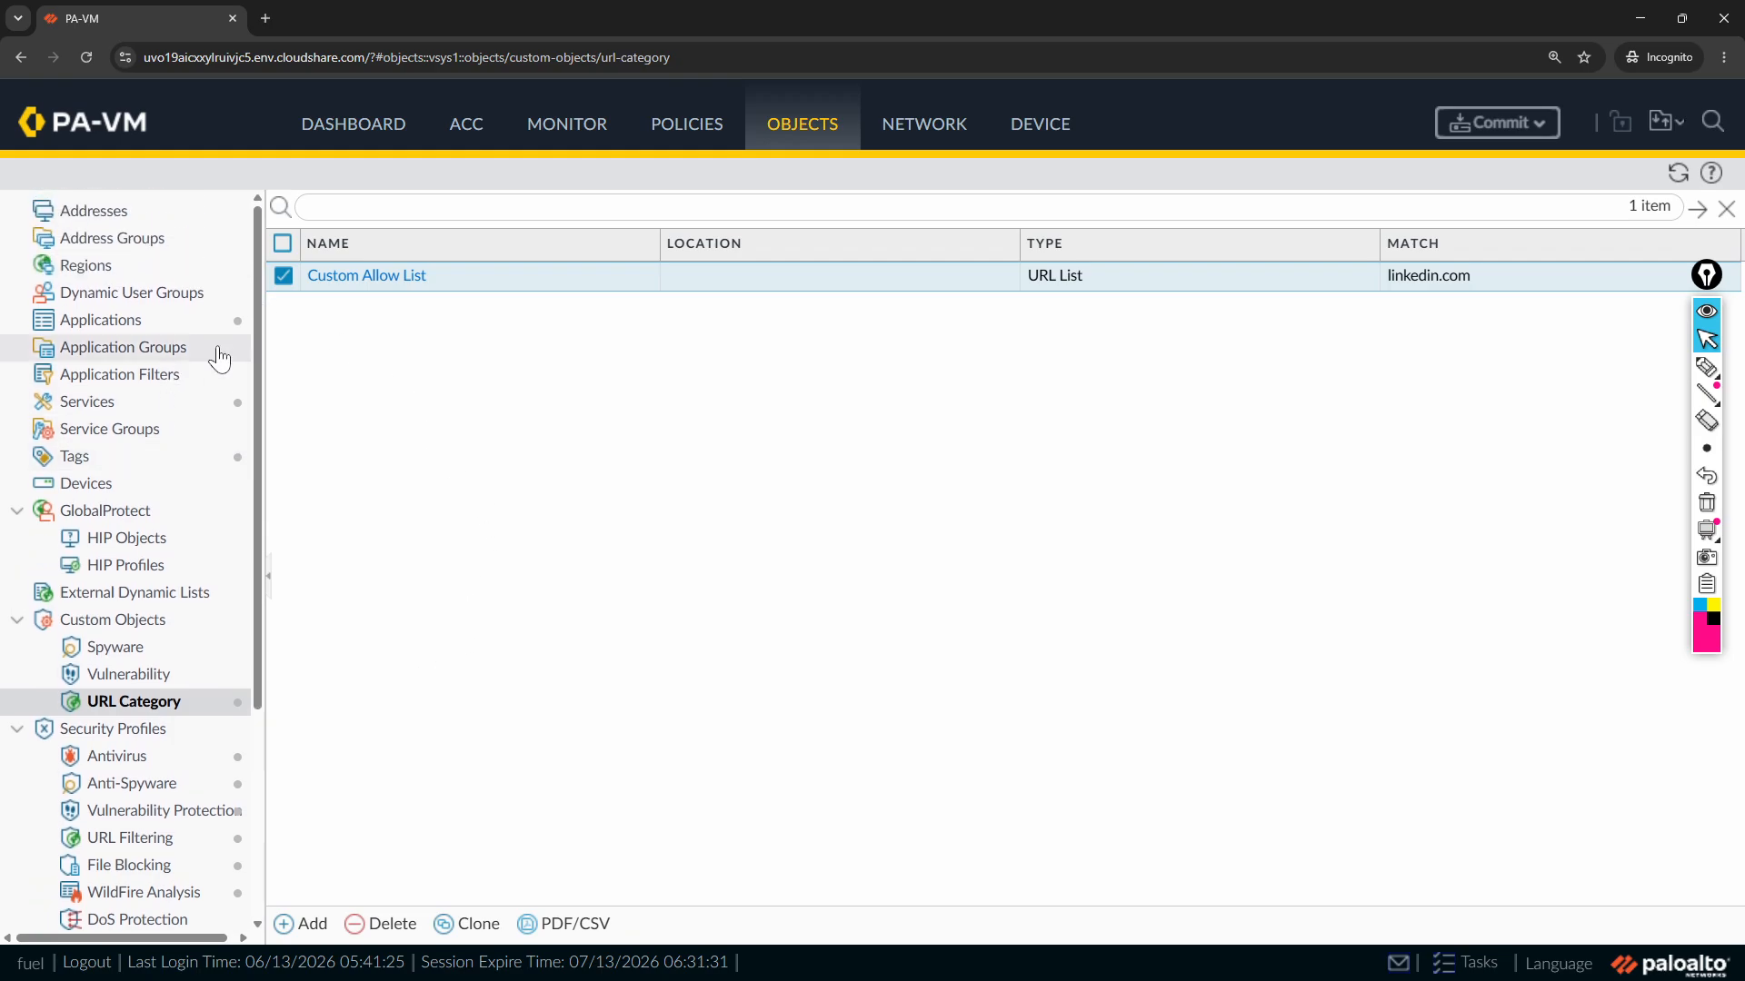
{"action": "left_click", "coordinate": [700, 130]}
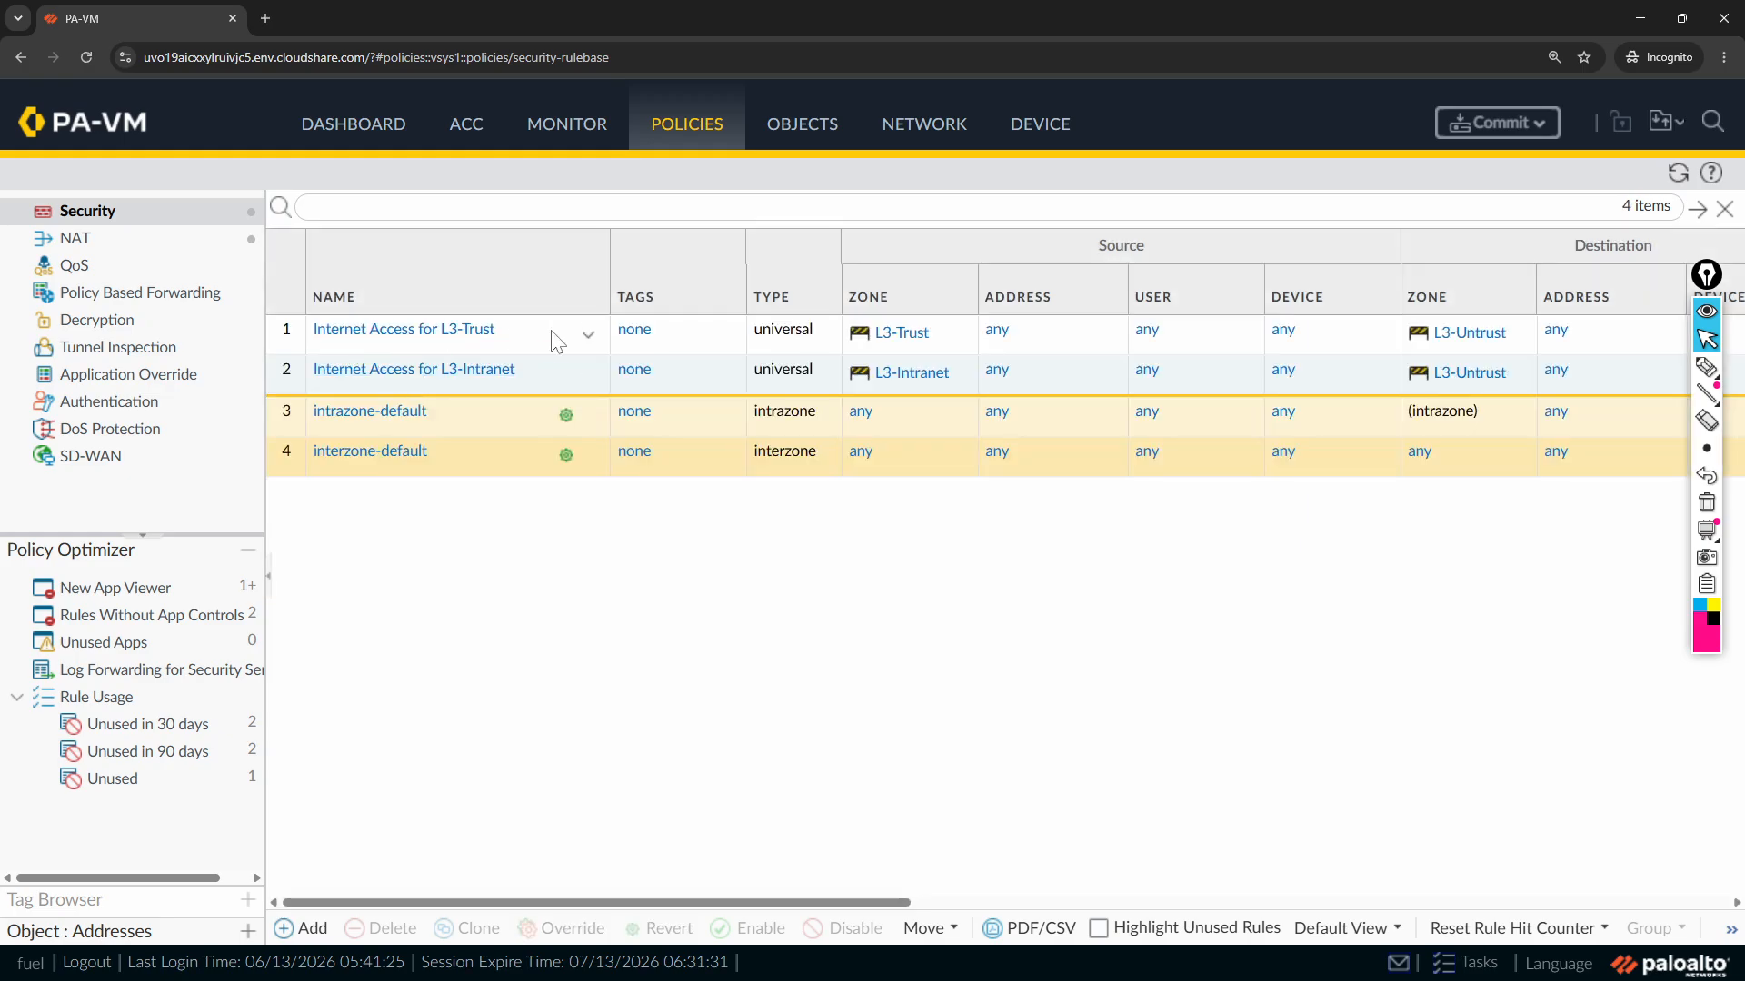
{"action": "left_click", "coordinate": [312, 927]}
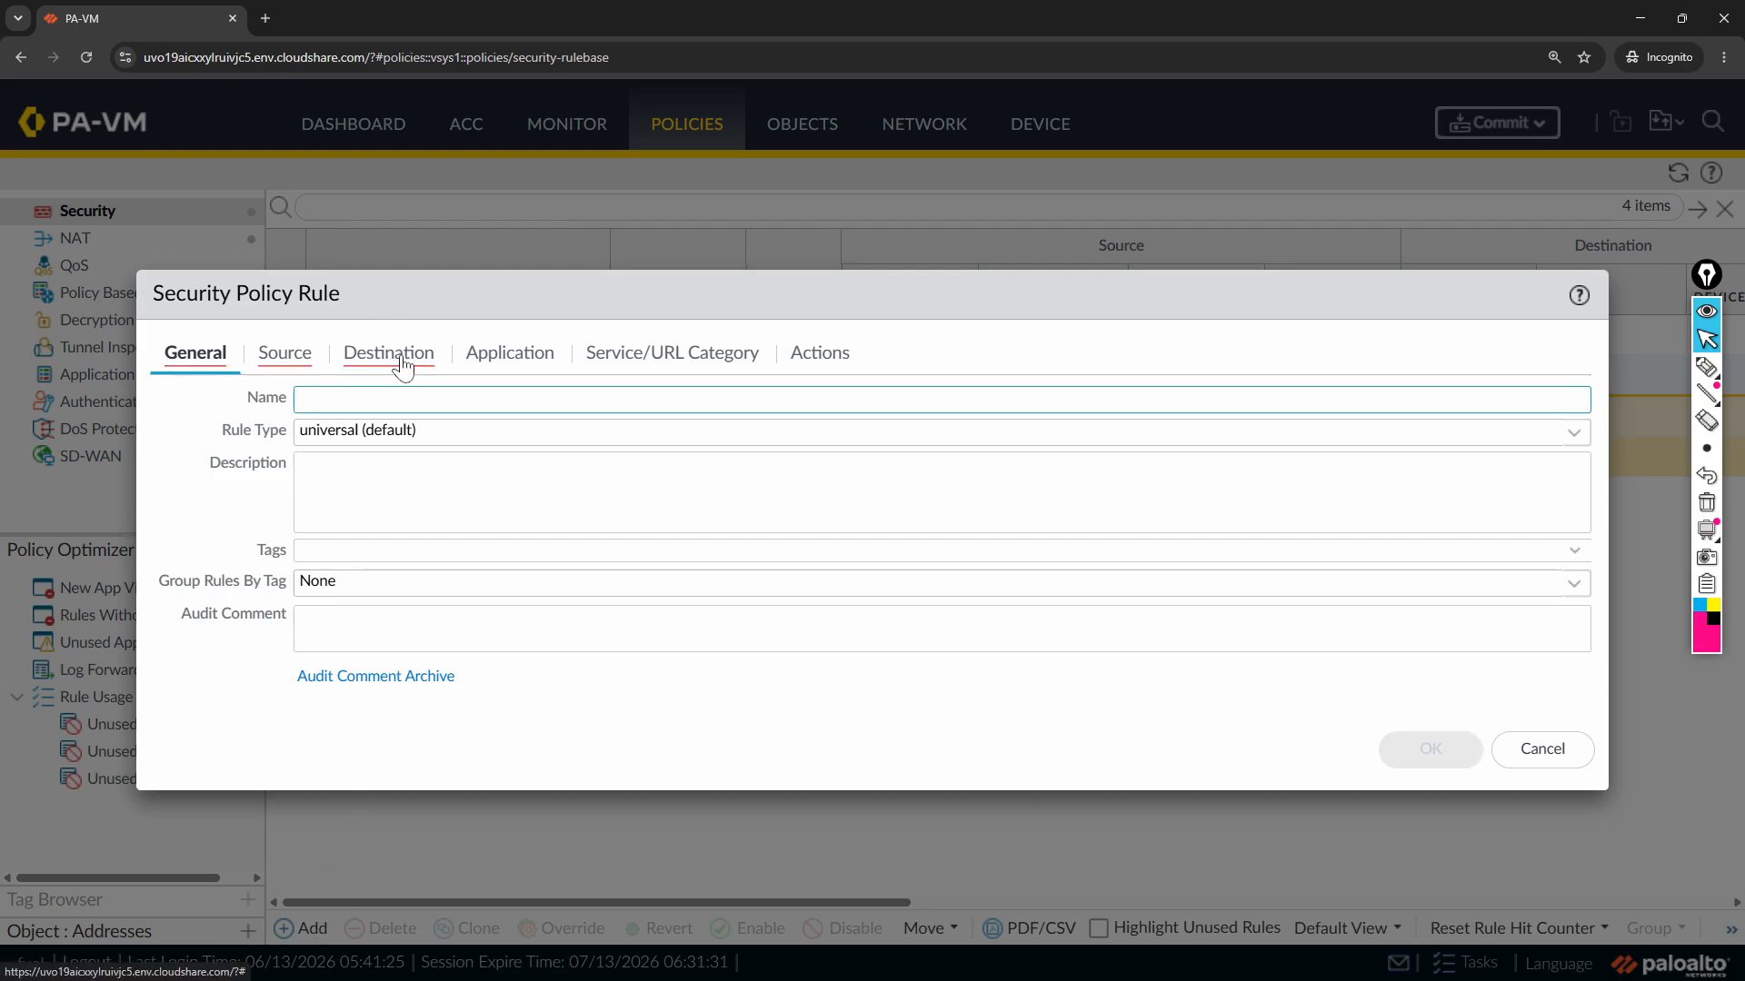
{"action": "type", "text": "Custom All"}
Set the new rule's source zone to L3-Trust
{"action": "left_click", "coordinate": [285, 358]}
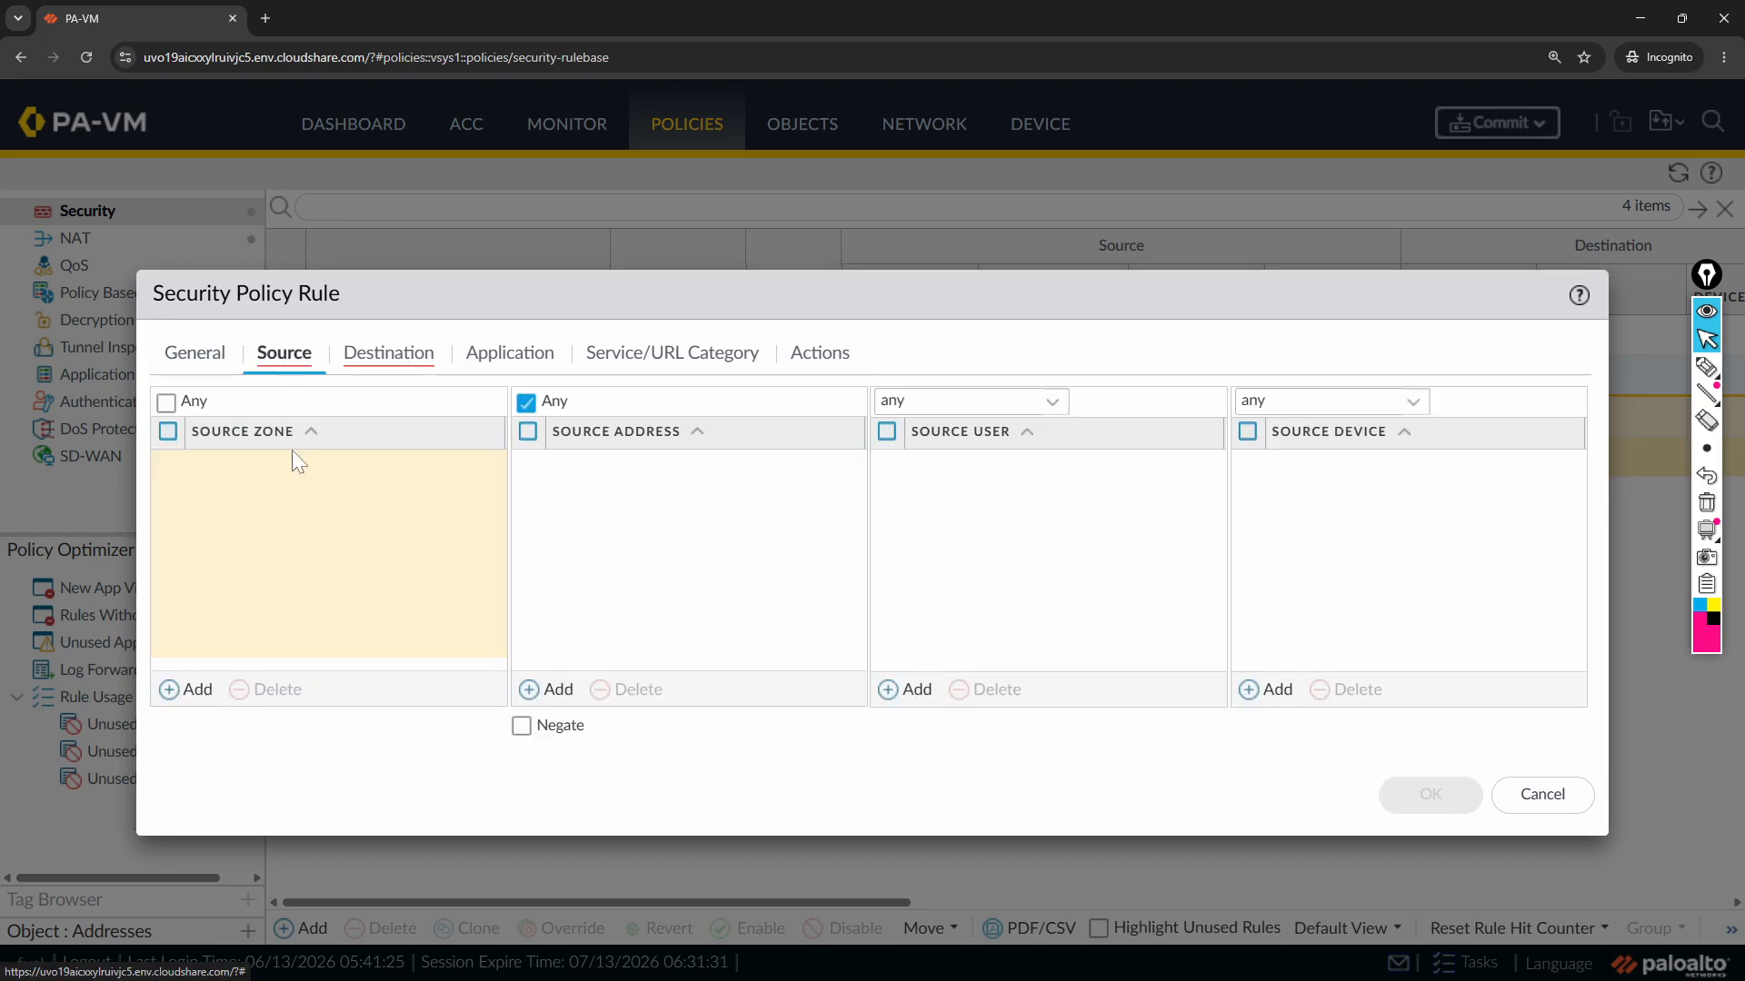
{"action": "left_click", "coordinate": [166, 401]}
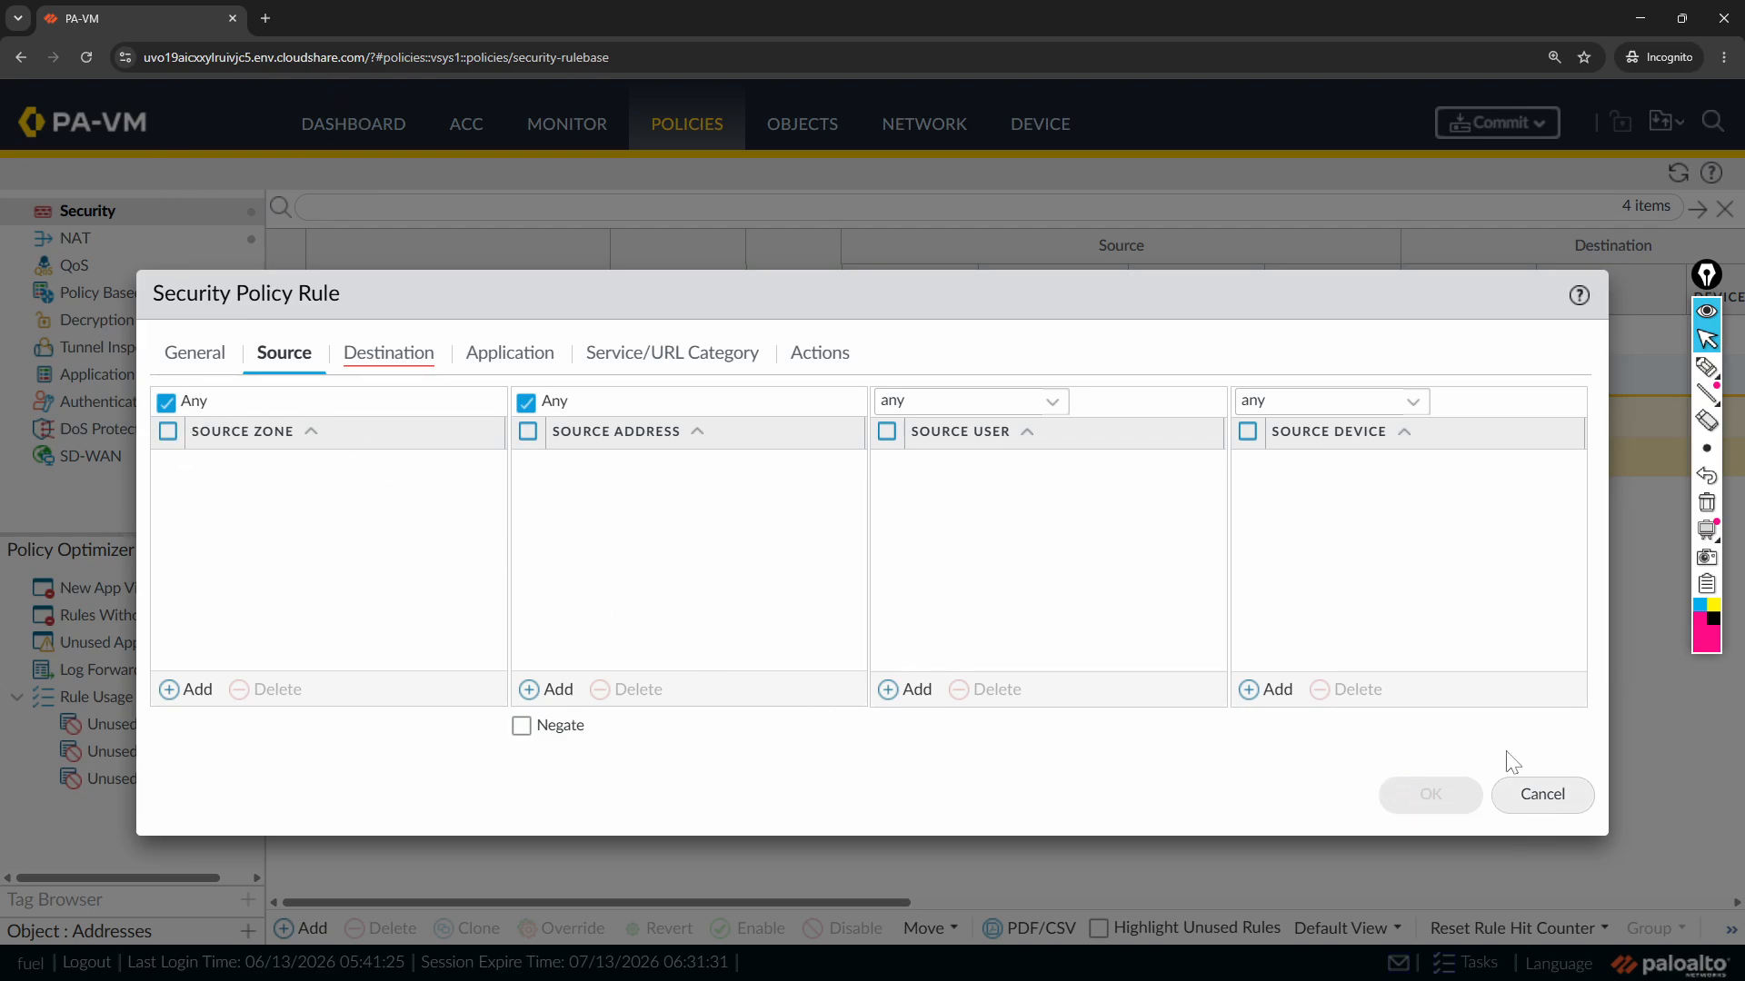
{"action": "left_click_drag", "start_coordinate": [938, 302], "coordinate": [943, 449]}
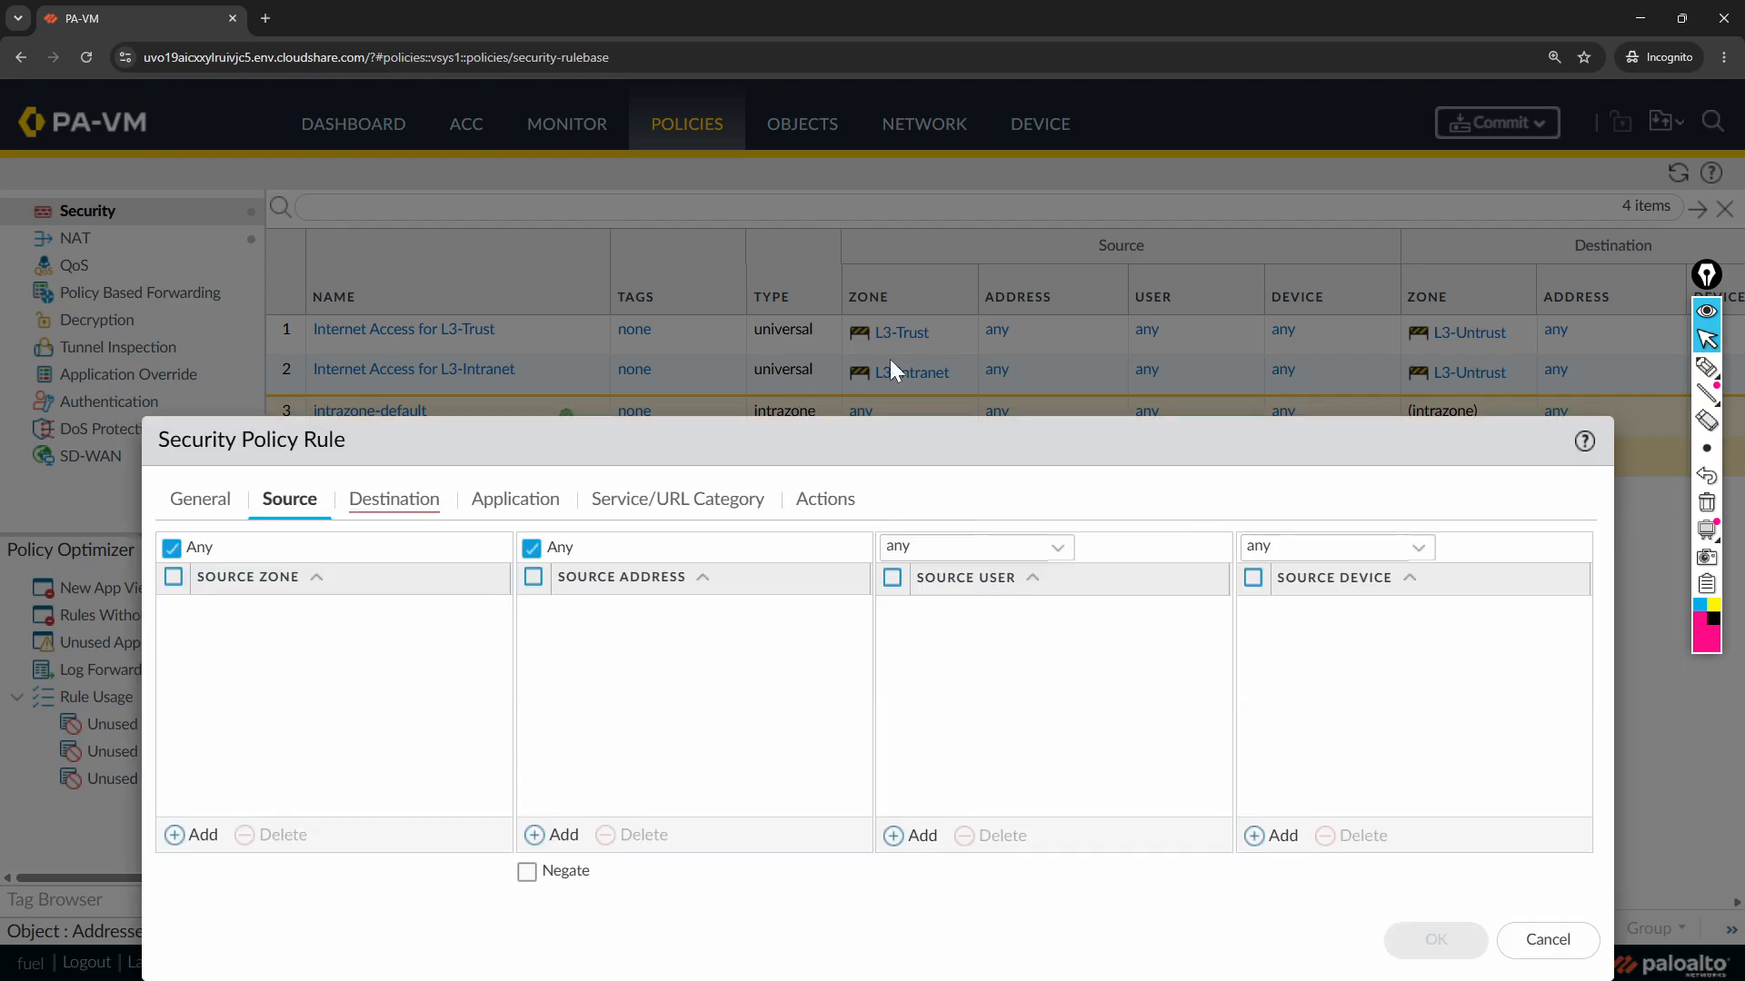
{"action": "left_click", "coordinate": [202, 834]}
{"action": "left_click", "coordinate": [246, 673]}
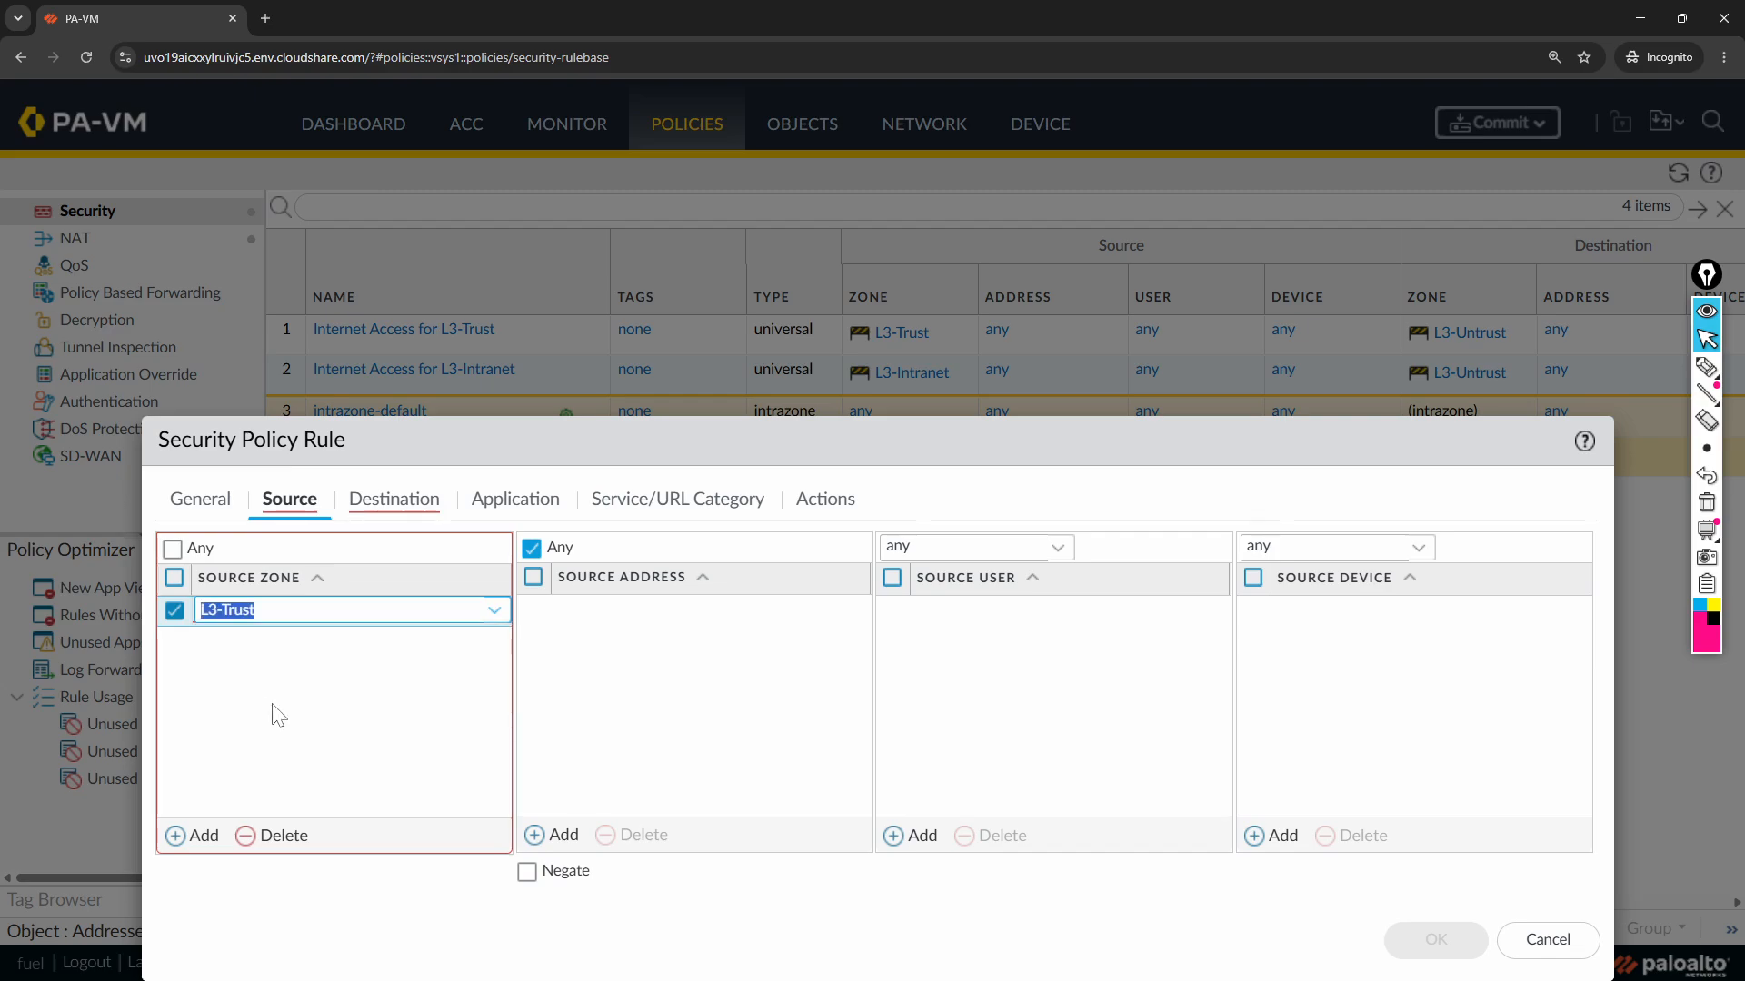
{"action": "left_click", "coordinate": [351, 727]}
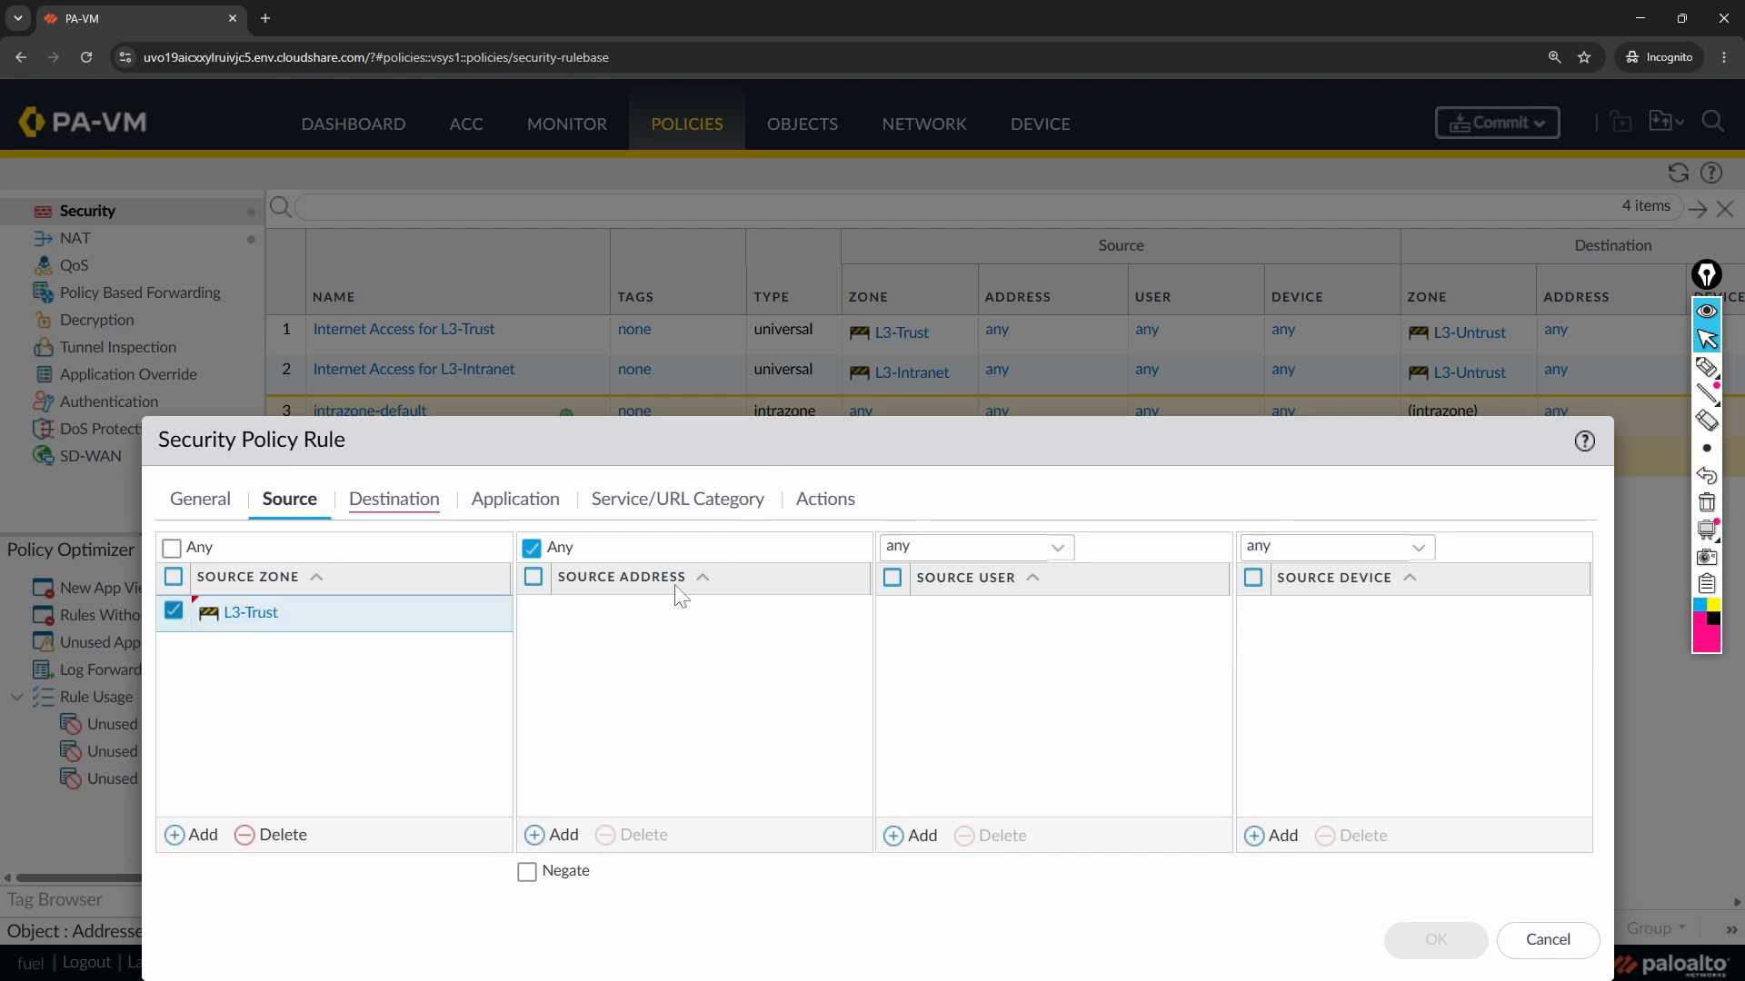
Set the new rule's destination zone to L3-Untrust
{"action": "left_click", "coordinate": [425, 507]}
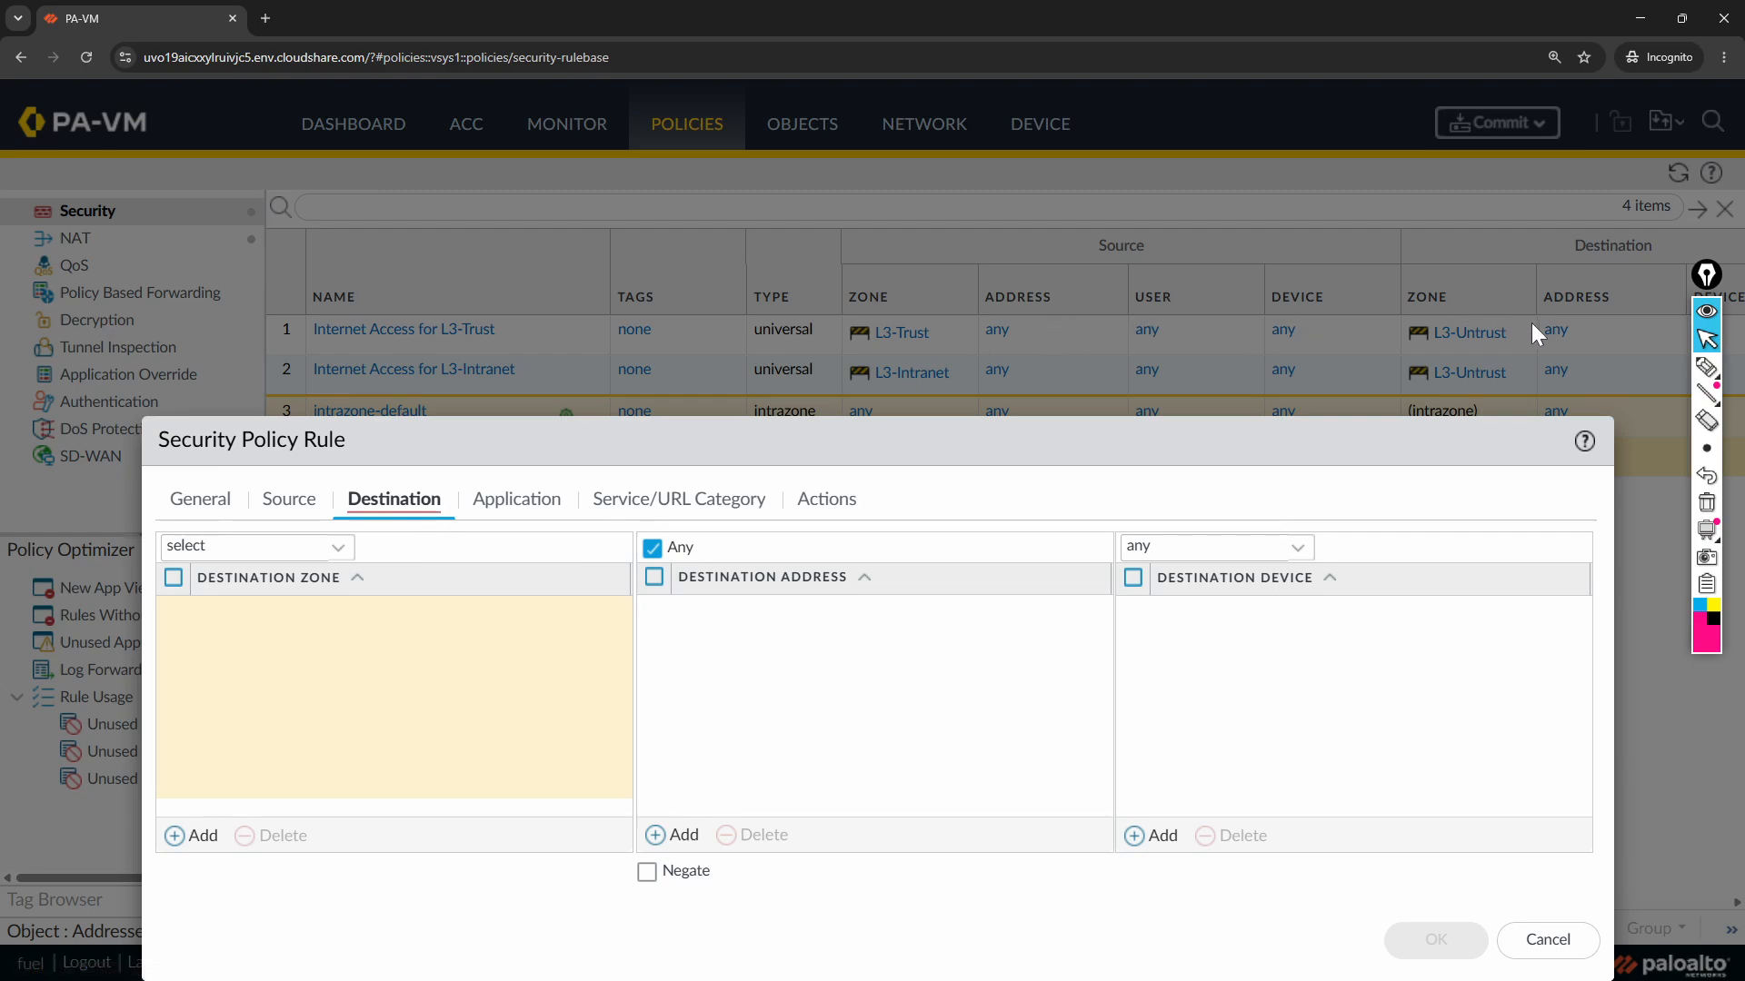
{"action": "left_click", "coordinate": [186, 836]}
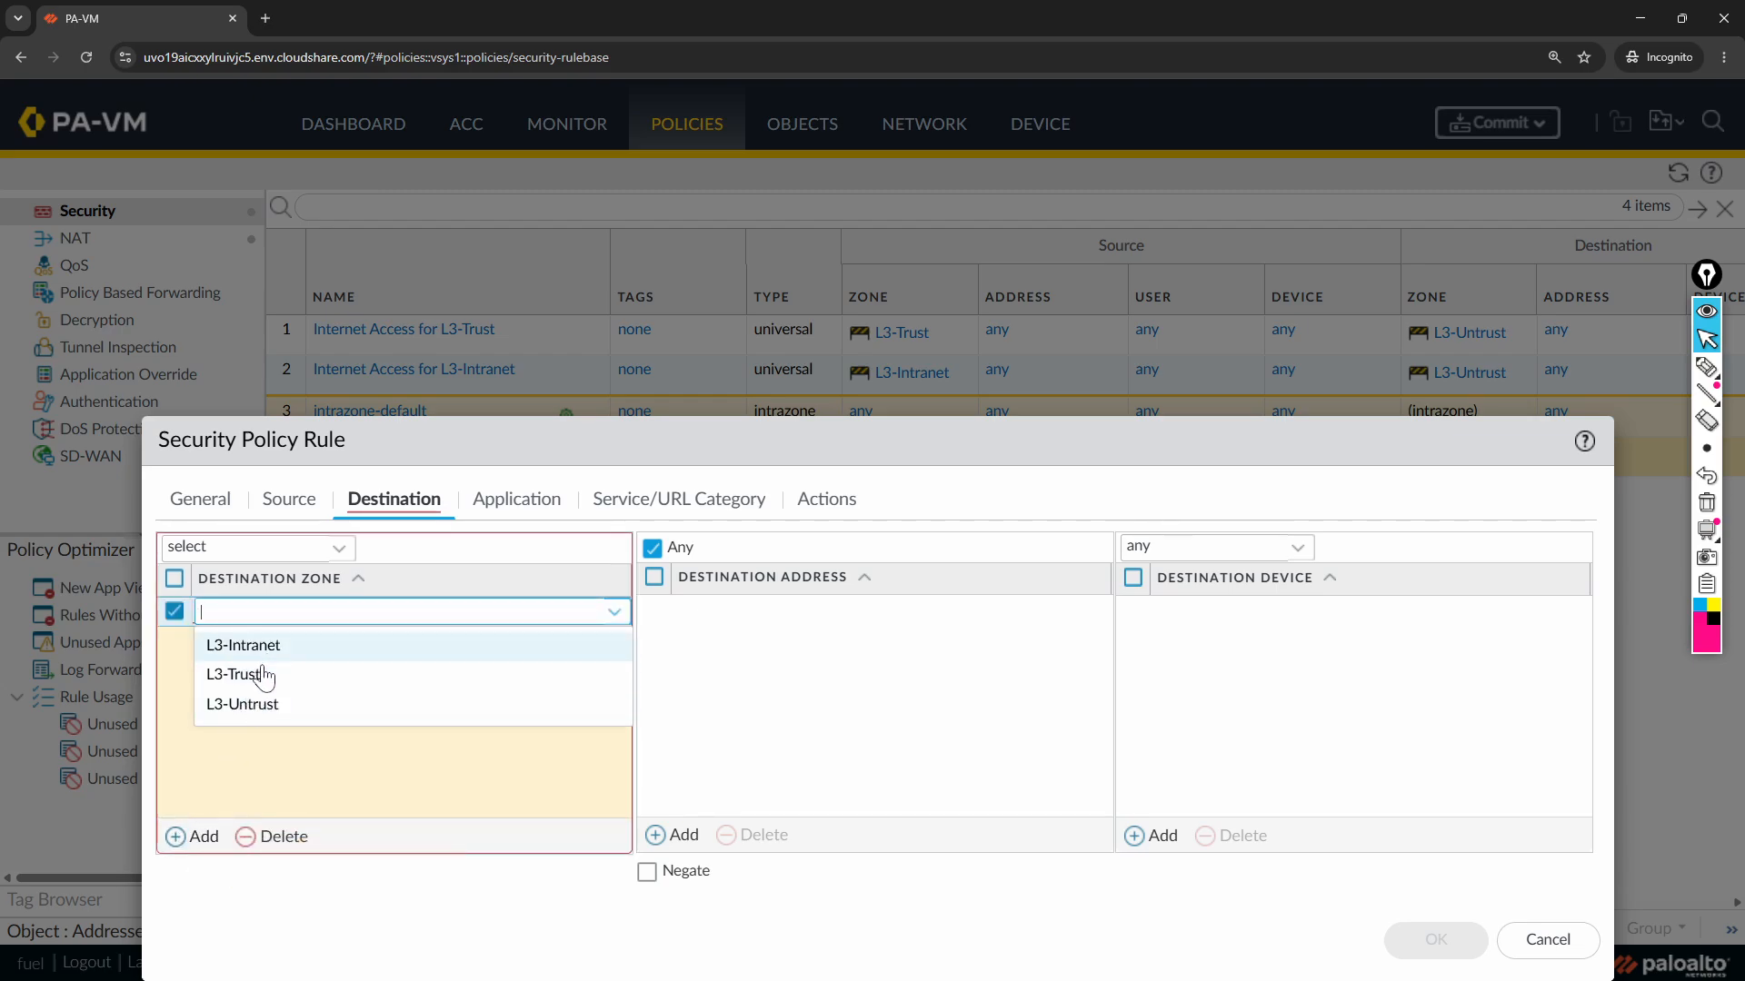
{"action": "left_click", "coordinate": [259, 704]}
{"action": "left_click", "coordinate": [298, 713]}
Match the new rule to the Custom Allow List URL category and display the rule's action settings
{"action": "left_click", "coordinate": [511, 496]}
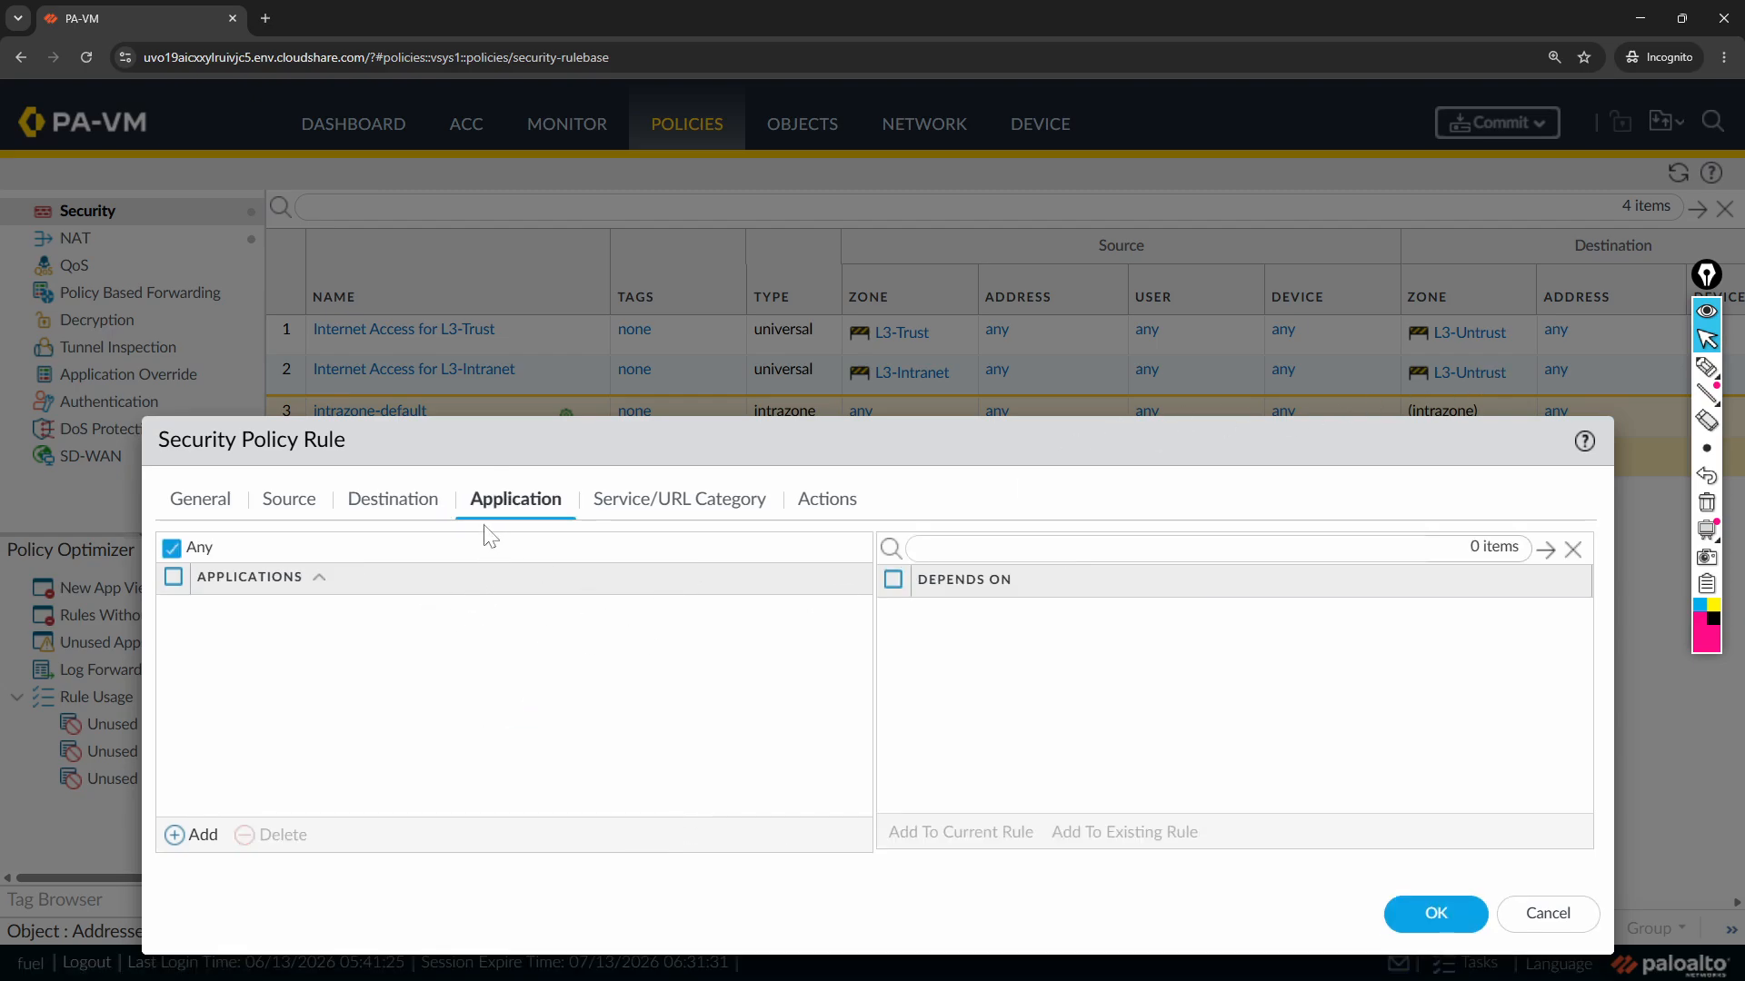
{"action": "left_click", "coordinate": [660, 516]}
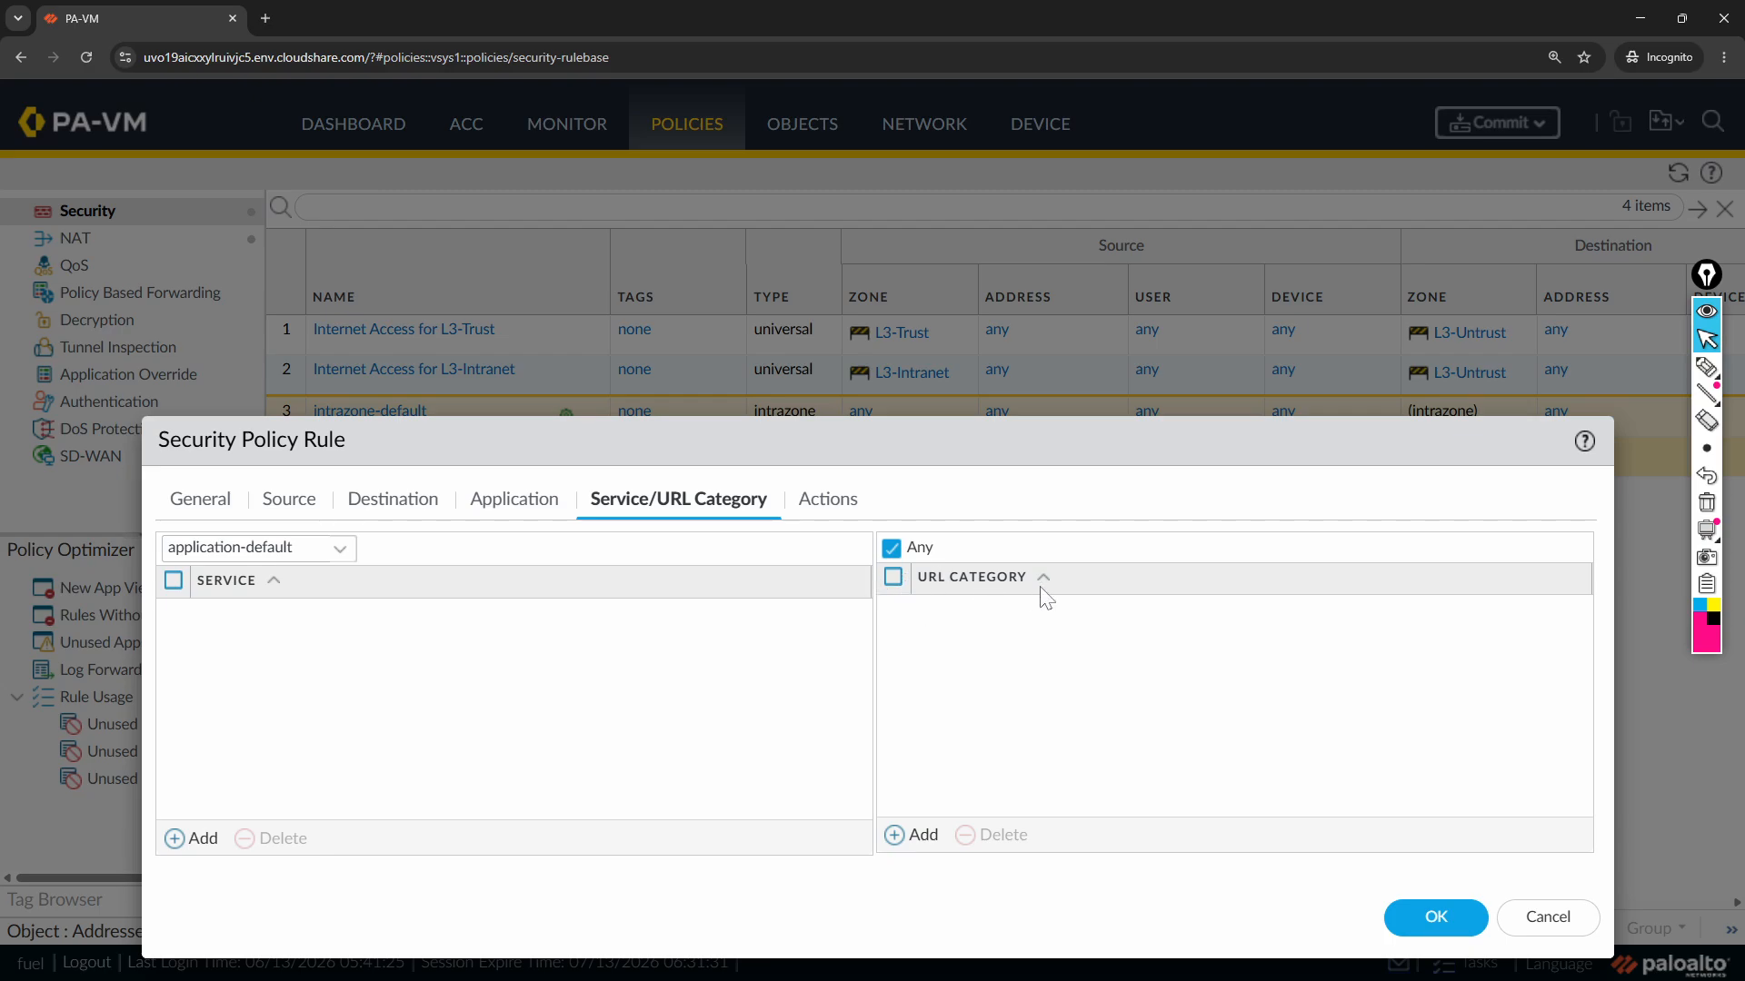
{"action": "left_click", "coordinate": [925, 836]}
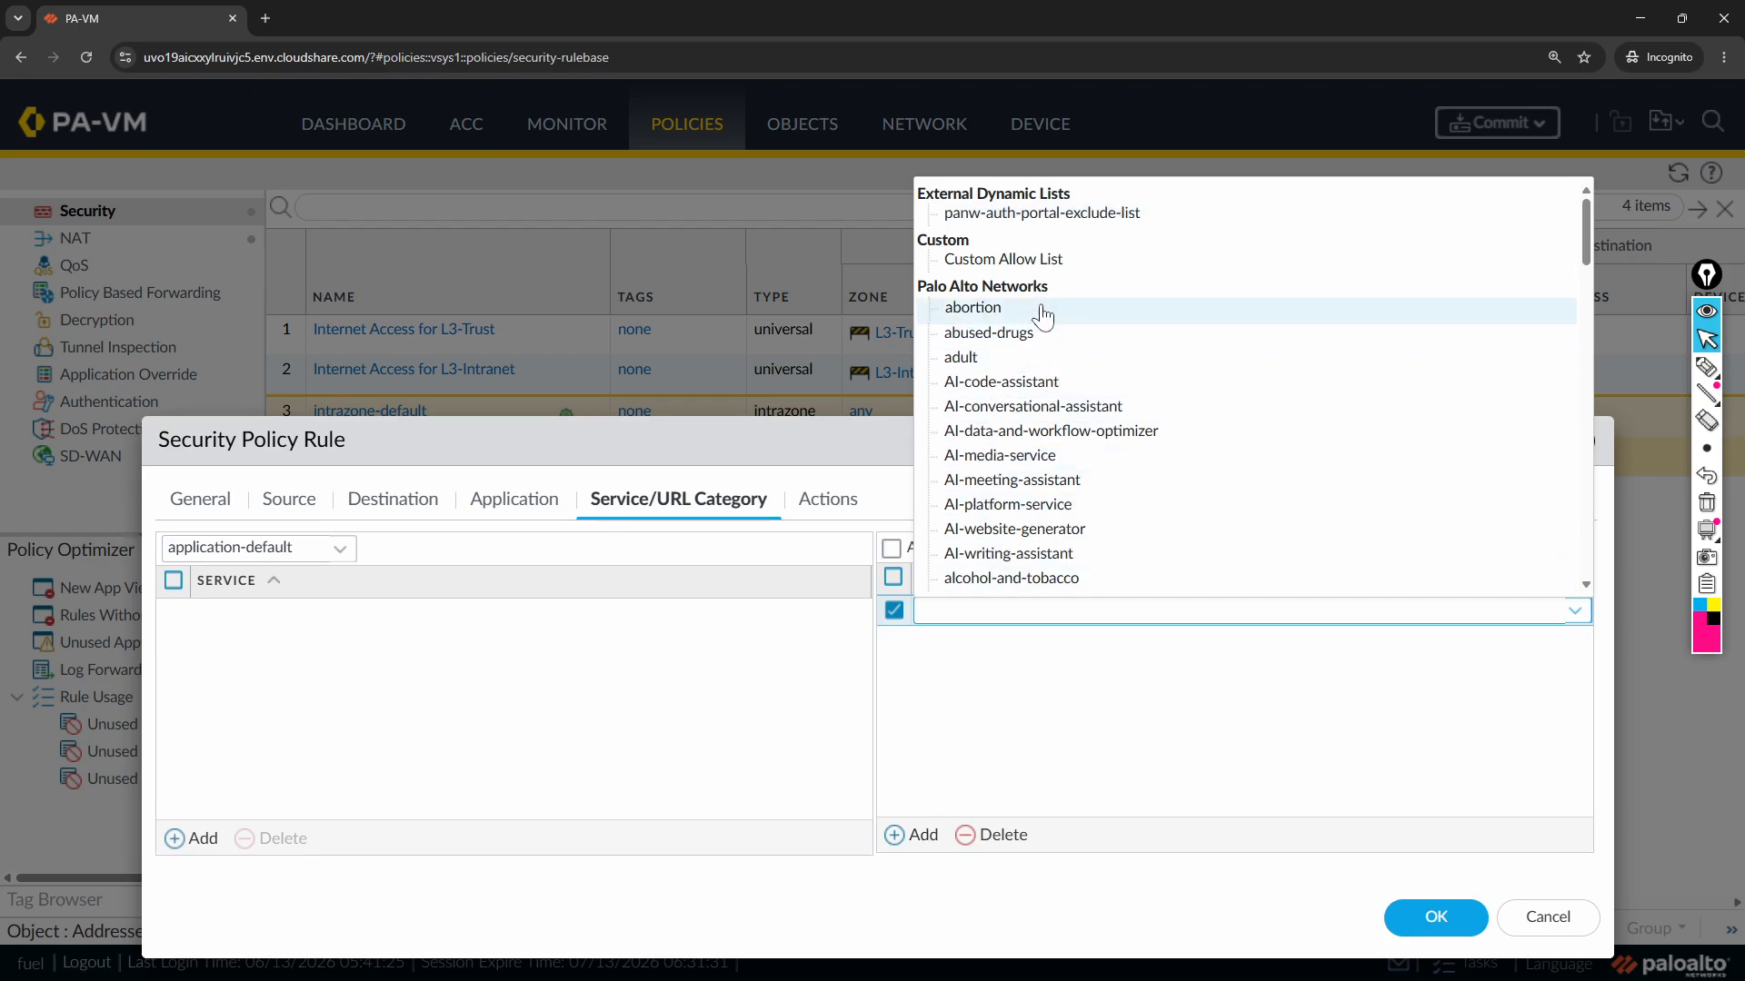
{"action": "left_click", "coordinate": [1100, 271]}
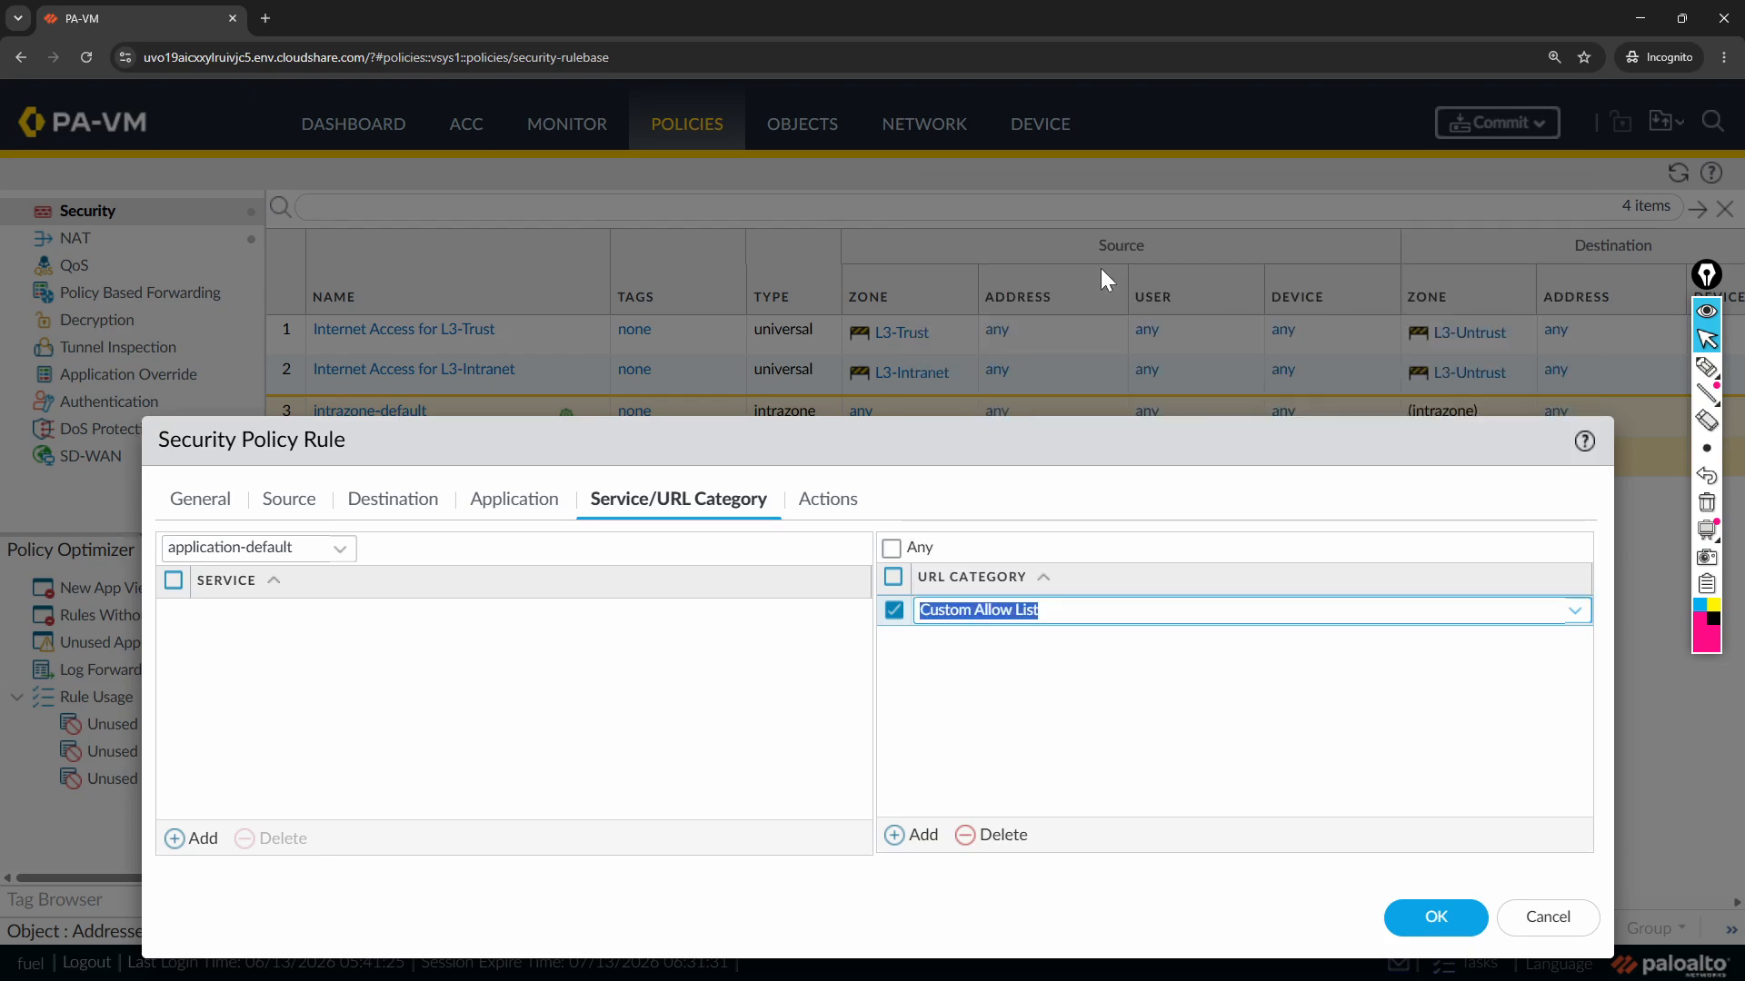
{"action": "left_click", "coordinate": [1064, 764]}
{"action": "left_click", "coordinate": [827, 499]}
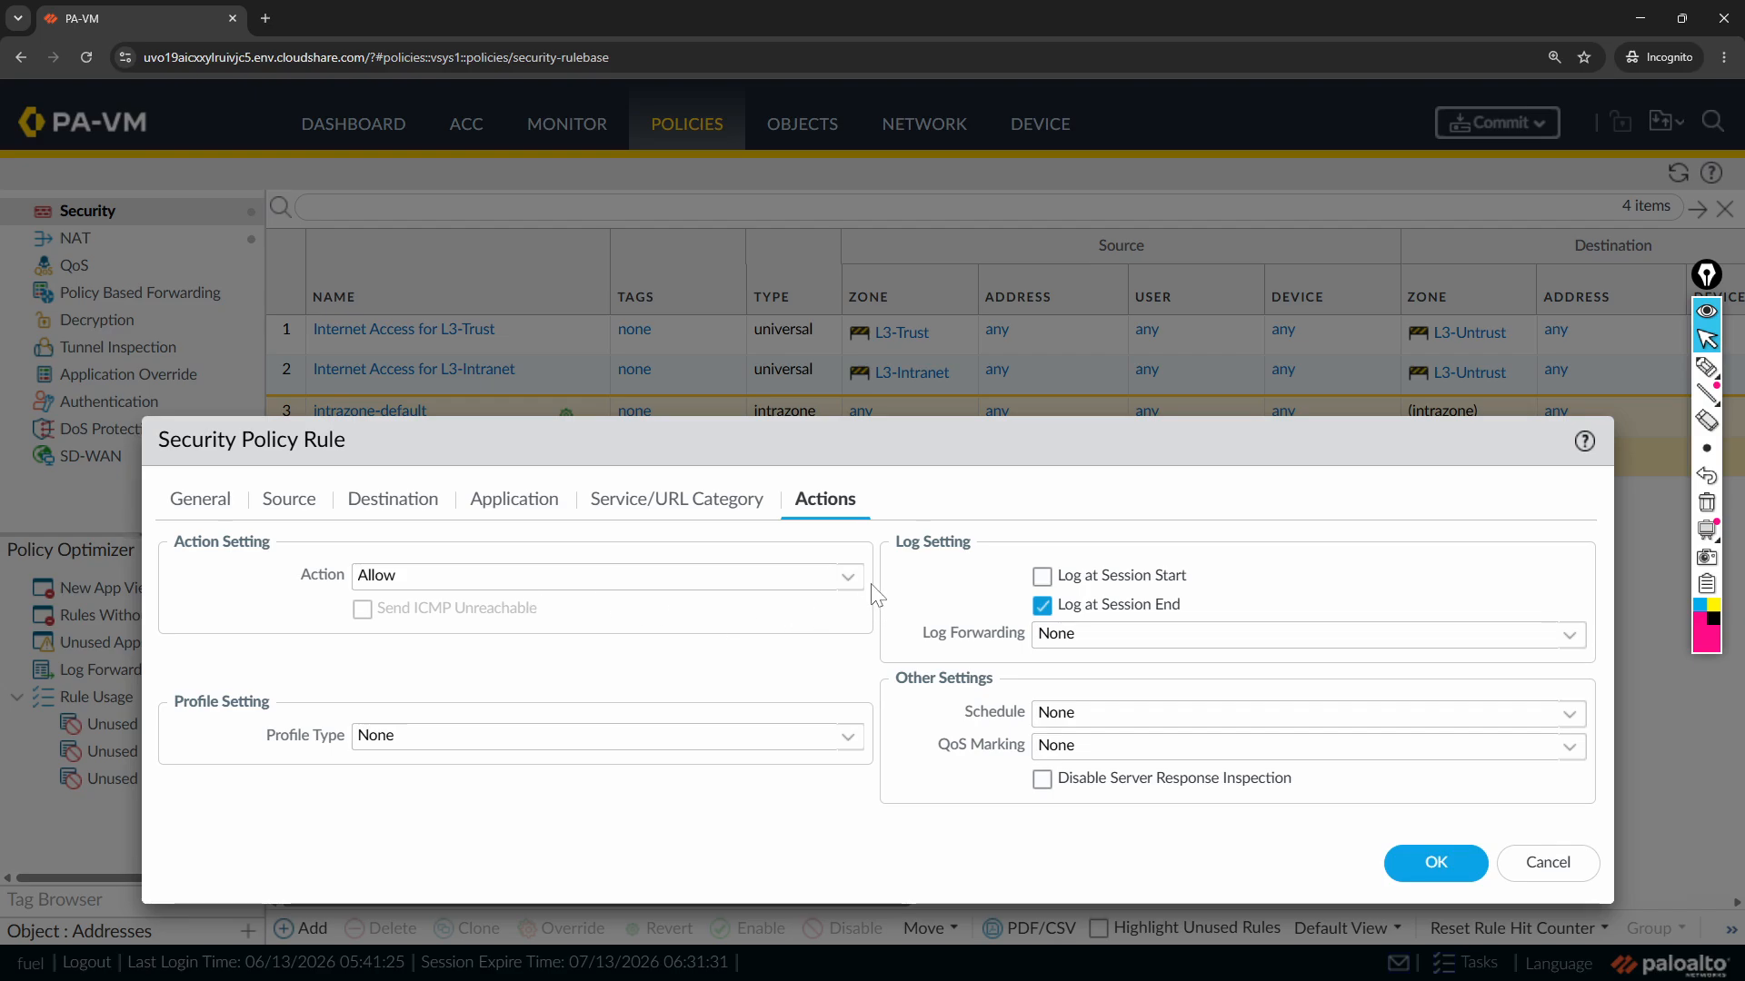
Save the new security rule and move Custom AllowList to the first position, above Internet Access for L3-Trust
{"action": "left_click", "coordinate": [1429, 868]}
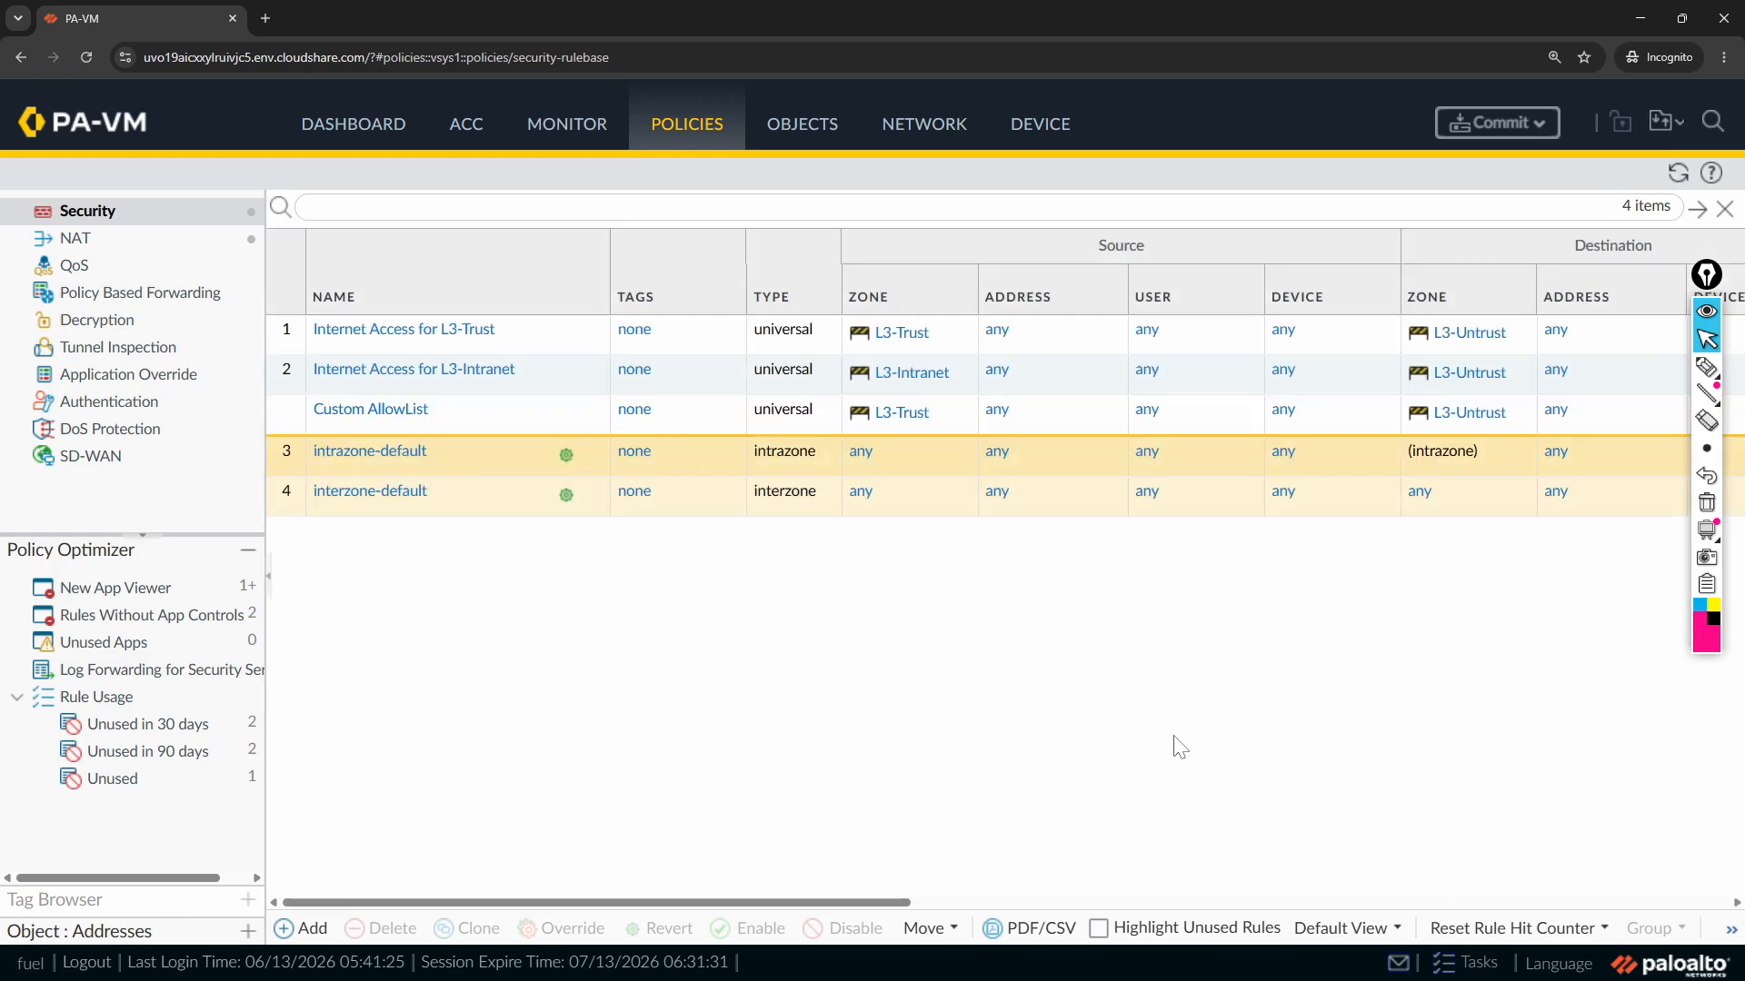
{"action": "left_click_drag", "start_coordinate": [307, 416], "coordinate": [304, 320]}
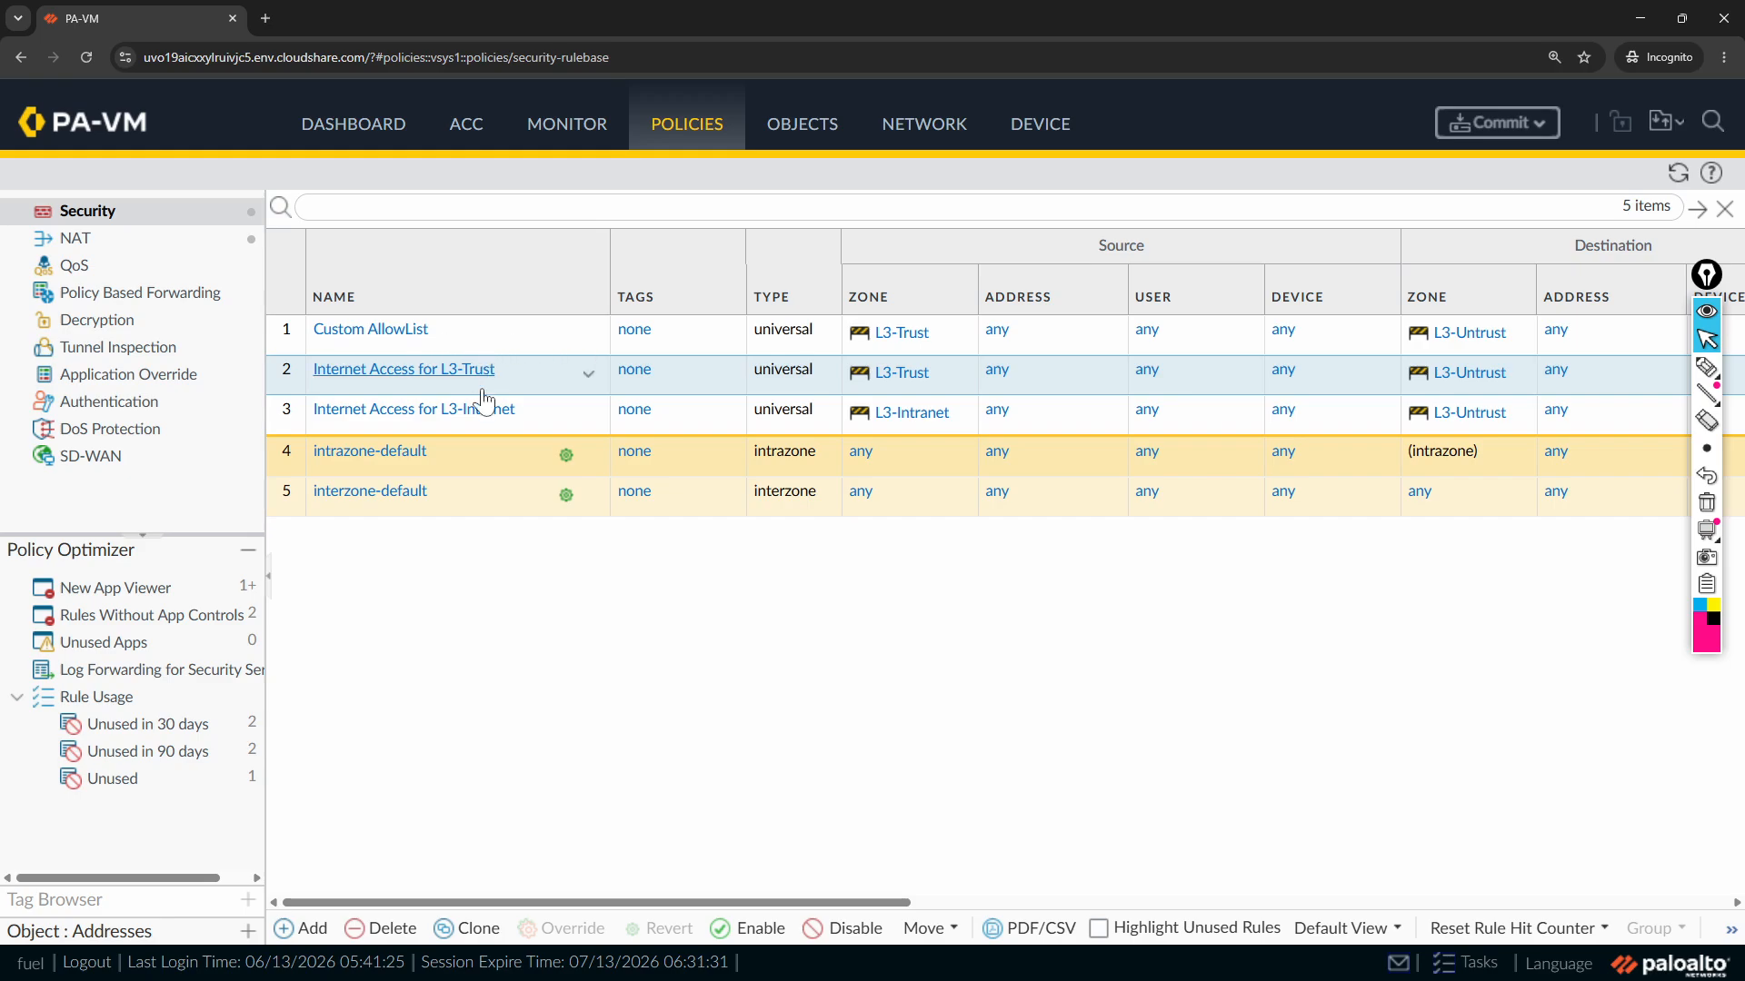
Commit the pending rule changes to the firewall and close the commit status once it completes
{"action": "left_click", "coordinate": [1476, 136]}
{"action": "left_click", "coordinate": [1259, 866]}
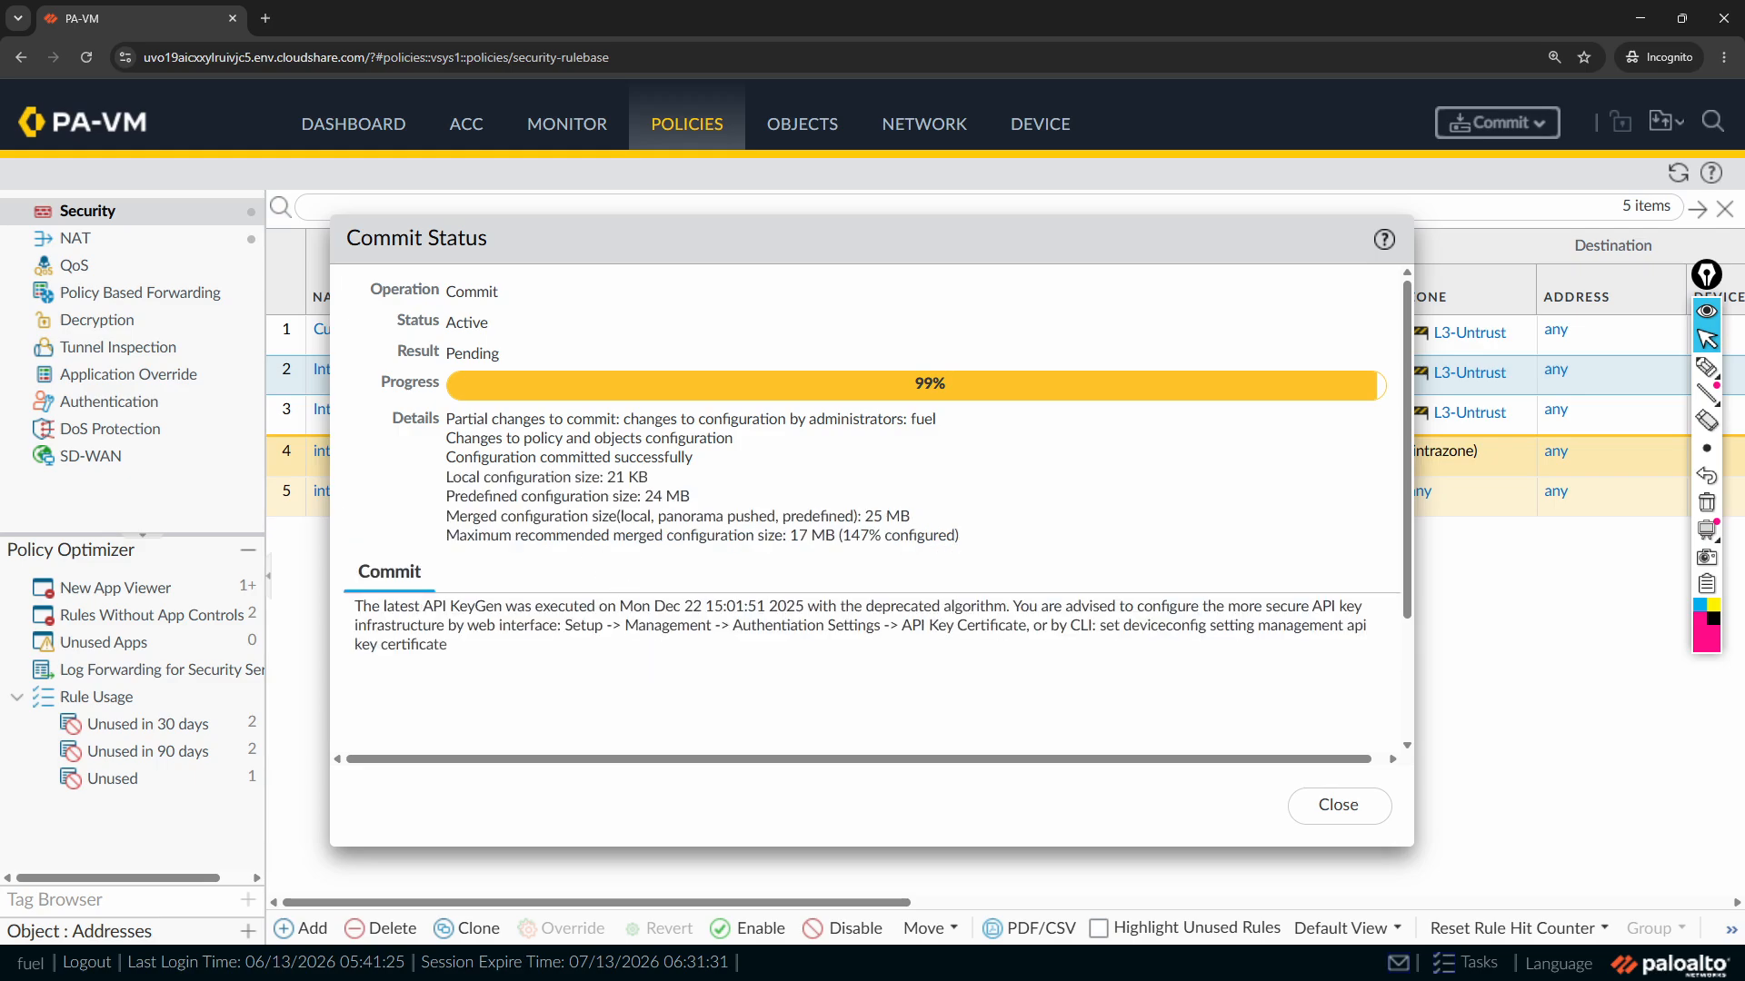
{"action": "left_click_drag", "start_coordinate": [445, 422], "coordinate": [722, 435]}
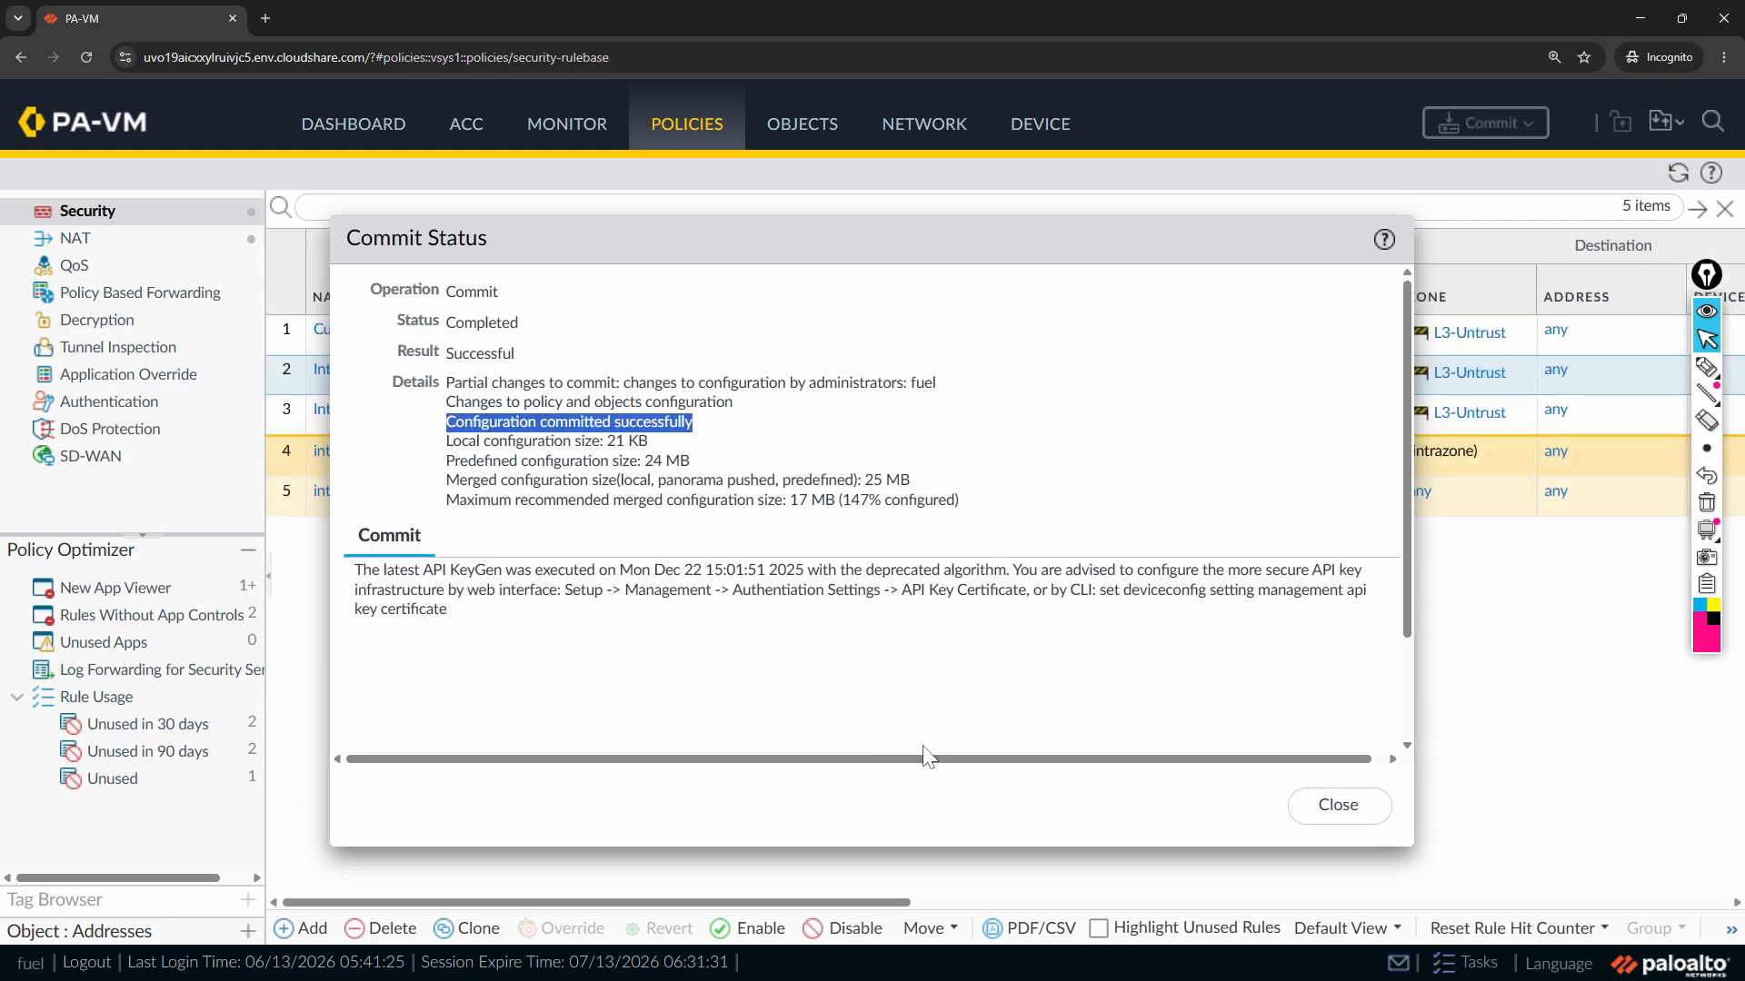
{"action": "left_click", "coordinate": [1339, 805]}
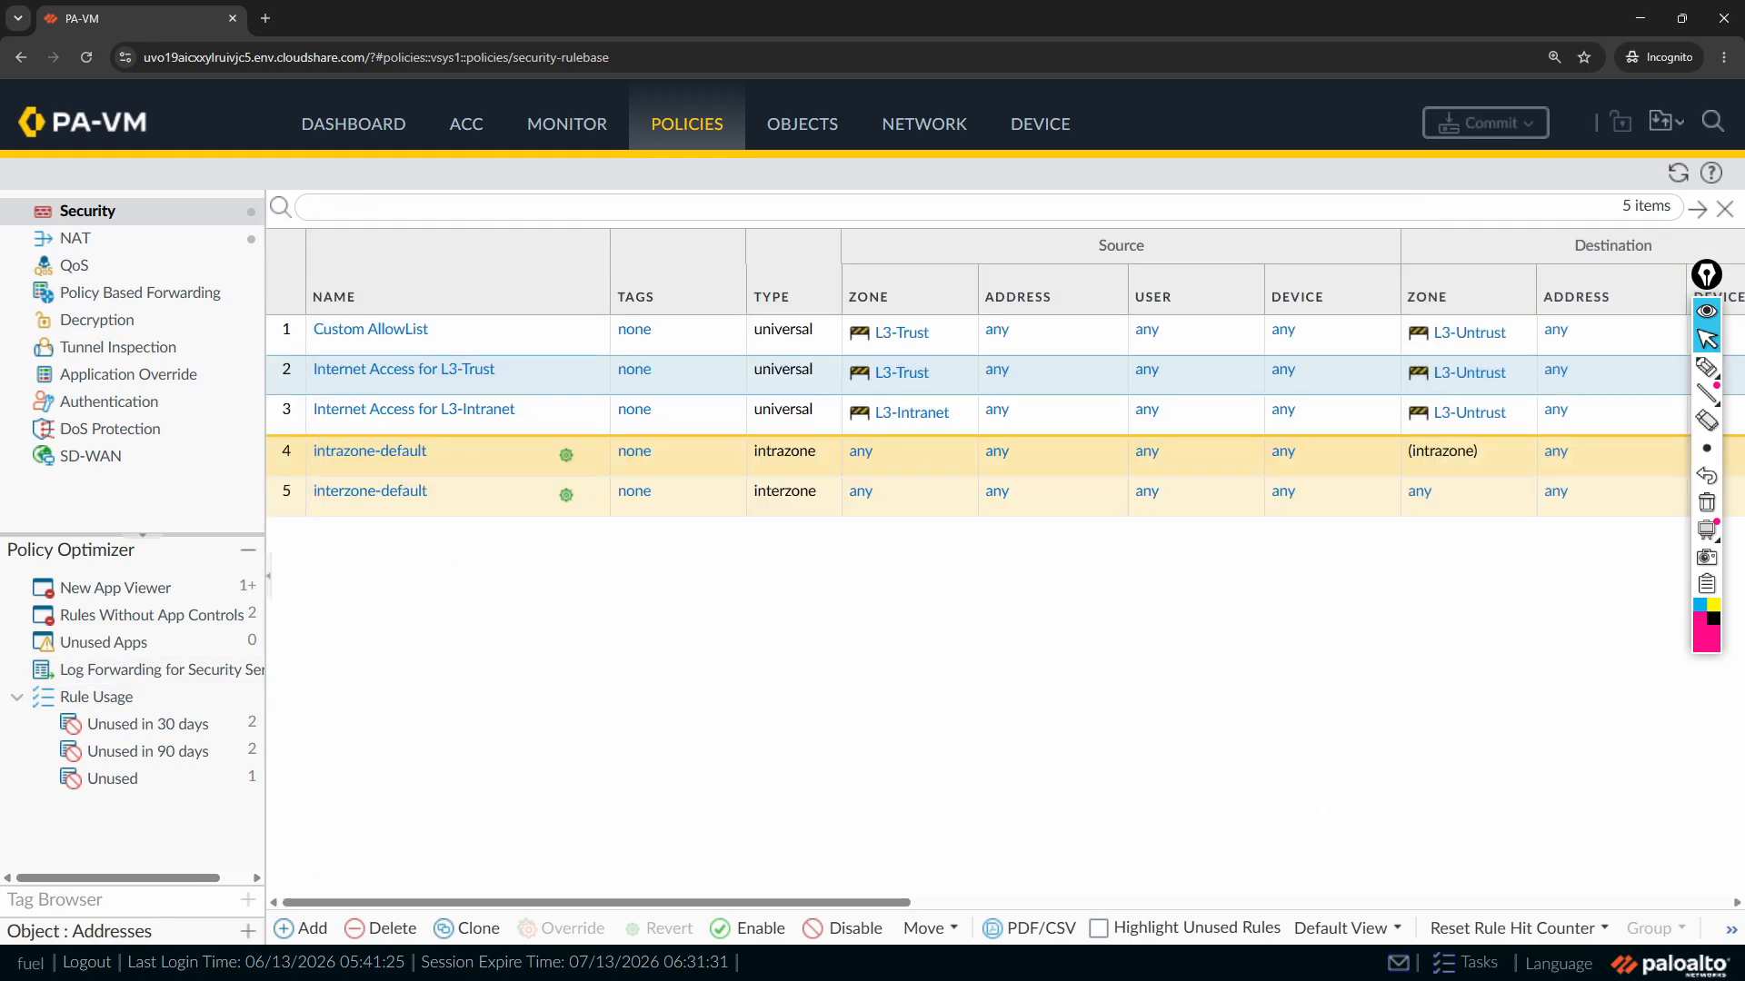
Switch to the Windows Server 2022 lab browser and load linkedin.com again
{"action": "key", "text": "alt+Tab"}
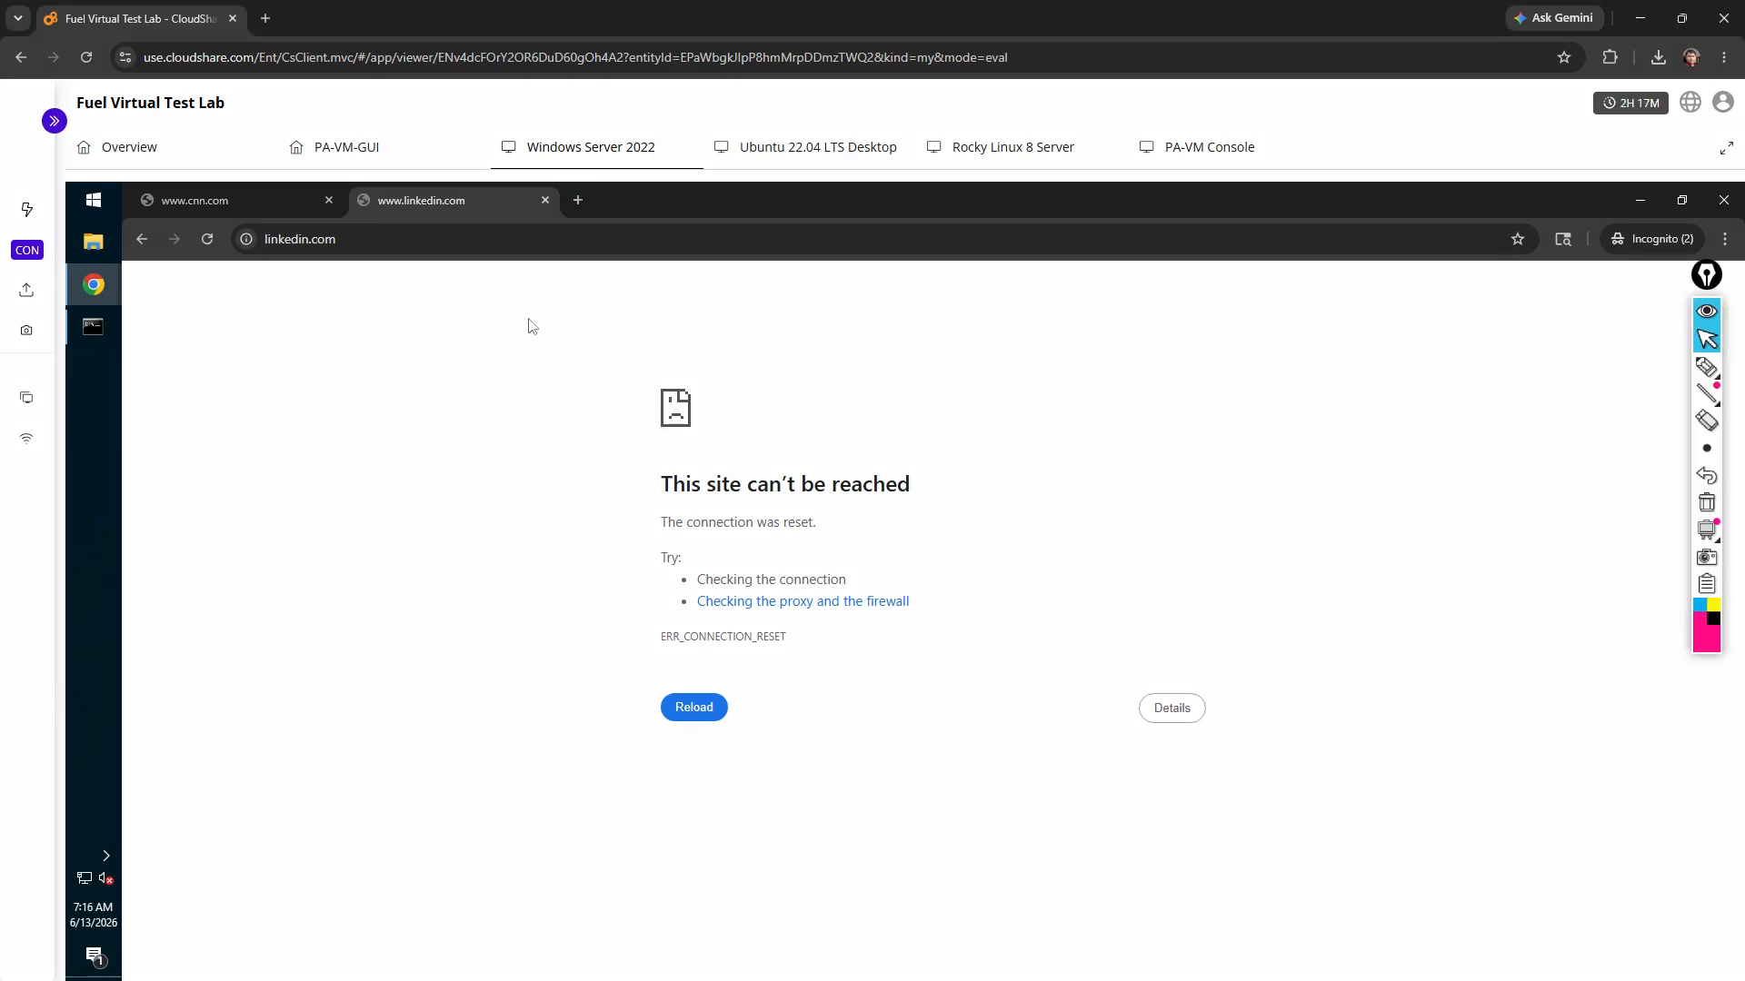
{"action": "left_click", "coordinate": [451, 245]}
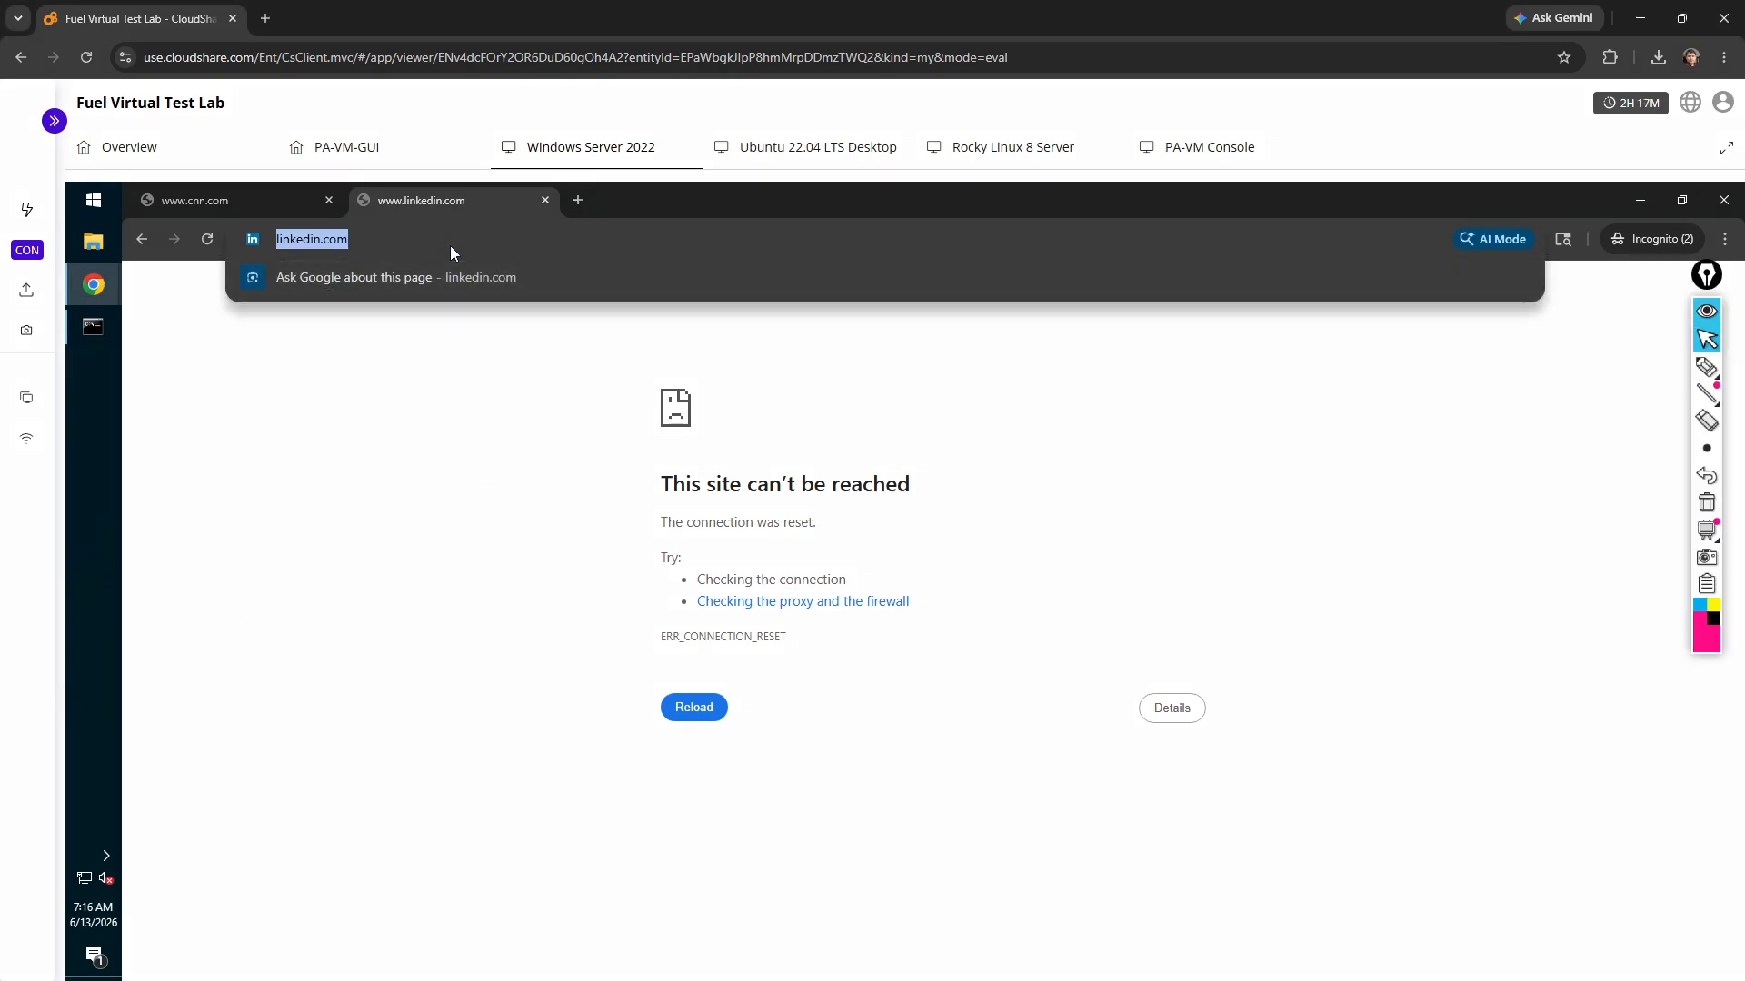
{"action": "key", "text": "Return"}
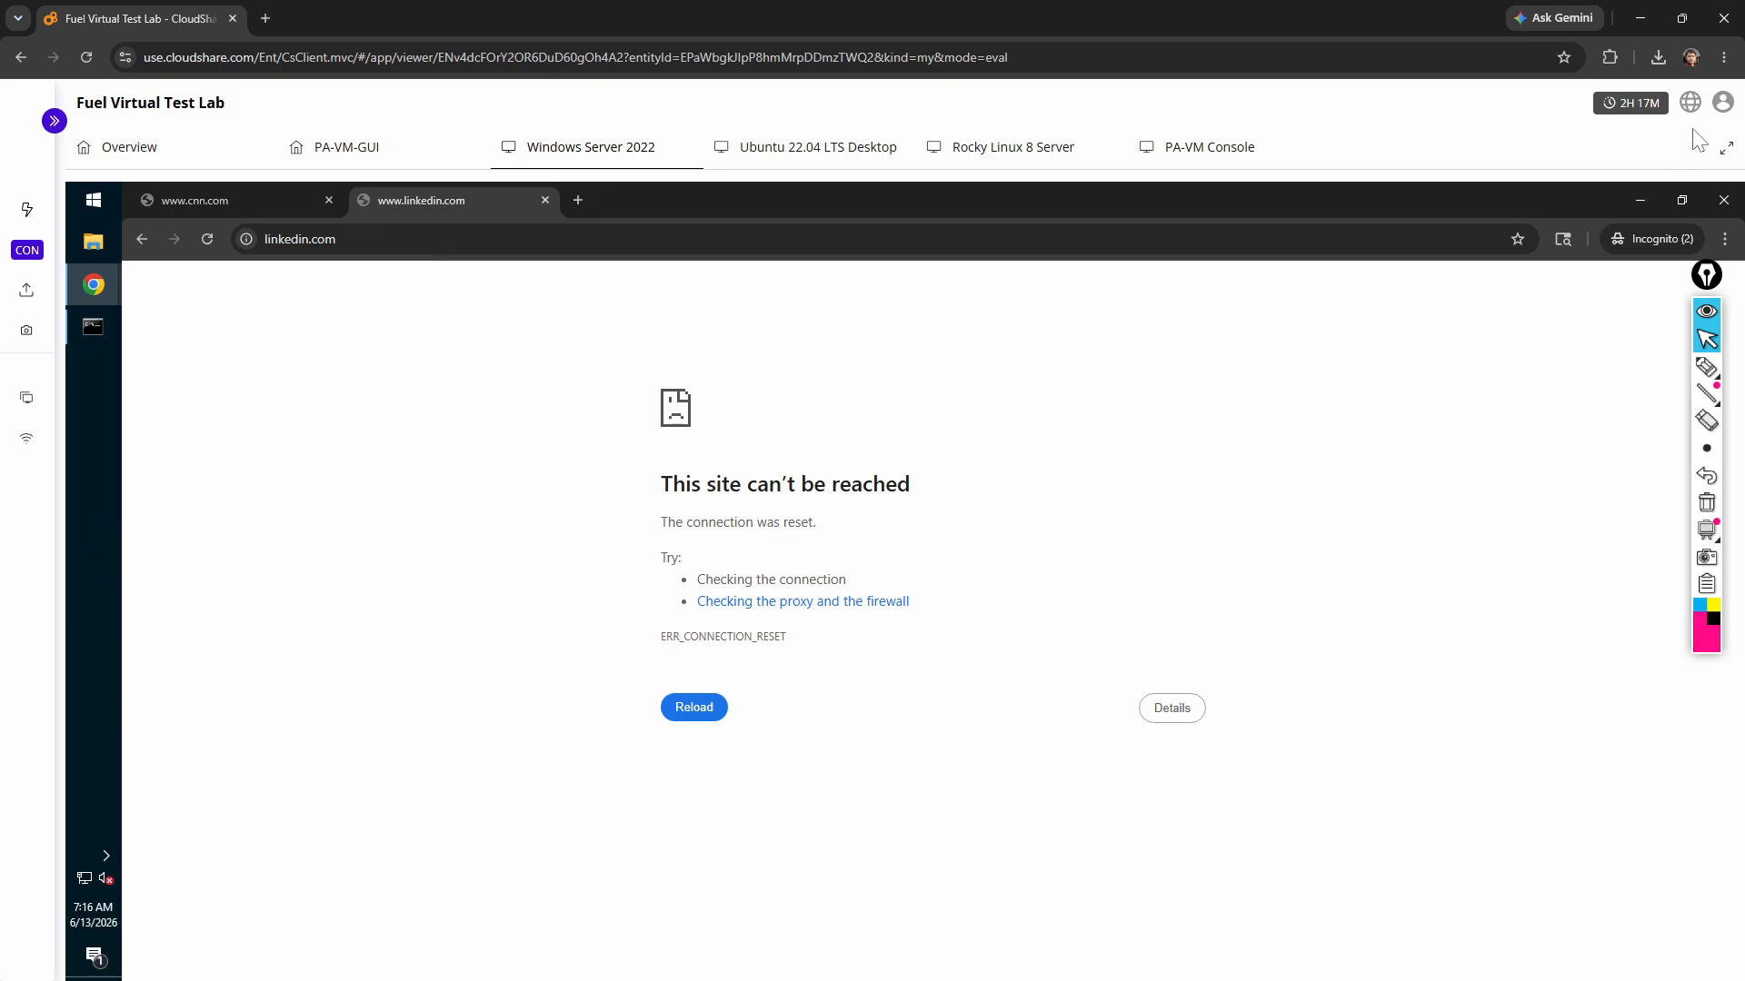
Replace the incognito window with a fresh one, search for "lin'" and open the LinkedIn home page from the results
{"action": "left_click", "coordinate": [1724, 200]}
{"action": "left_click", "coordinate": [1724, 239]}
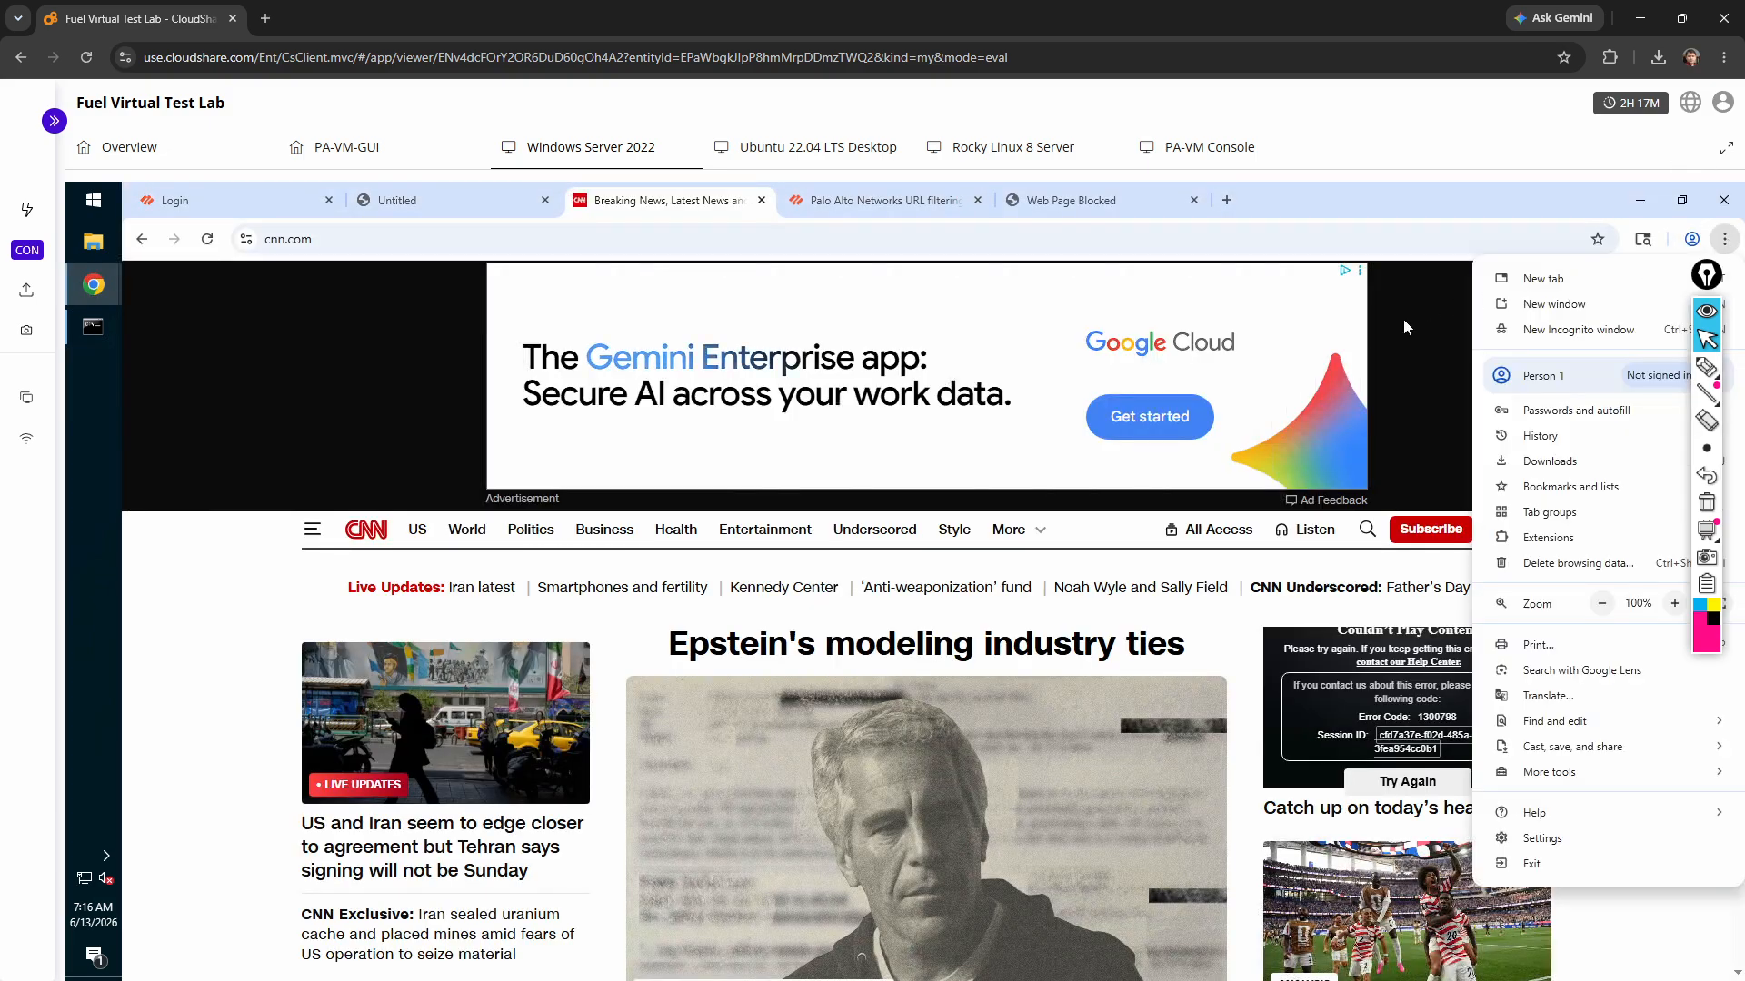
{"action": "left_click", "coordinate": [1575, 330]}
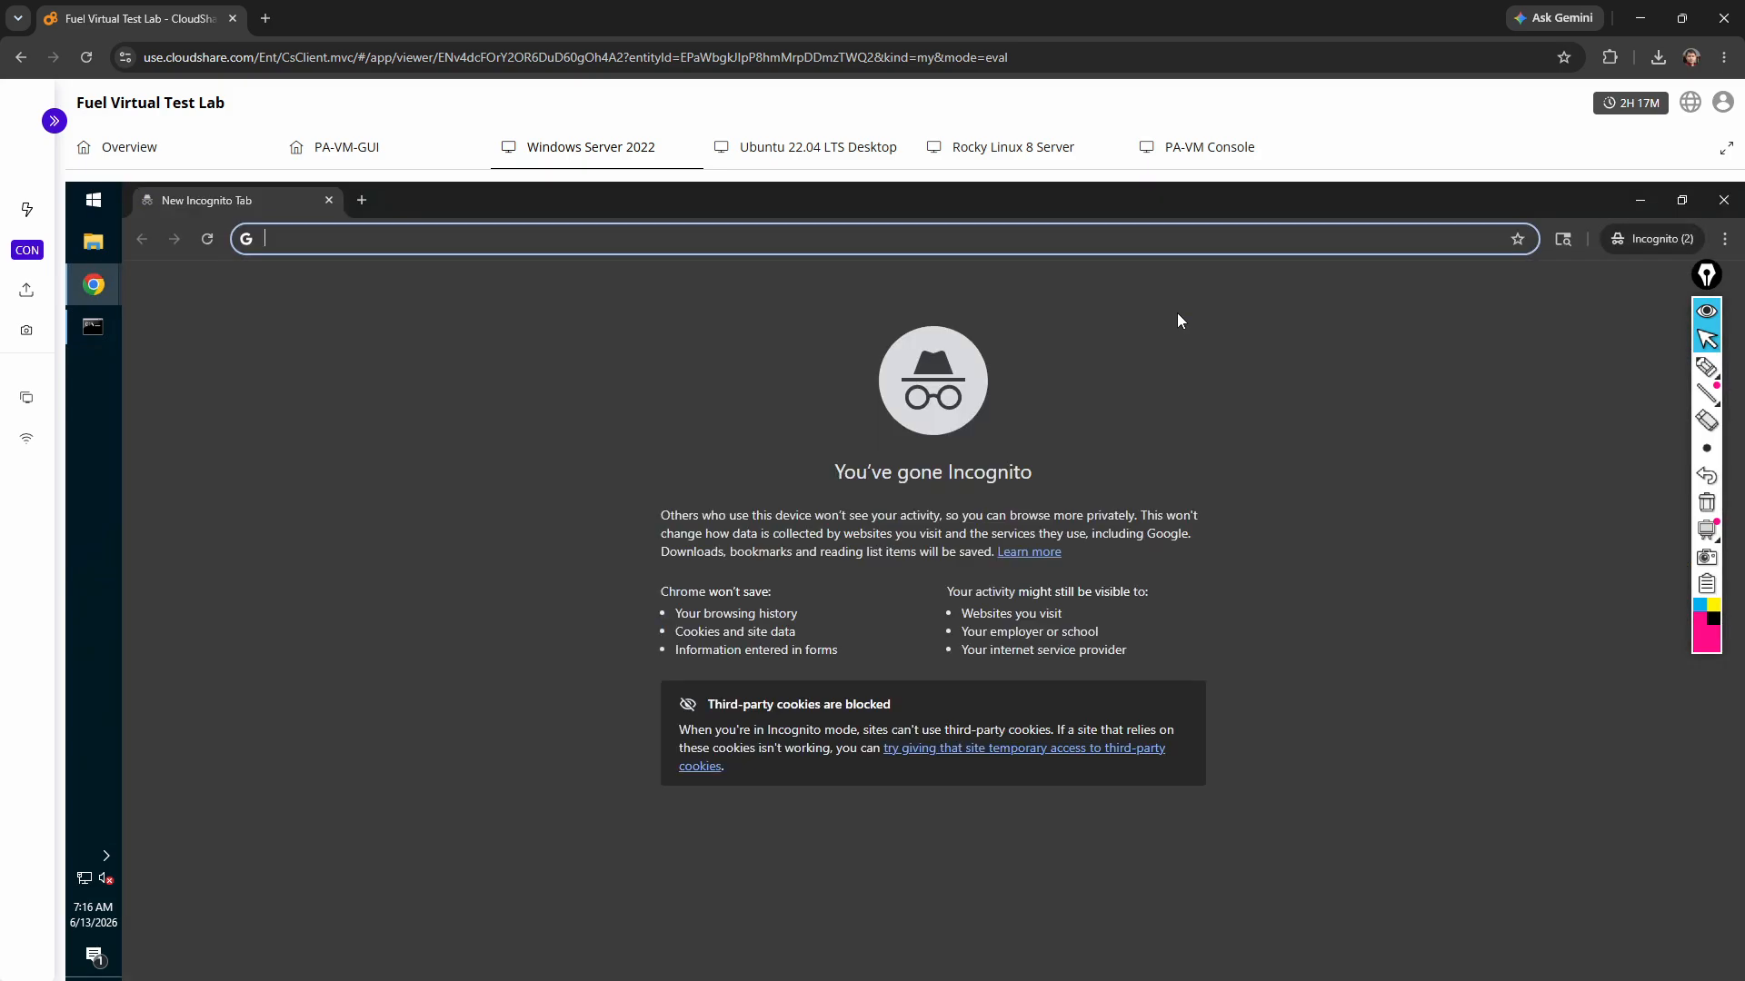
{"action": "type", "text": "lin'"}
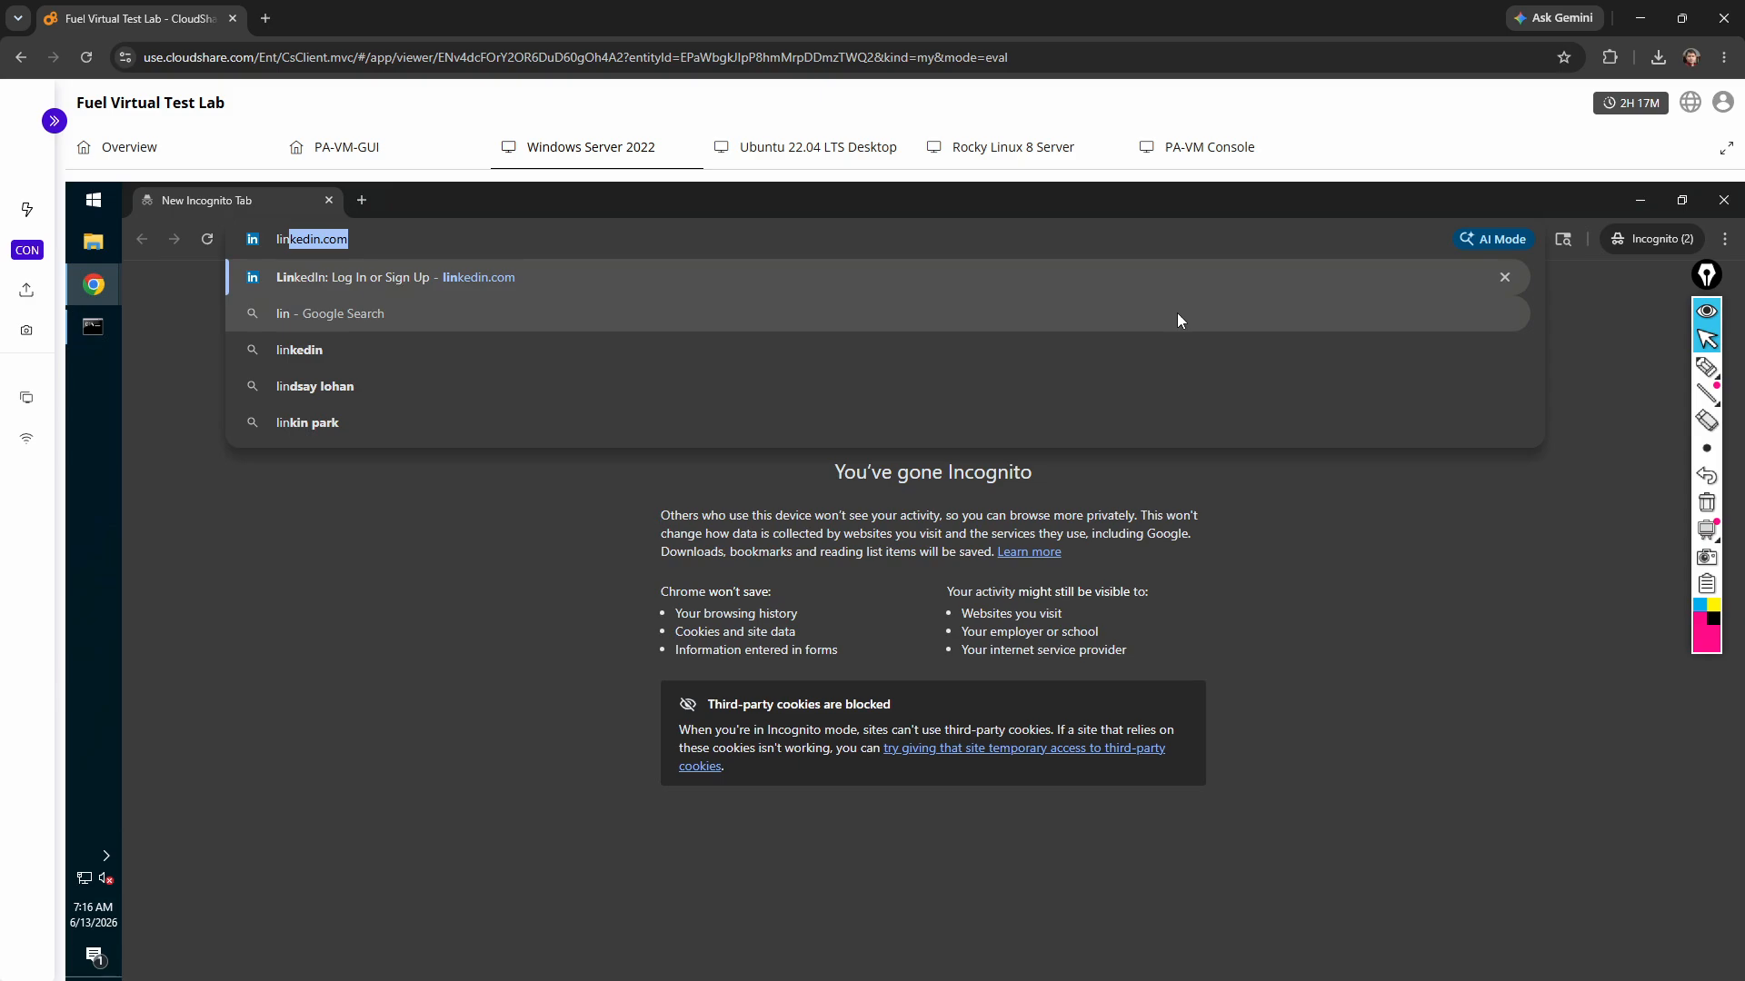
{"action": "key", "text": "Return"}
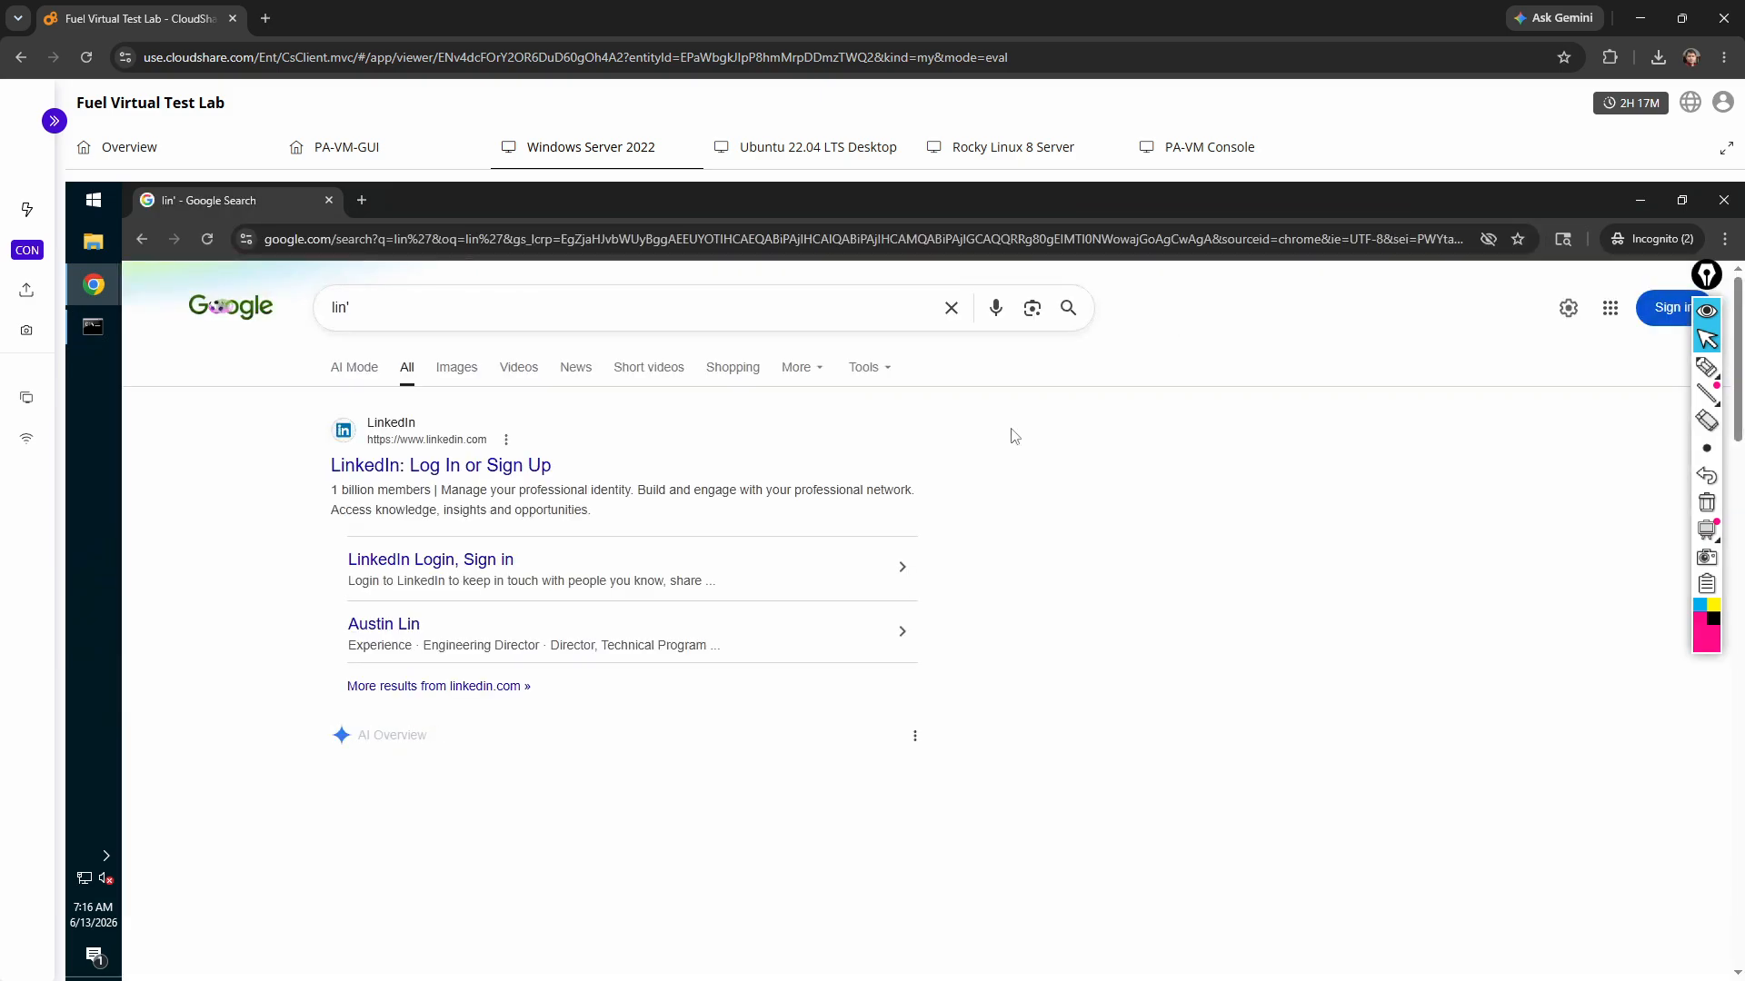
{"action": "left_click", "coordinate": [405, 470]}
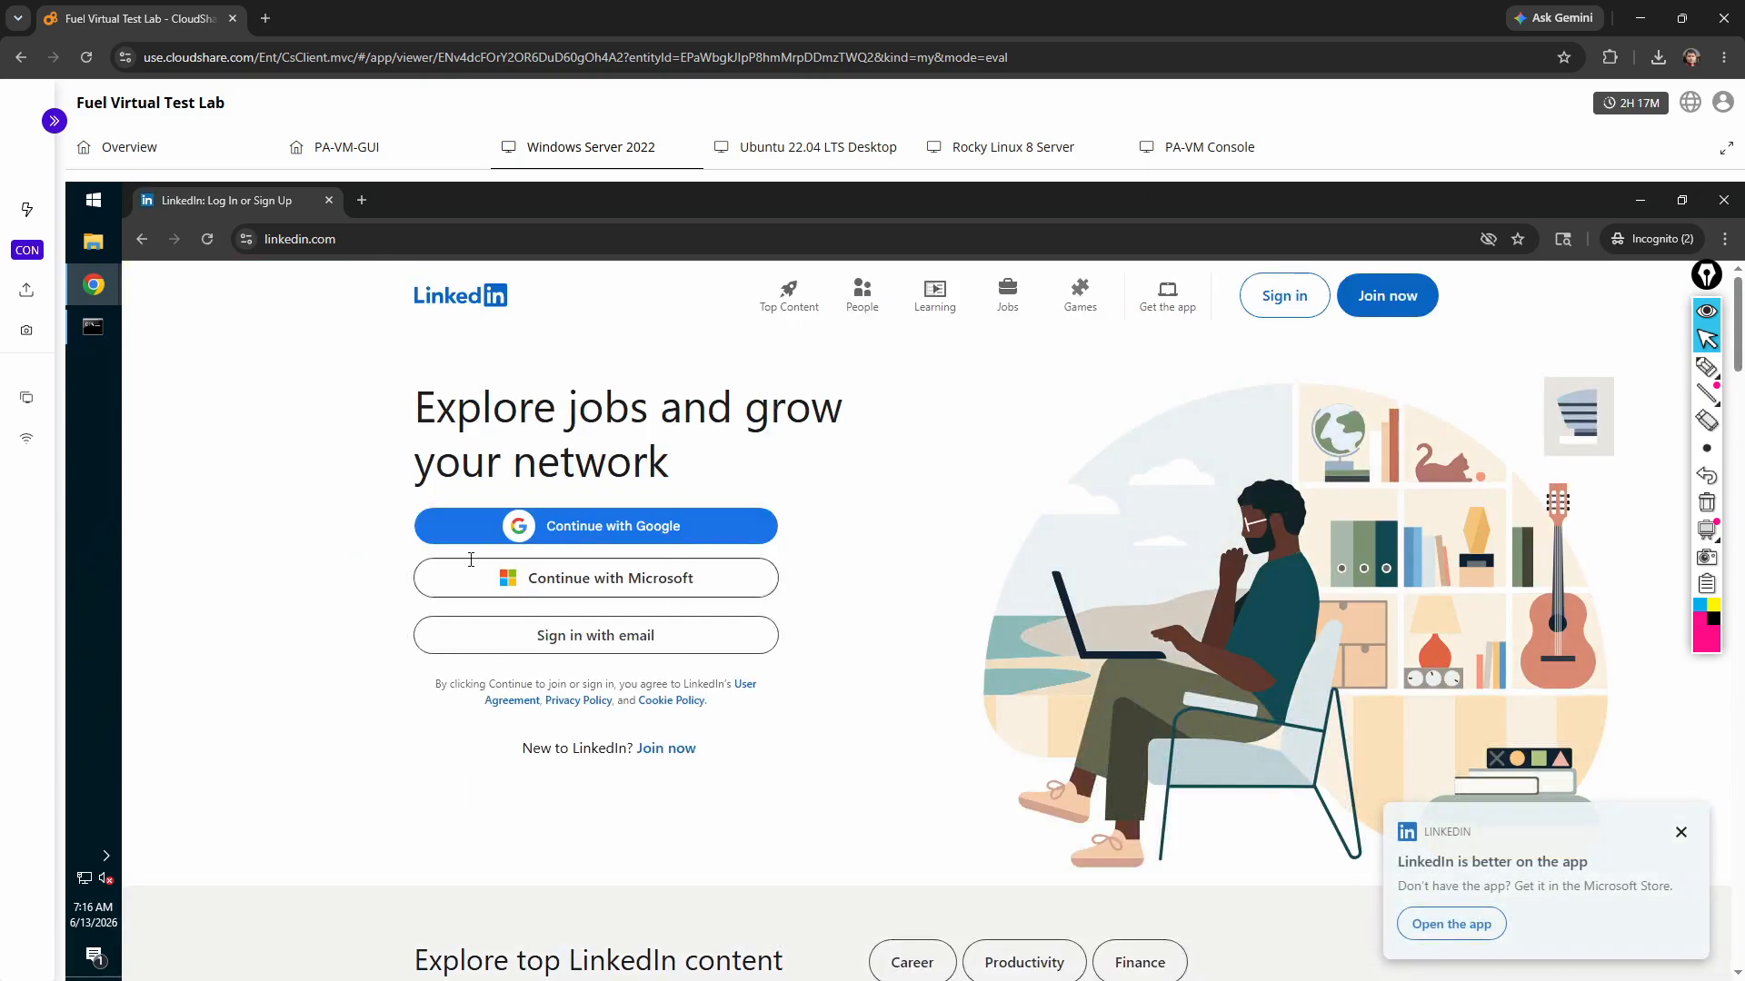
Test access to cnn.com in a new incognito tab
{"action": "left_click", "coordinate": [361, 201]}
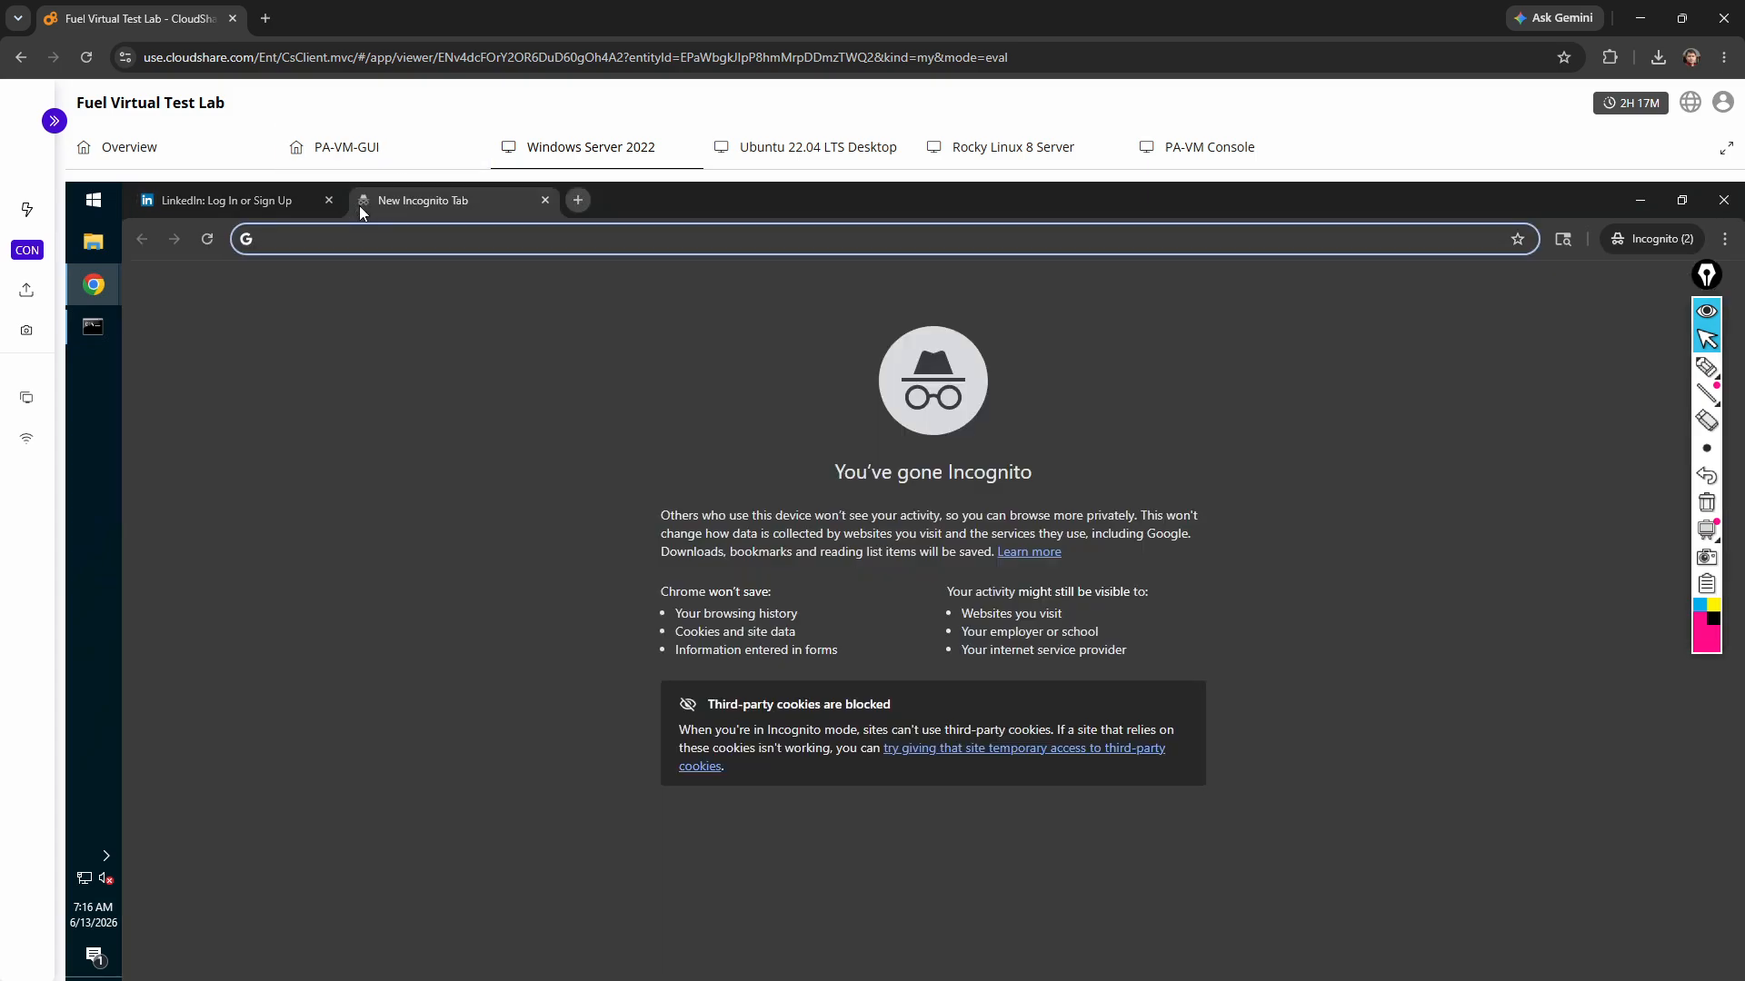
{"action": "type", "text": "c"}
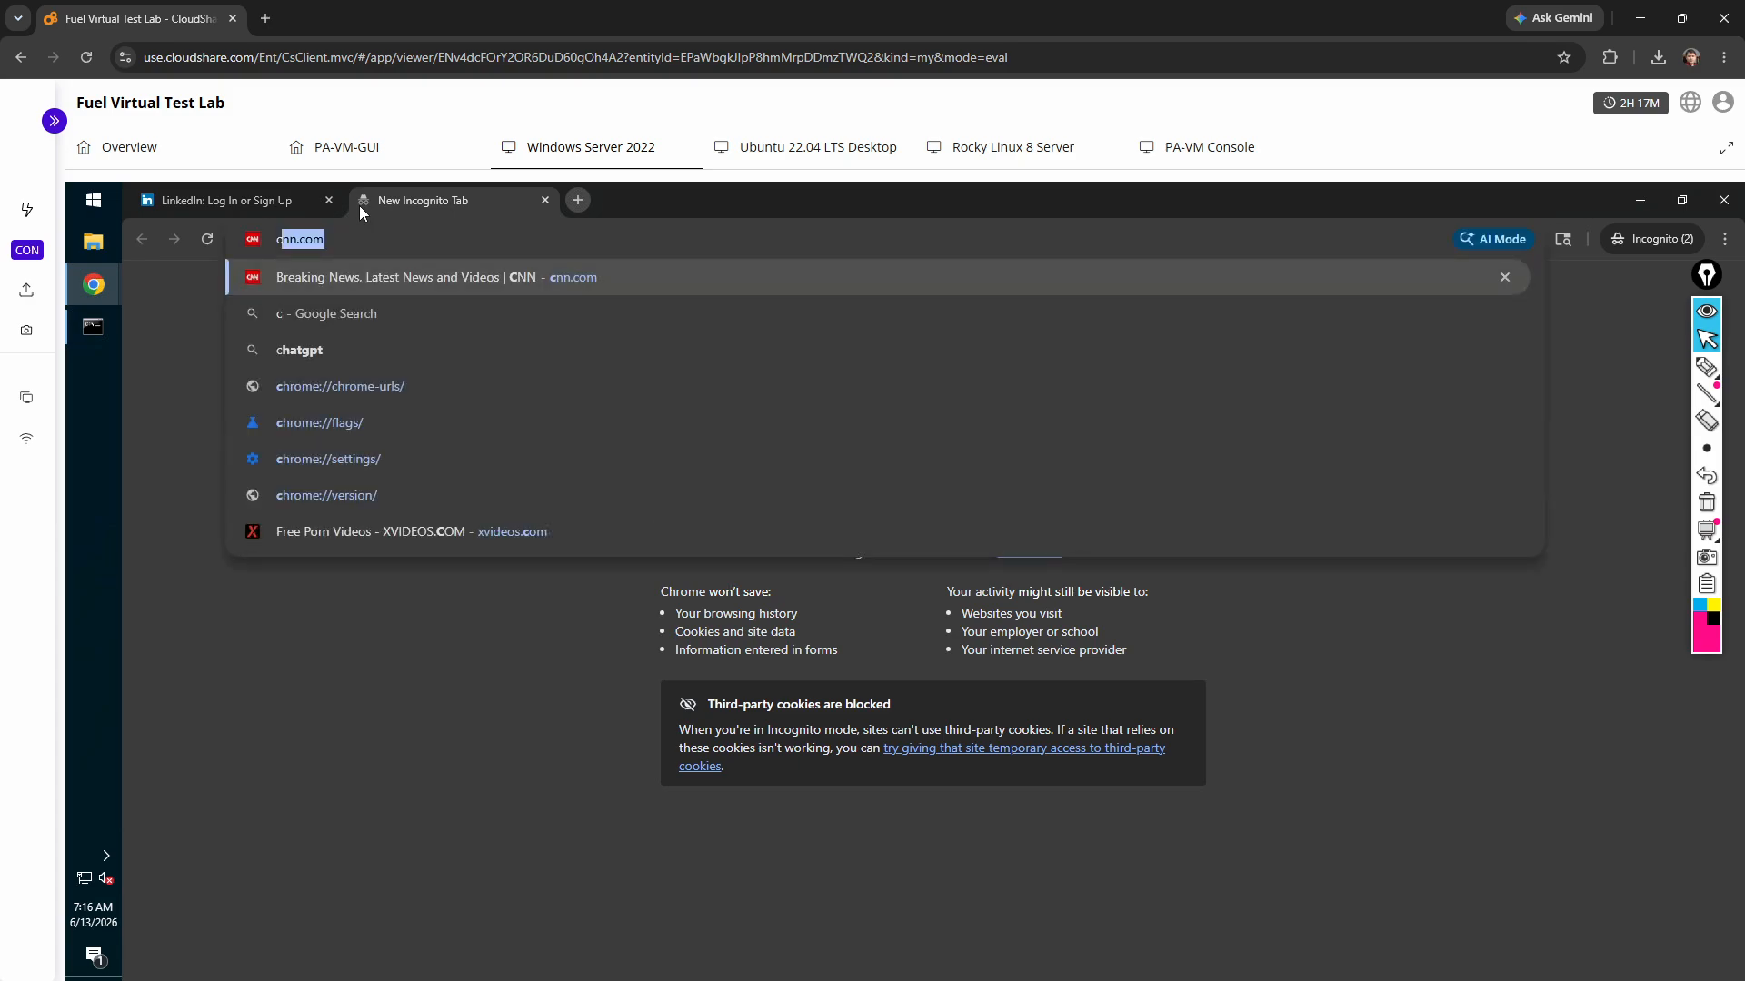
{"action": "type", "text": "nn.com"}
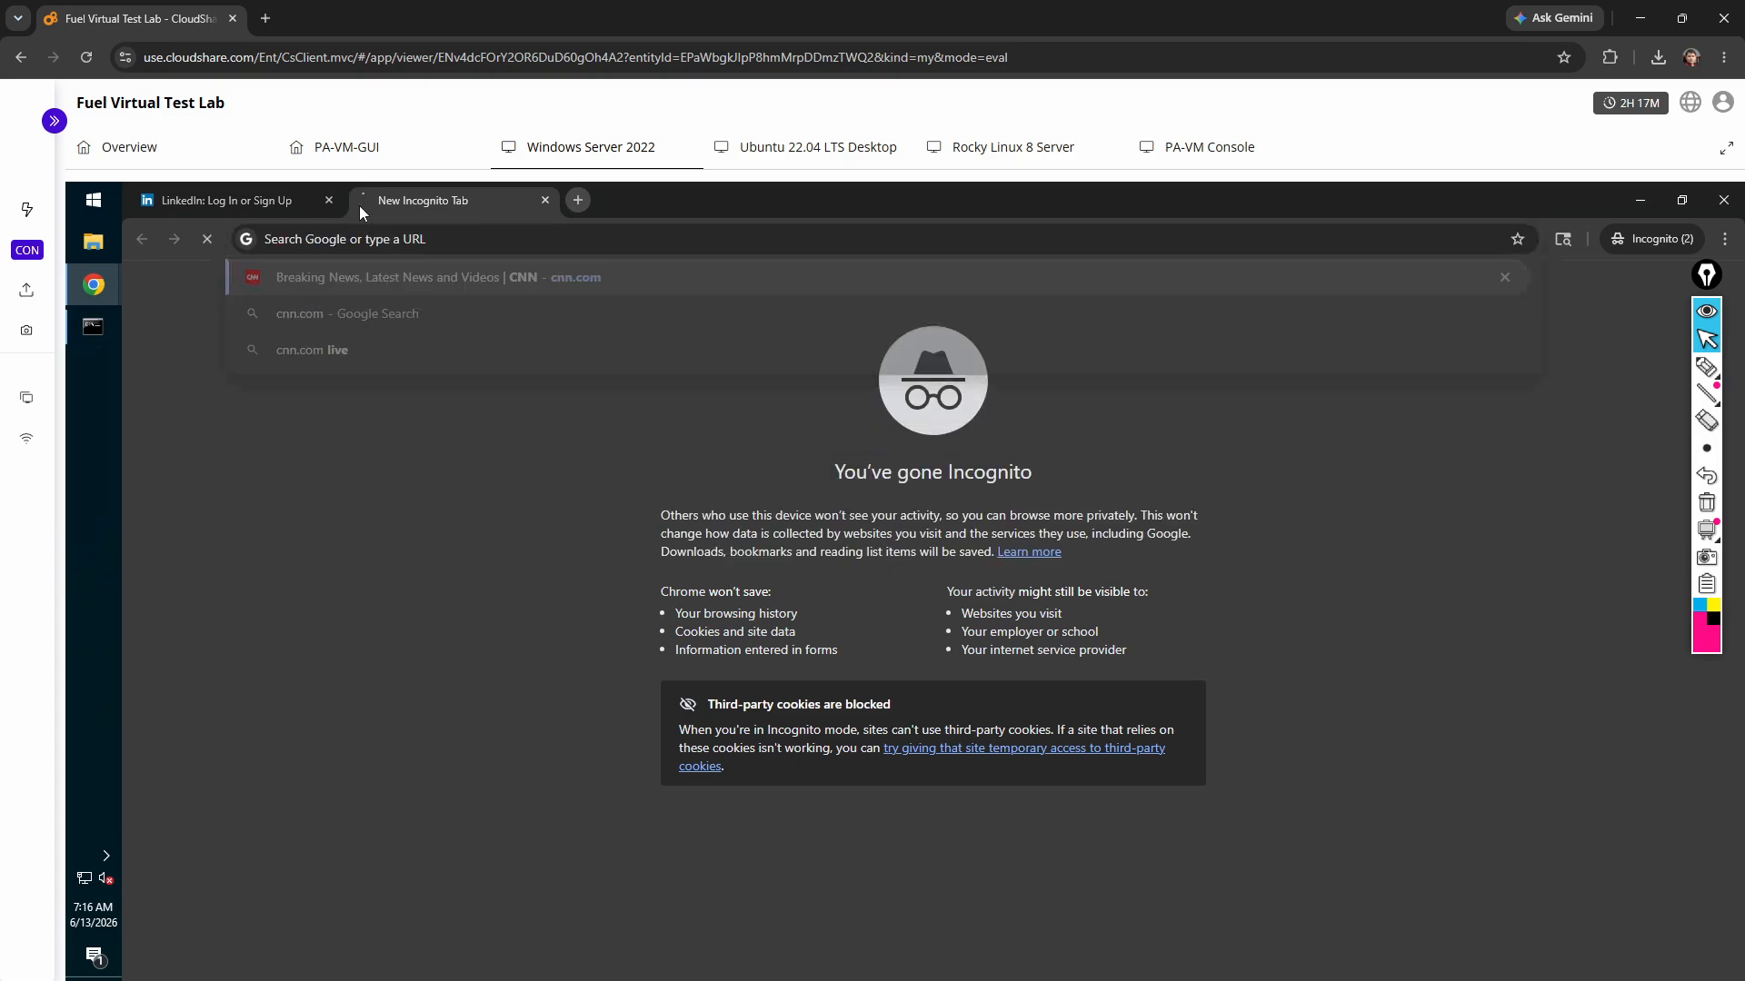
{"action": "key", "text": "Return"}
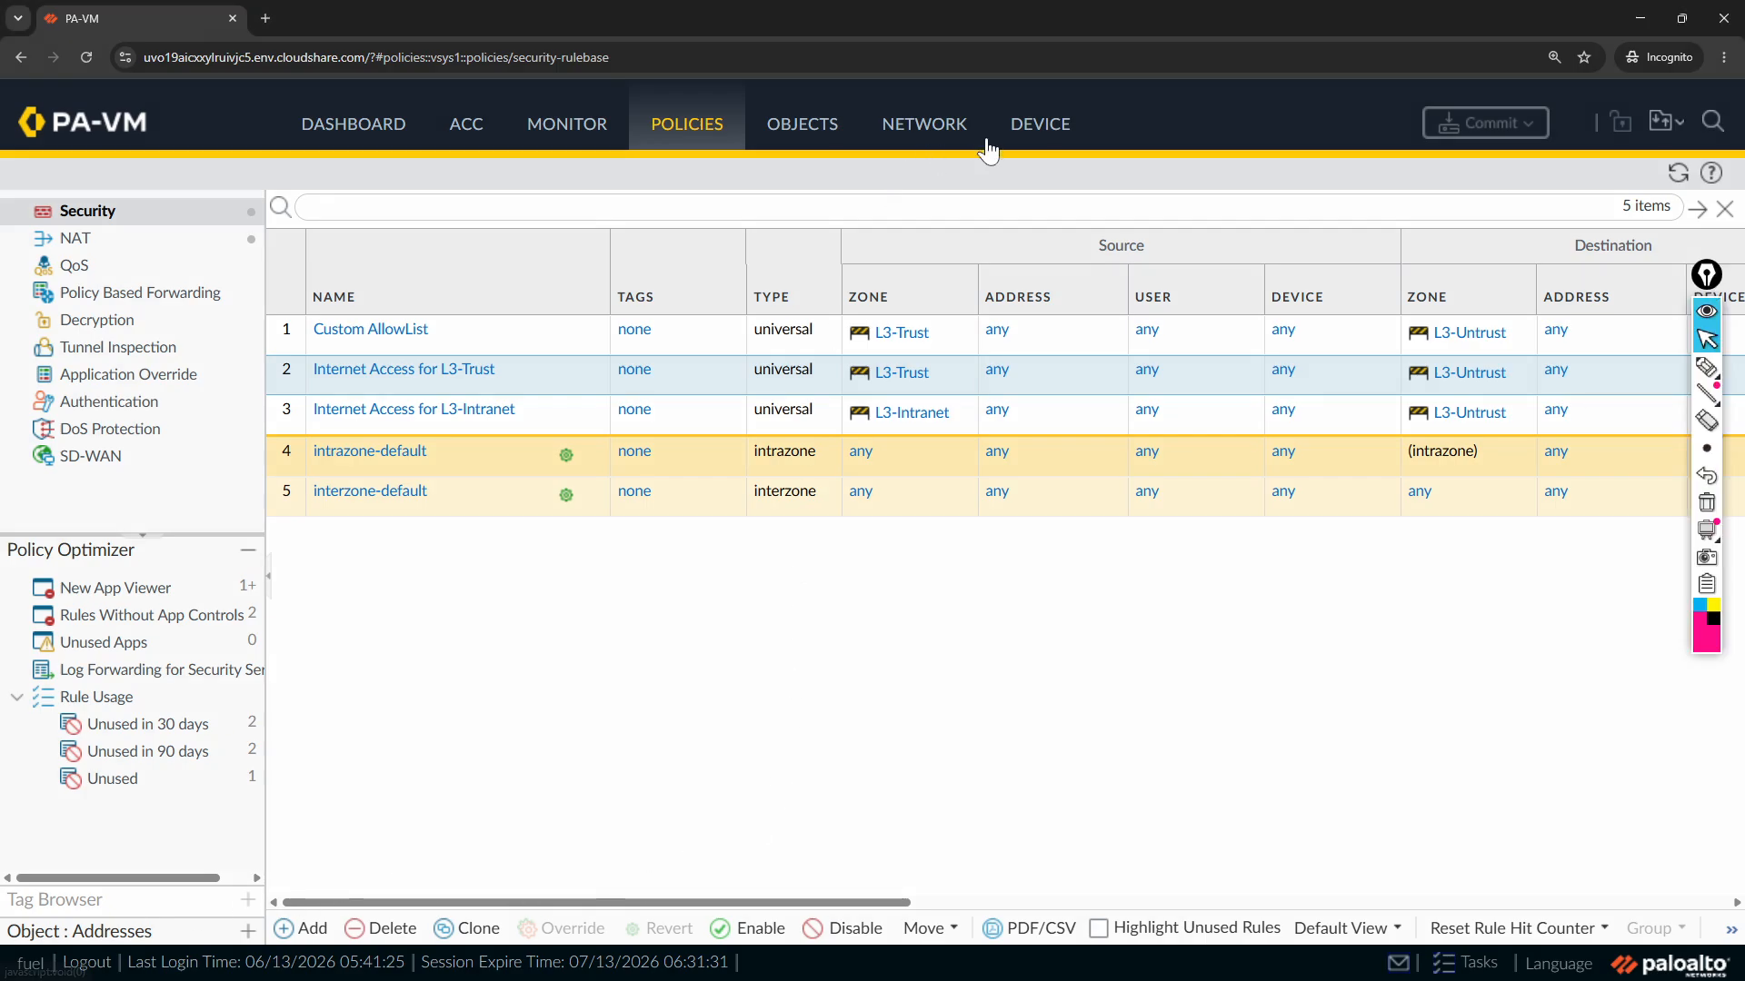
In the PA-VM firewall interface, add cnn.com to the sites of the Custom Allow List URL category and save it
{"action": "left_click", "coordinate": [799, 123]}
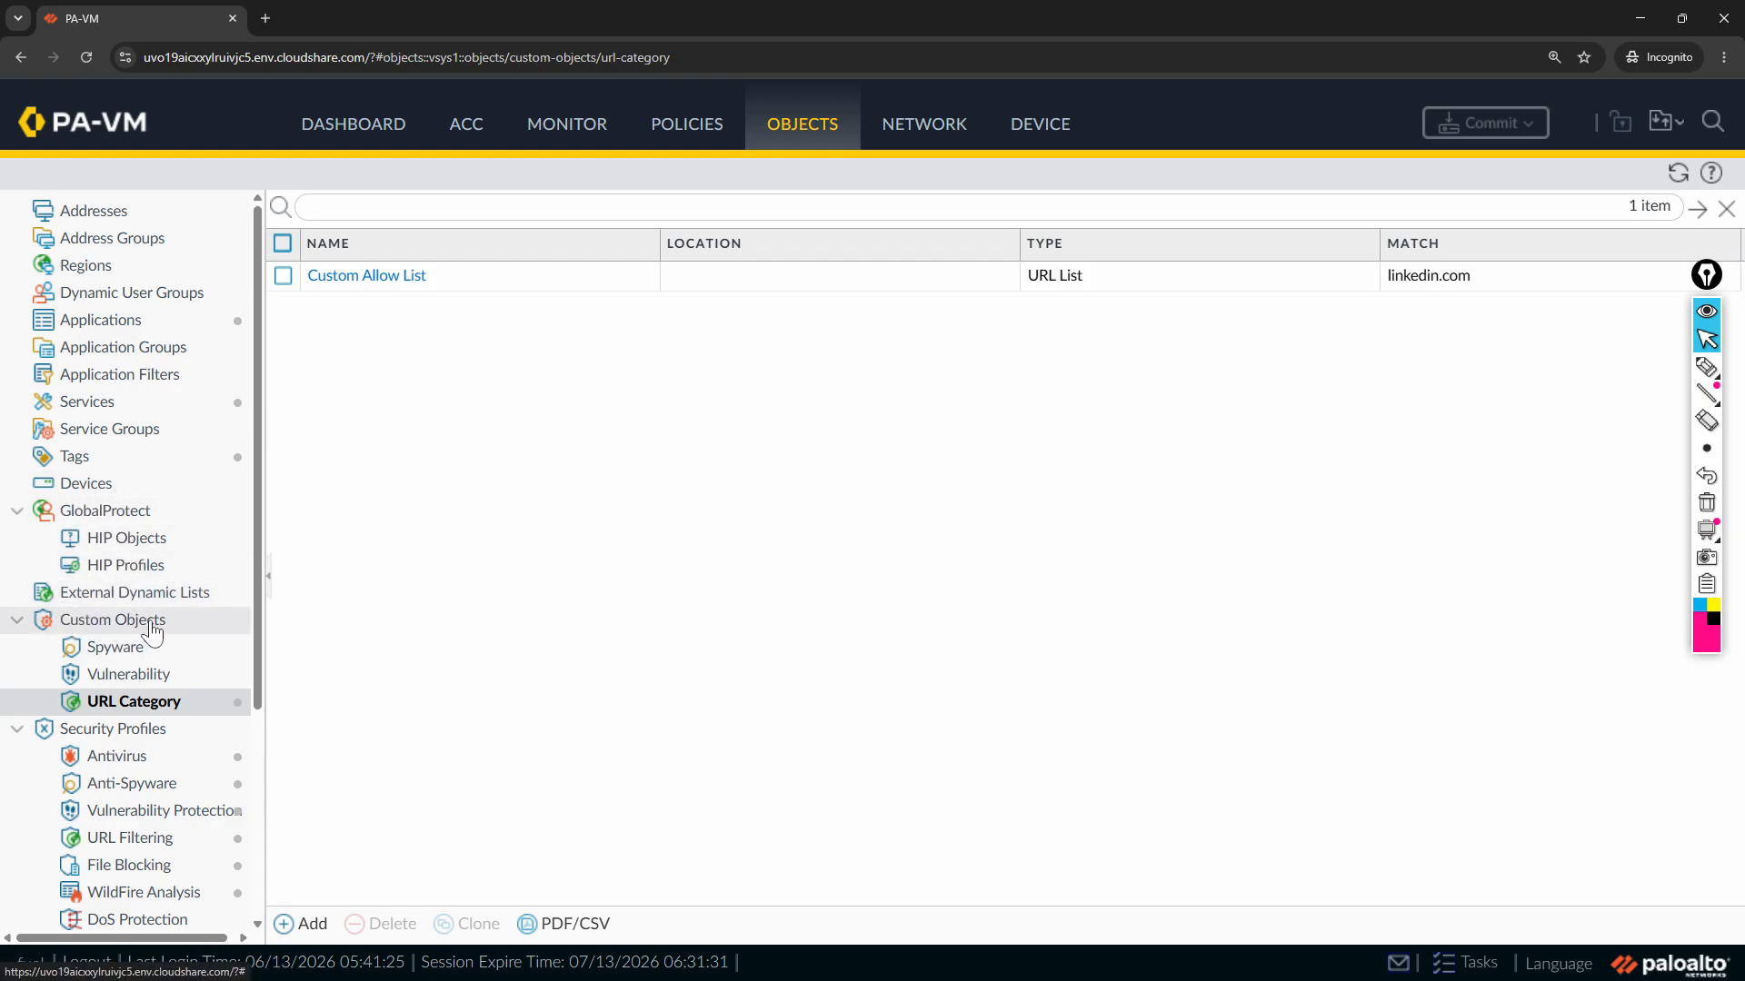
{"action": "left_click", "coordinate": [137, 704]}
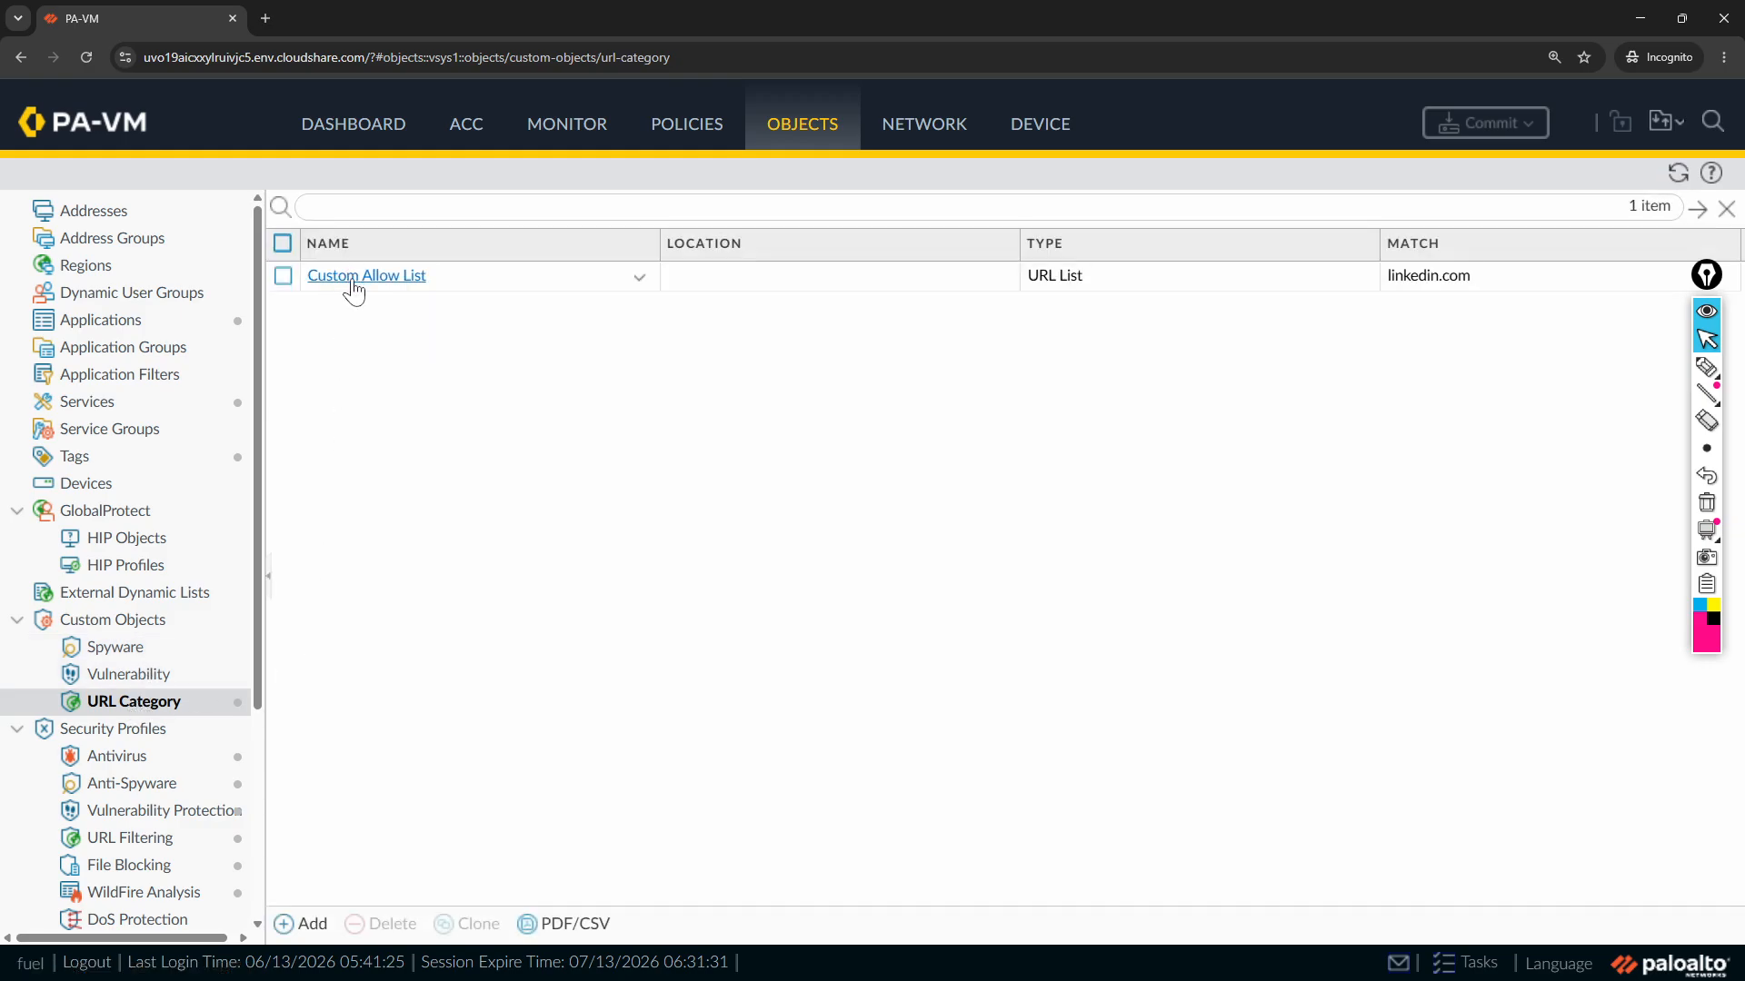
{"action": "left_click", "coordinate": [353, 276]}
{"action": "left_click", "coordinate": [1086, 634]}
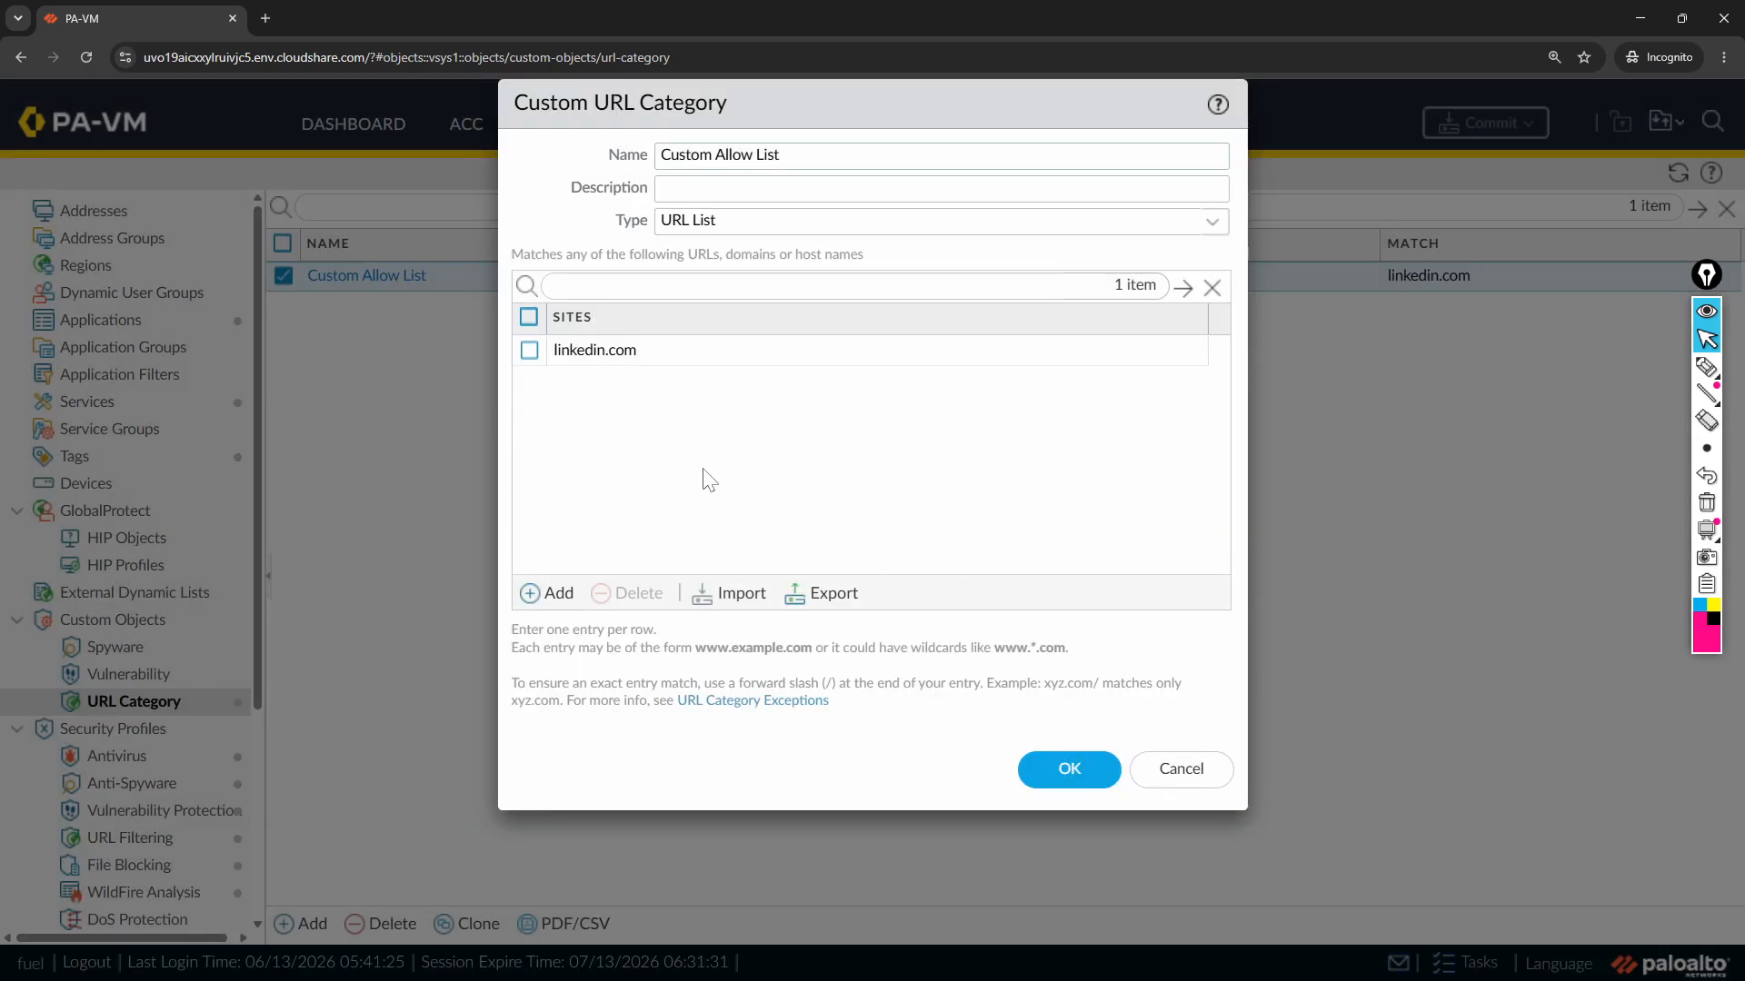
{"action": "left_click", "coordinate": [553, 596]}
{"action": "type", "text": "cnn.com"}
{"action": "left_click", "coordinate": [666, 525]}
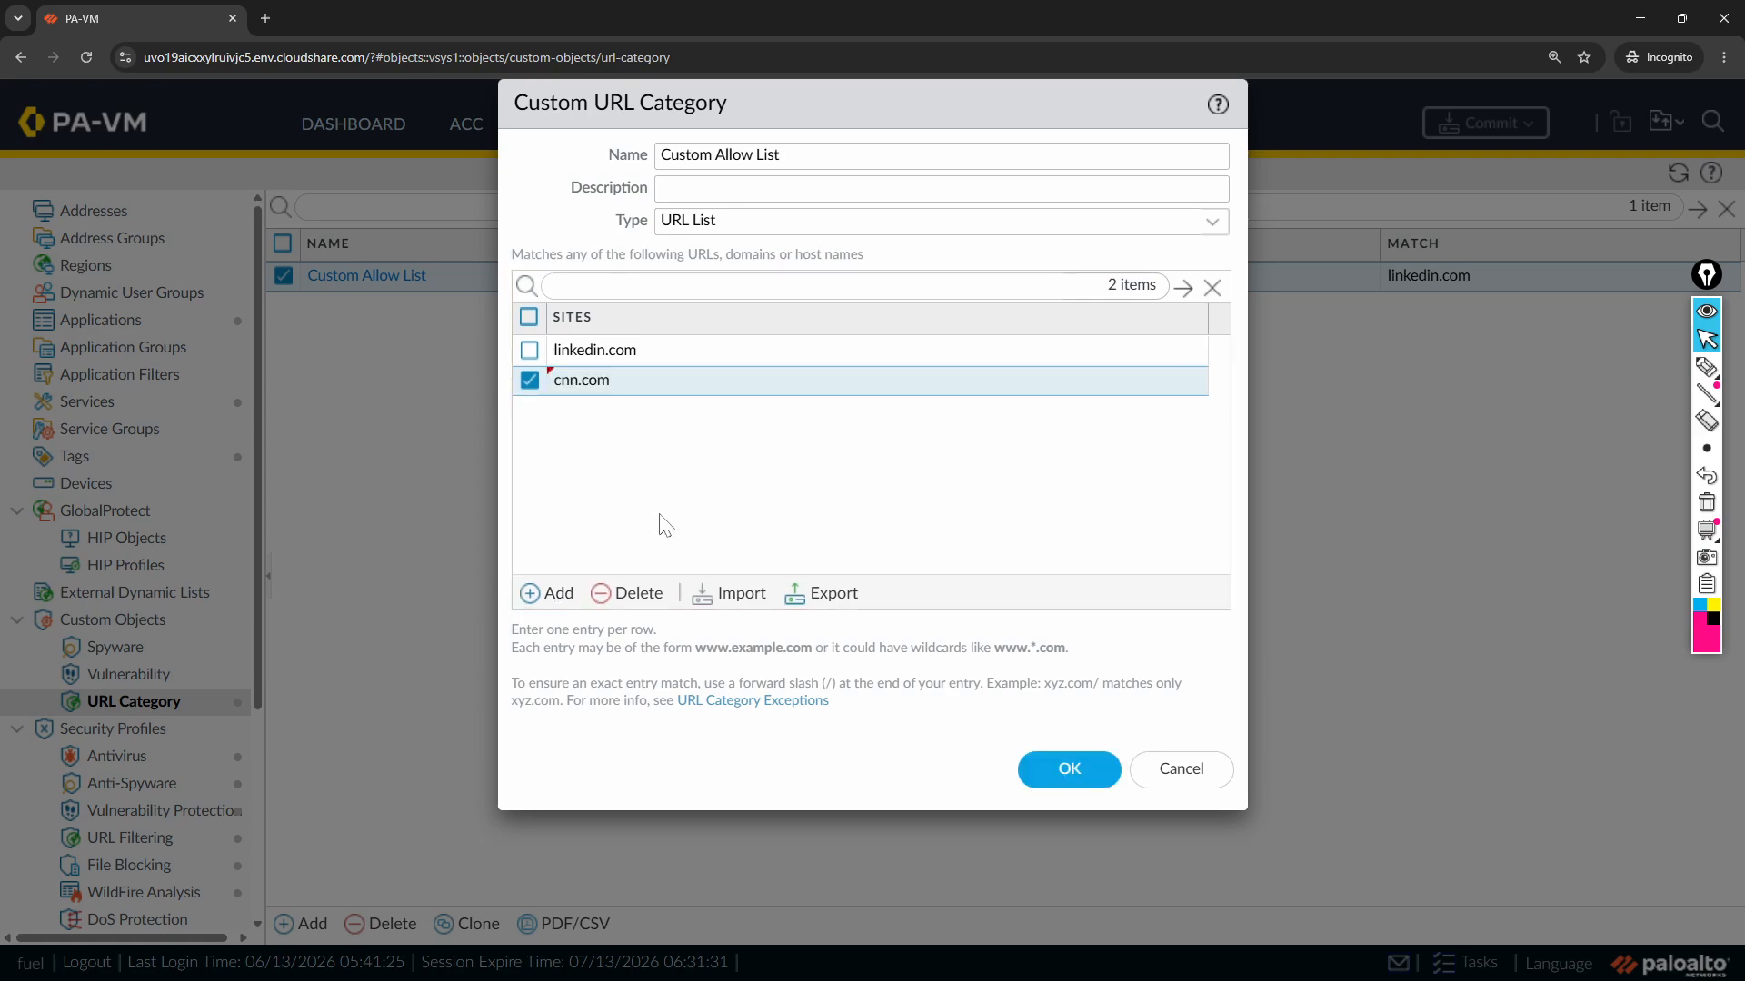
{"action": "left_click", "coordinate": [1072, 770]}
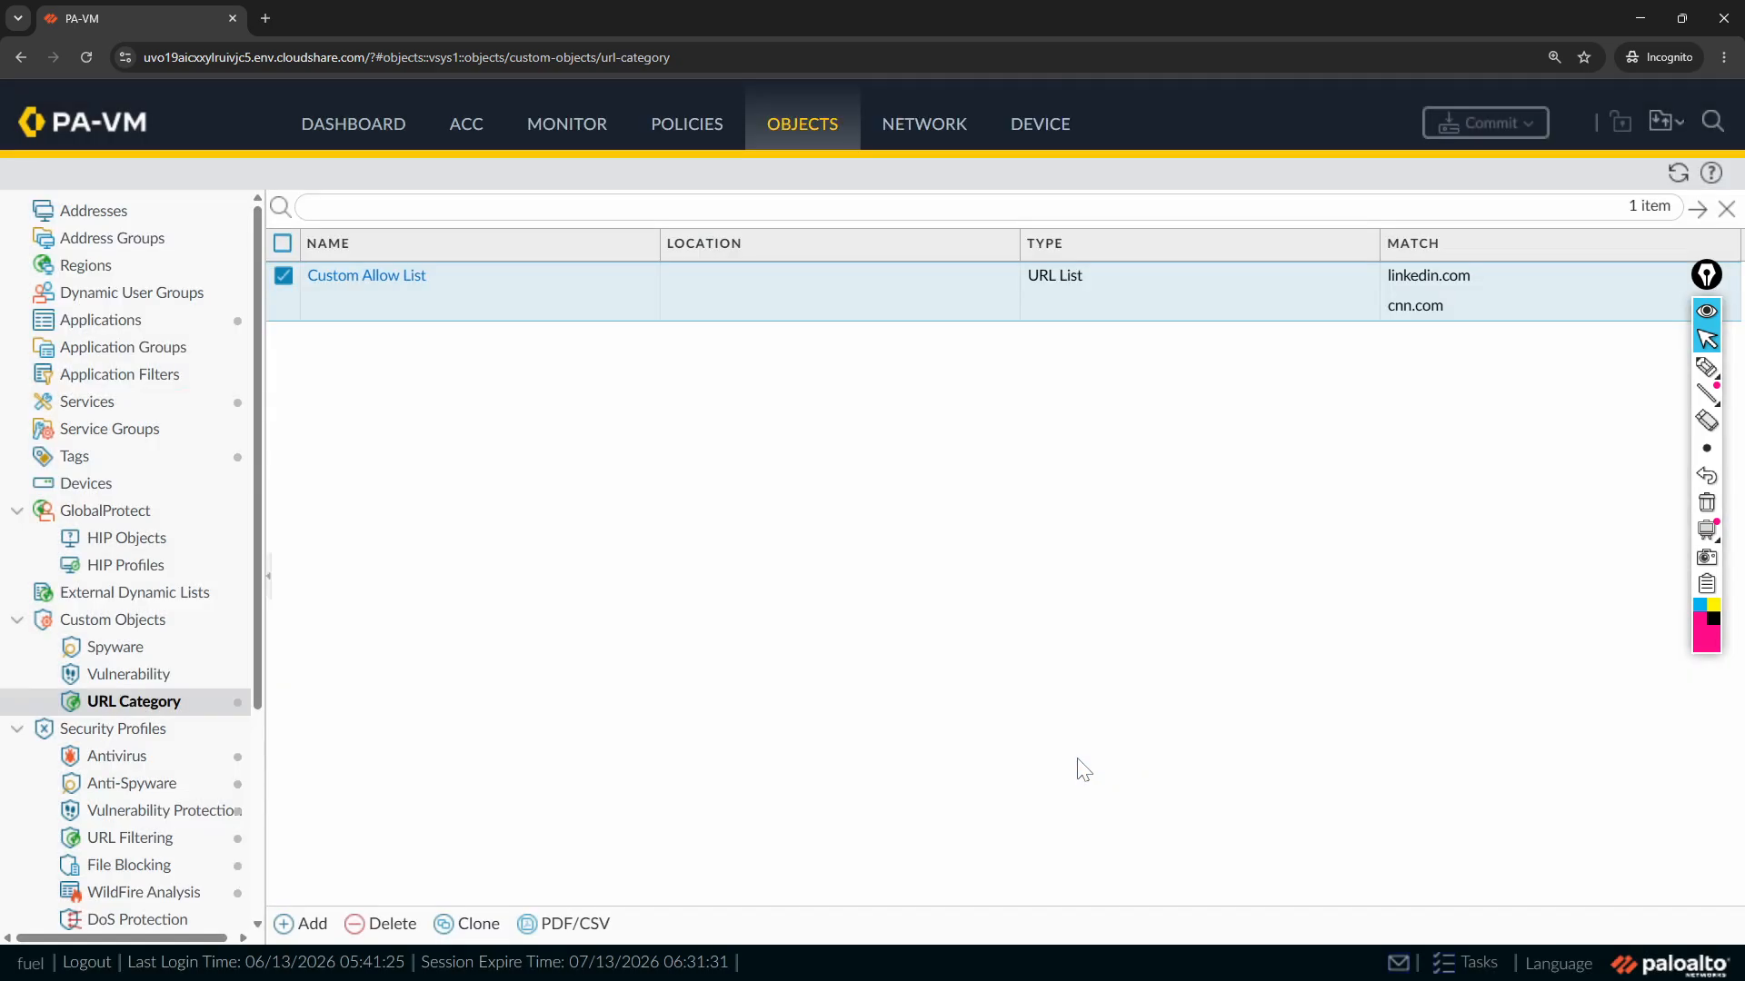
Commit the updated Custom Allow List URL category and close the commit status once it completes
{"action": "left_click", "coordinate": [1469, 132]}
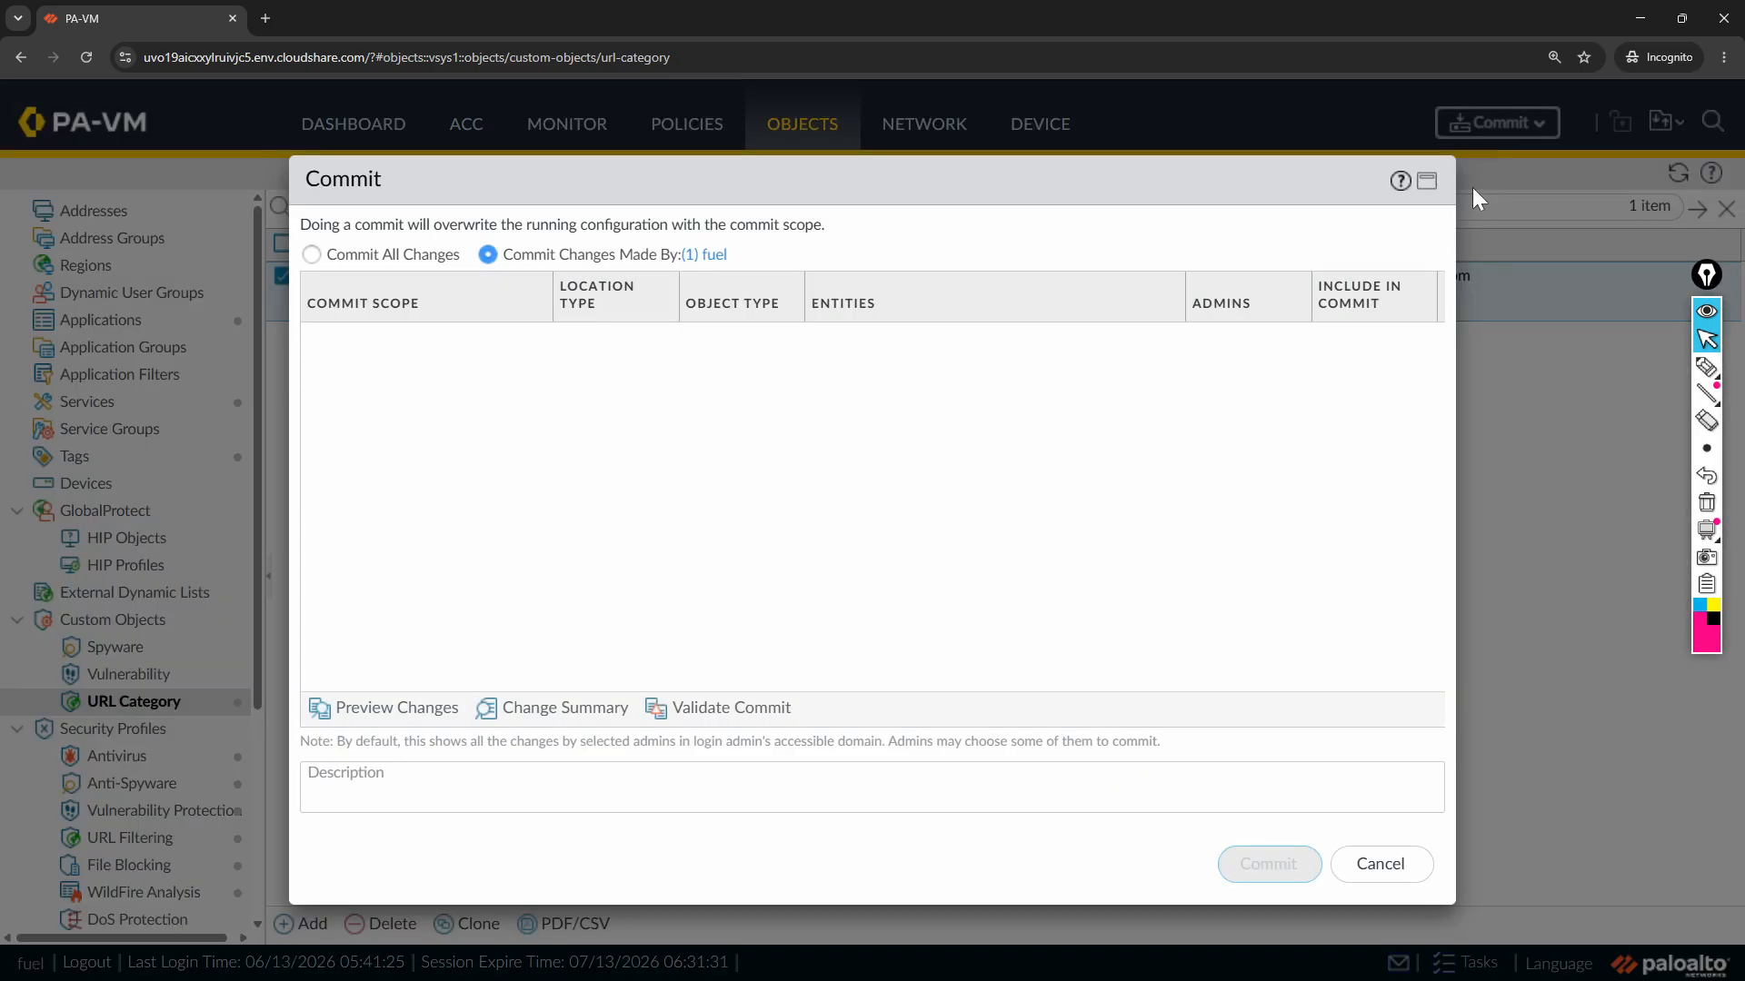
{"action": "left_click", "coordinate": [1277, 874]}
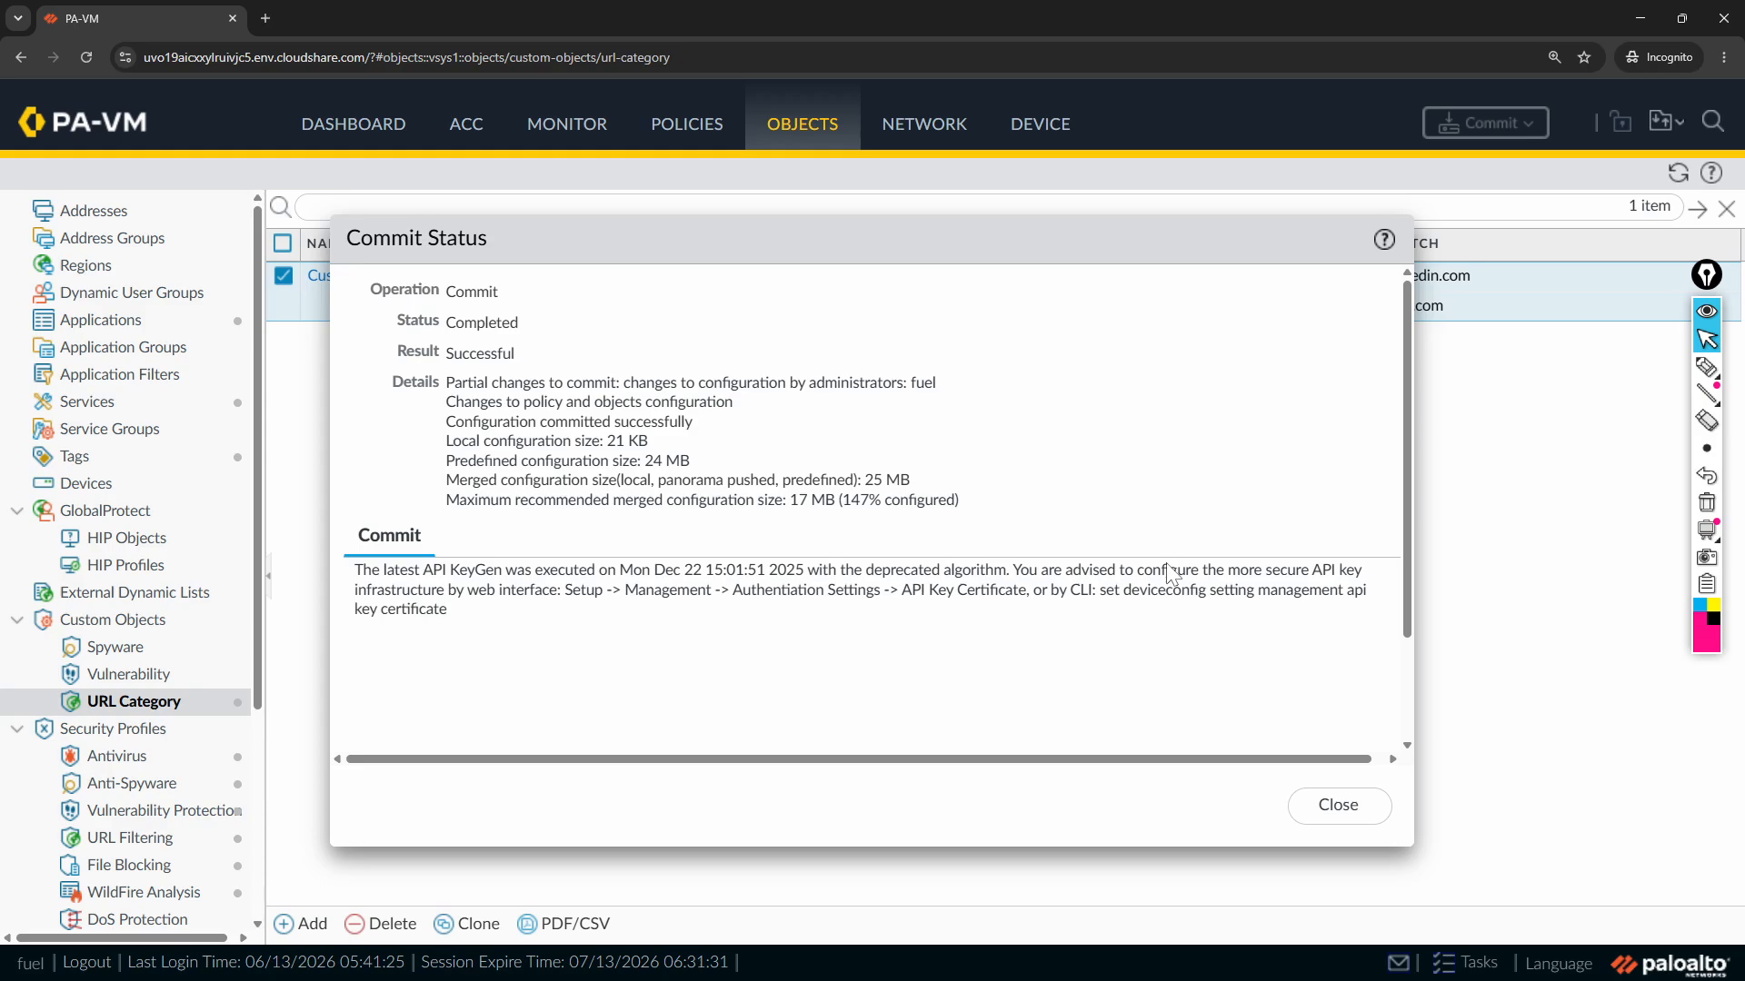
{"action": "left_click", "coordinate": [1348, 808]}
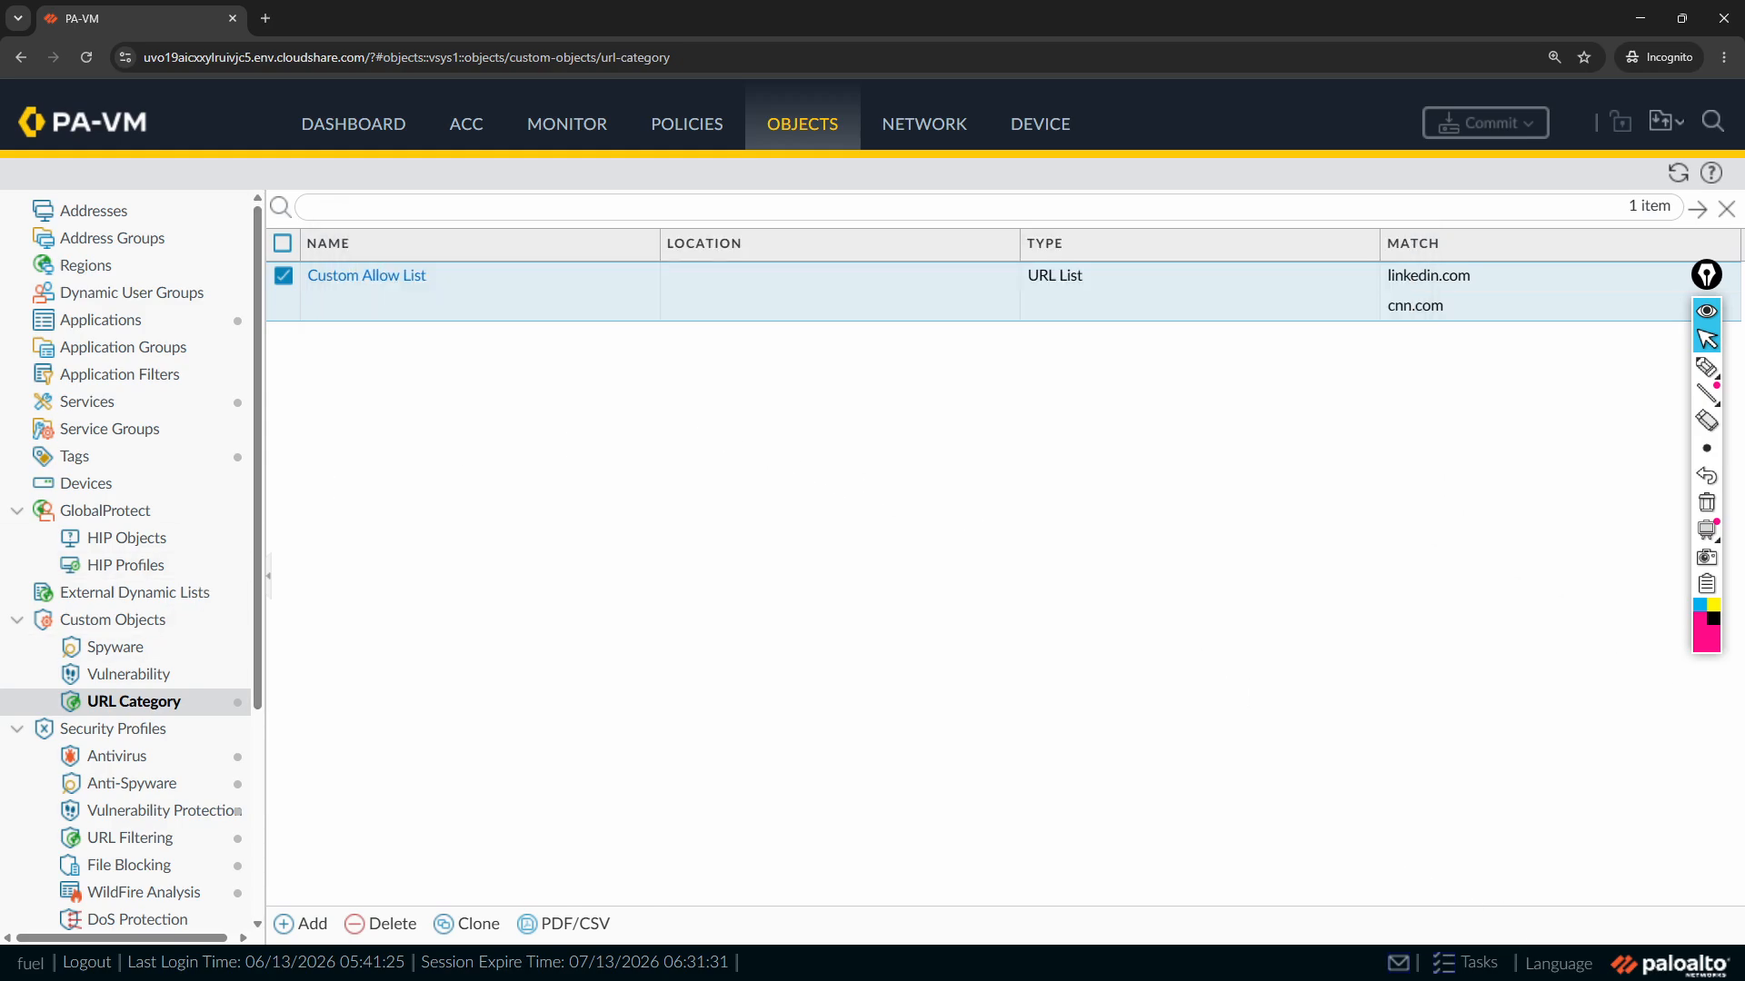
Switch to the Windows Server 2022 lab browser and load cnn.com in a new incognito window
{"action": "key", "text": "alt+Tab"}
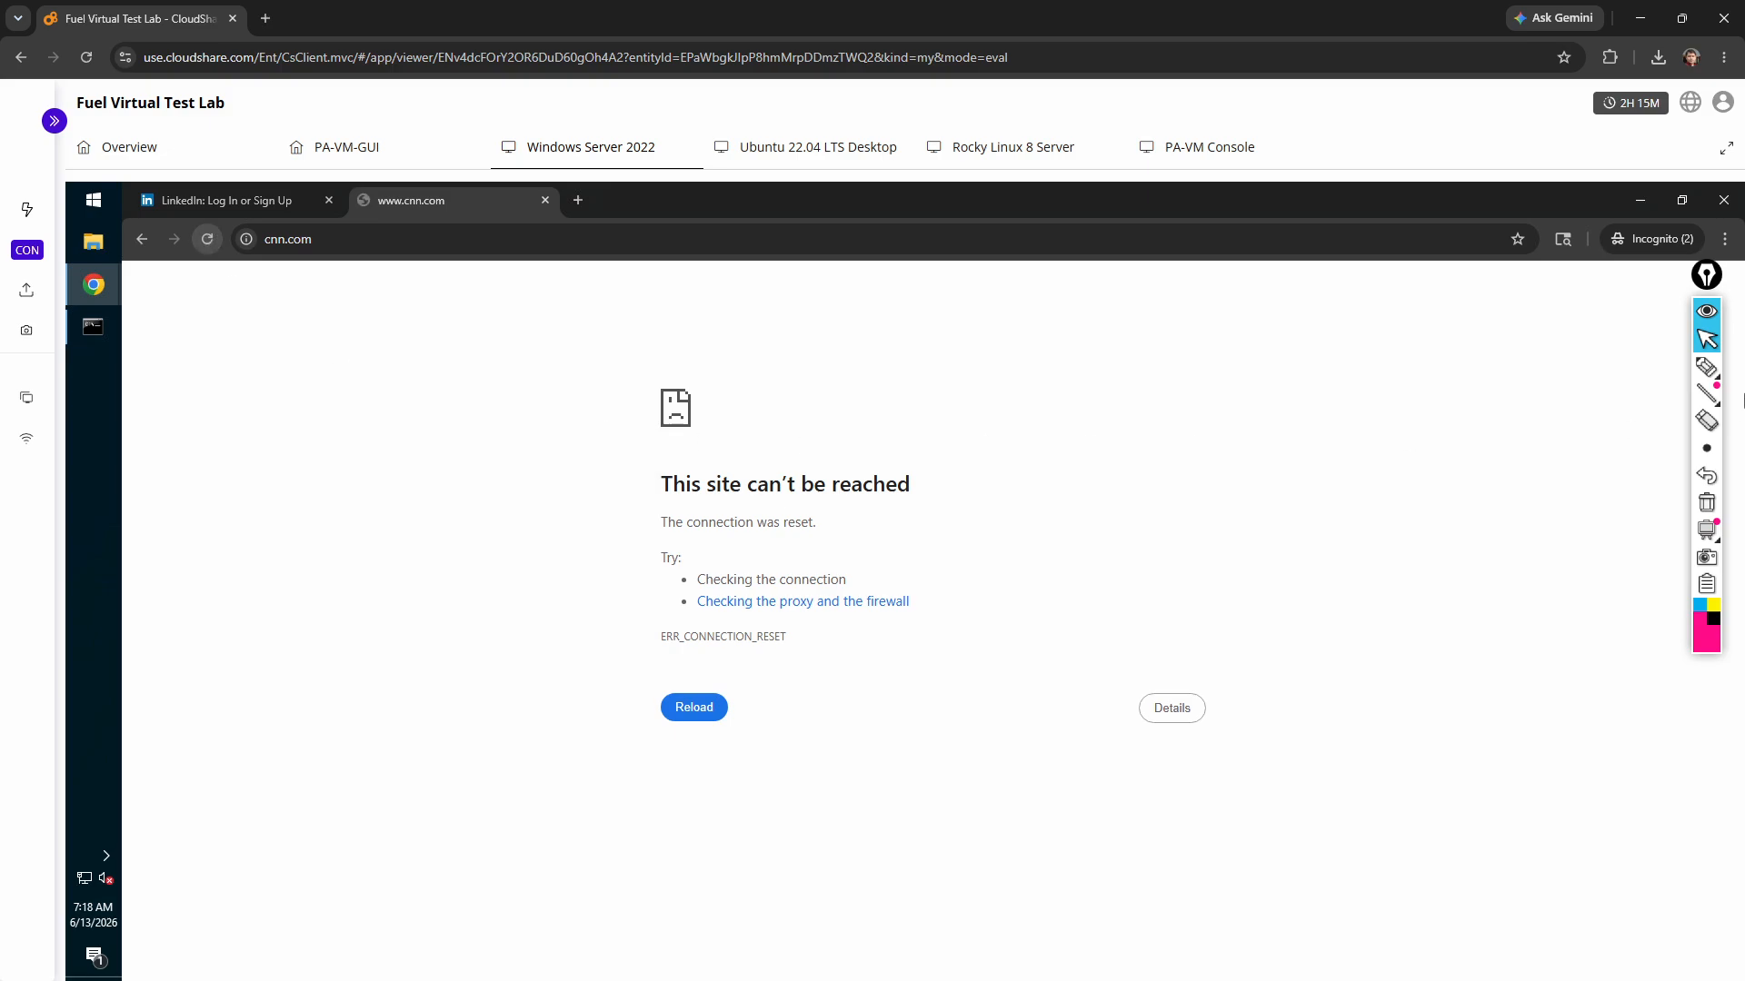
{"action": "left_click", "coordinate": [1724, 239]}
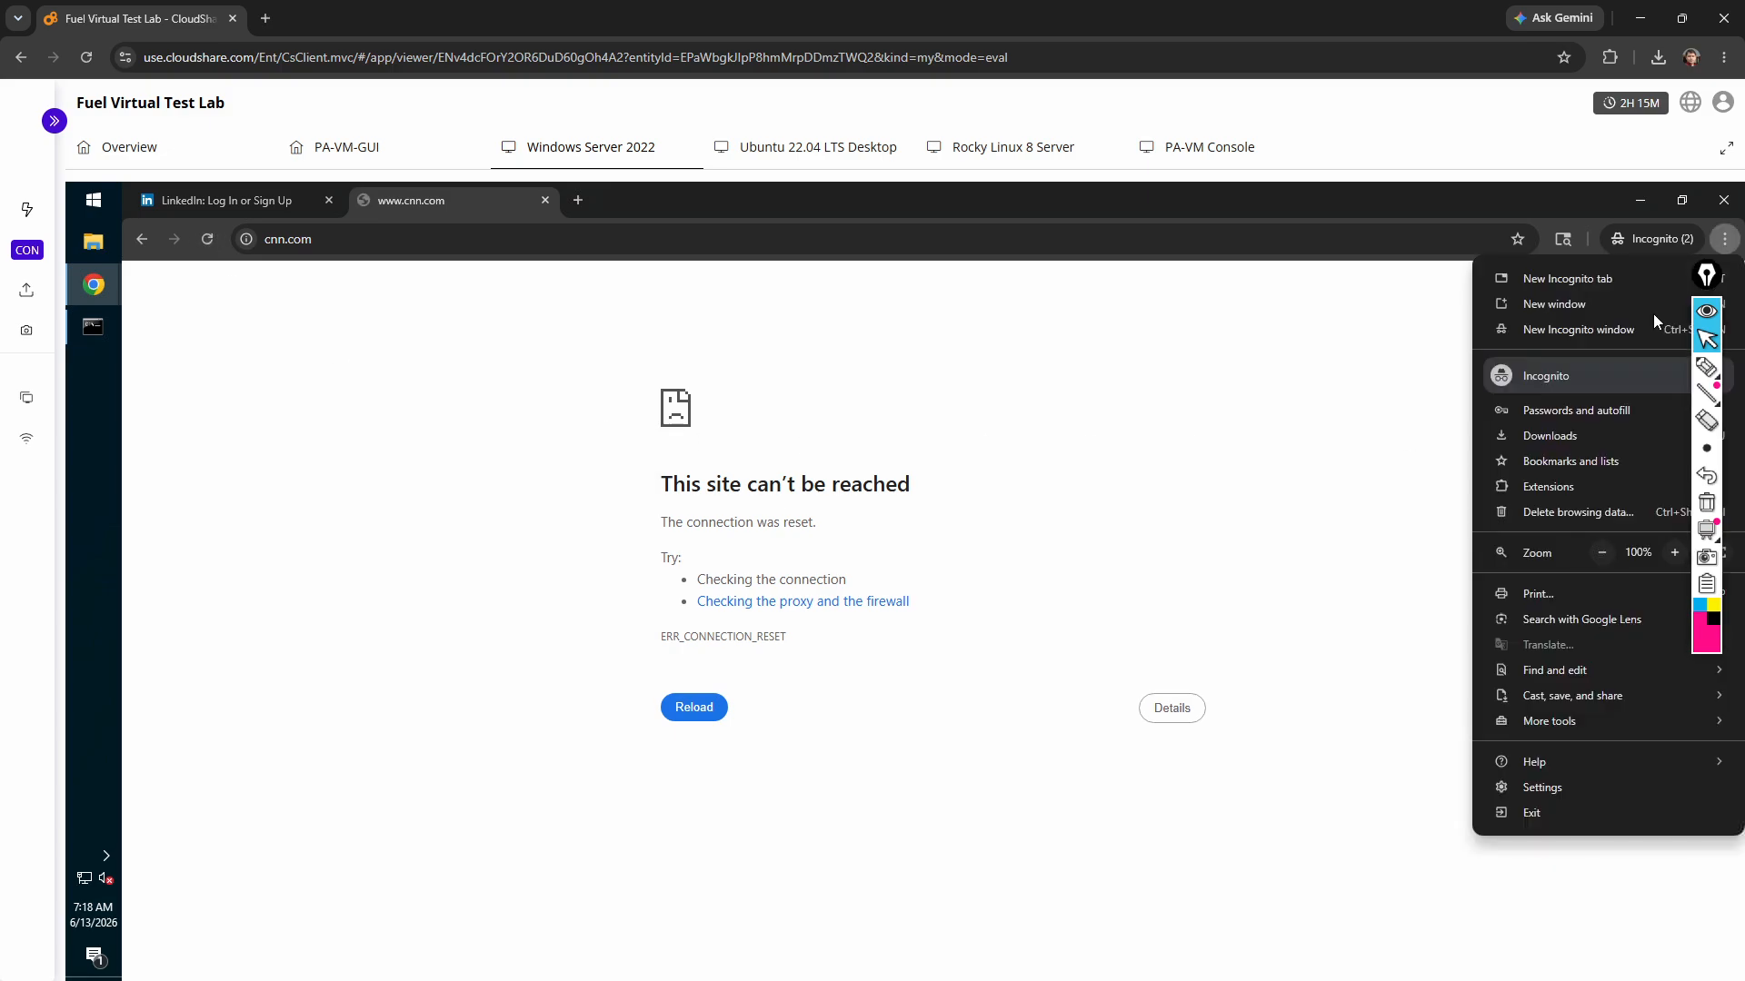
{"action": "left_click", "coordinate": [1576, 330]}
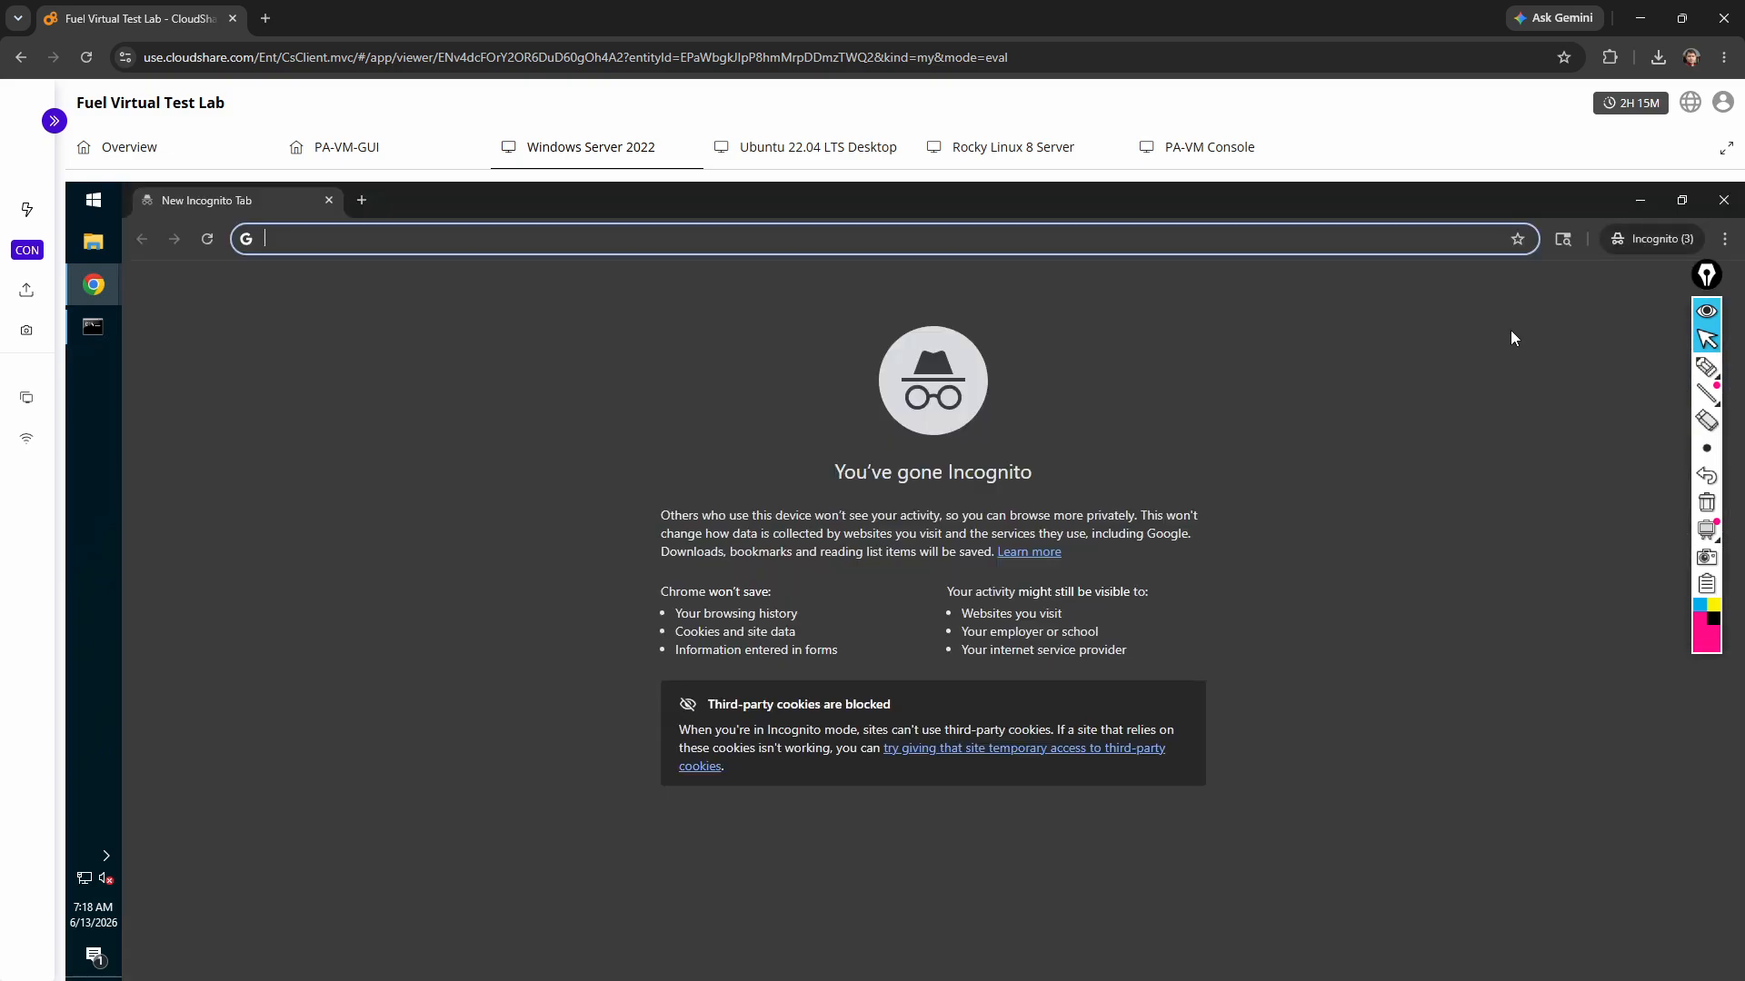
{"action": "type", "text": "cnn.com"}
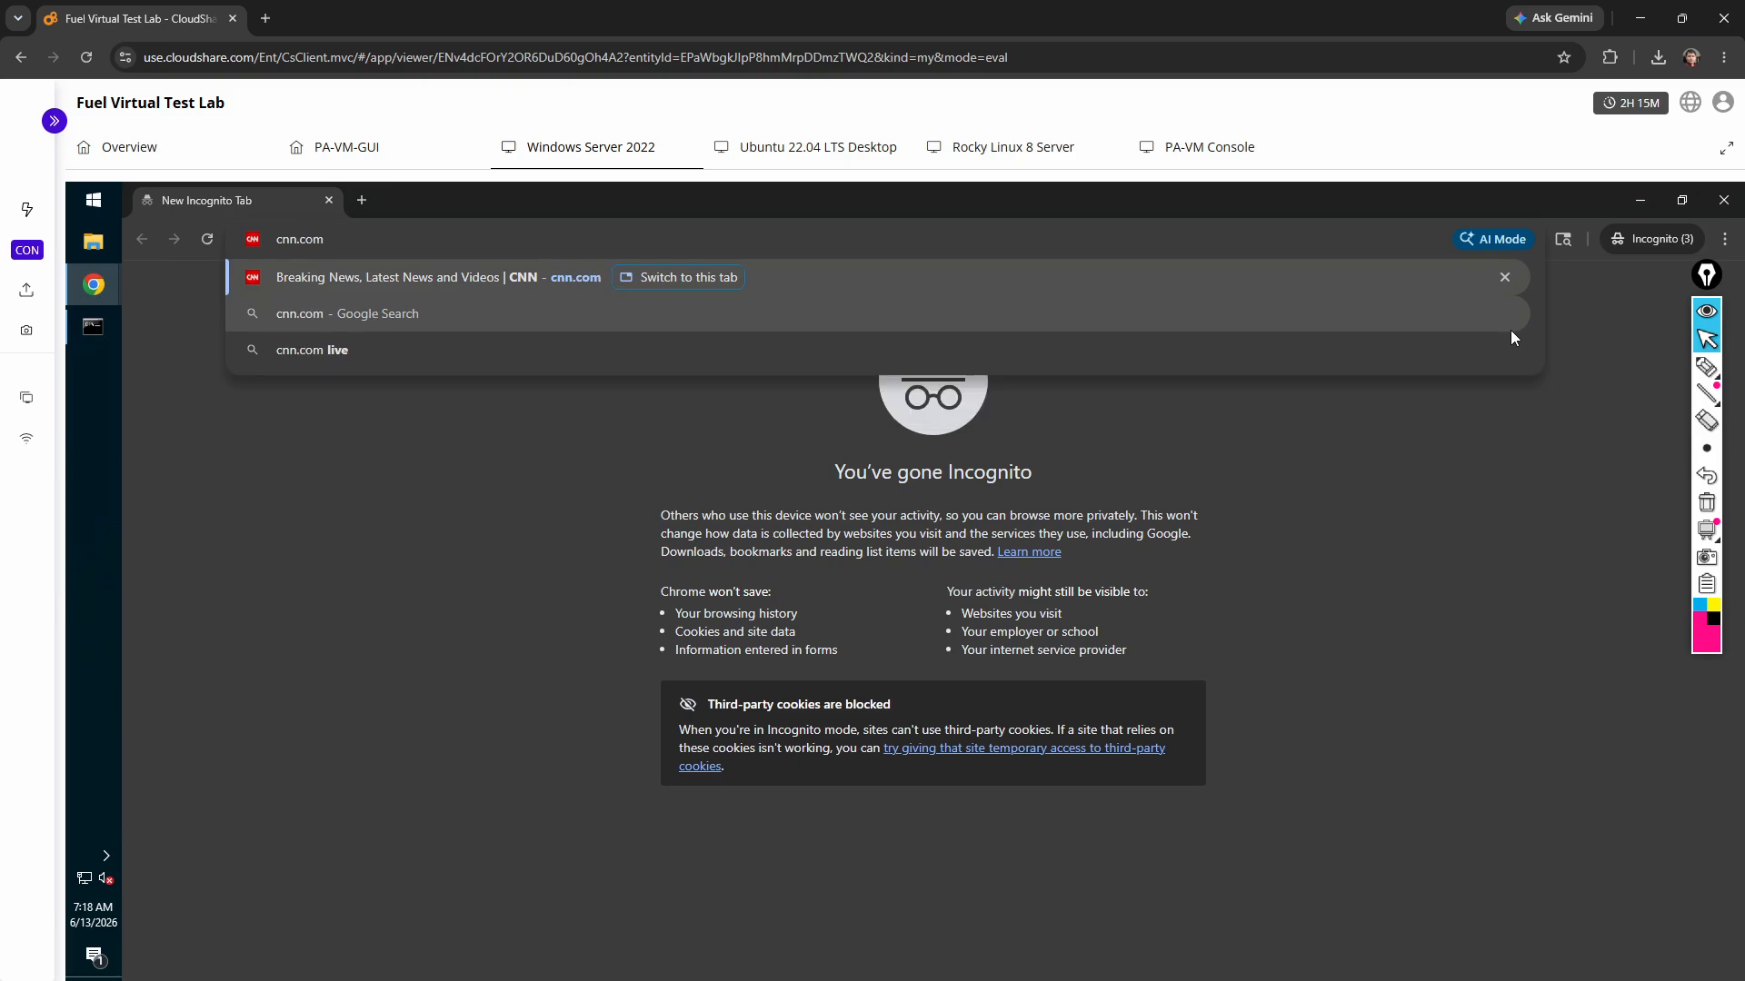
{"action": "key", "text": "Return"}
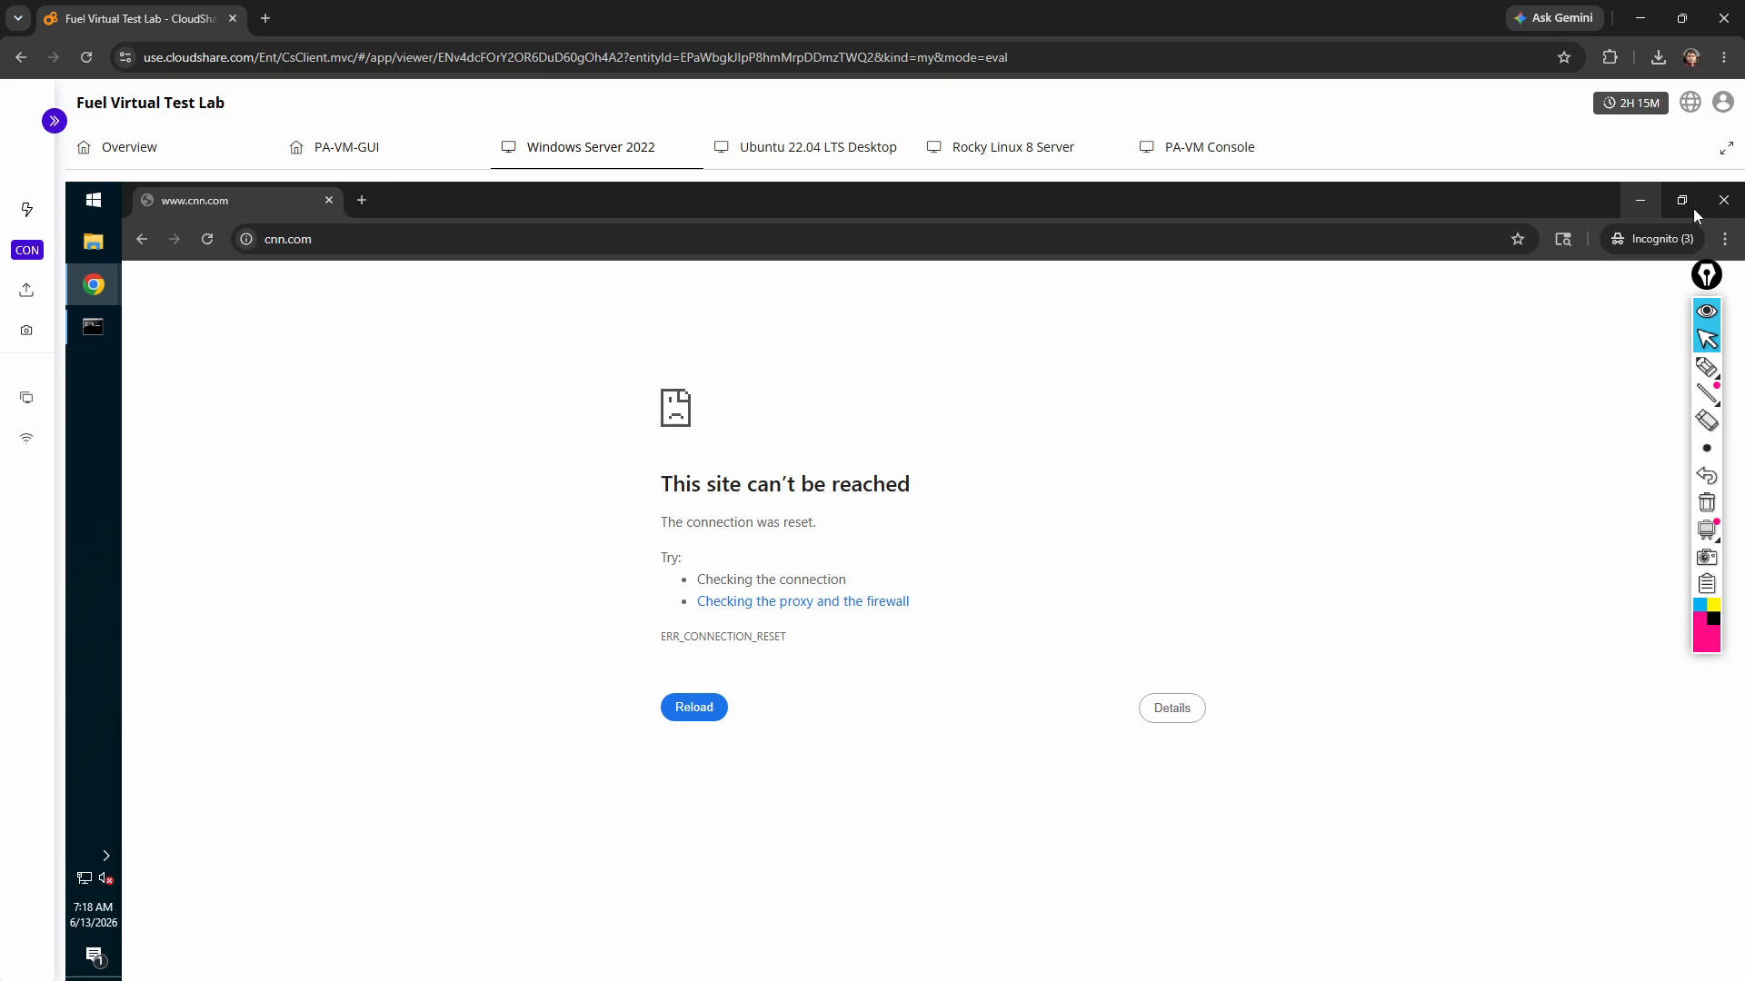
Close the newest incognito window and the old cnn.com tab, and retry cnn.com in a new tab beside LinkedIn
{"action": "left_click", "coordinate": [1726, 204]}
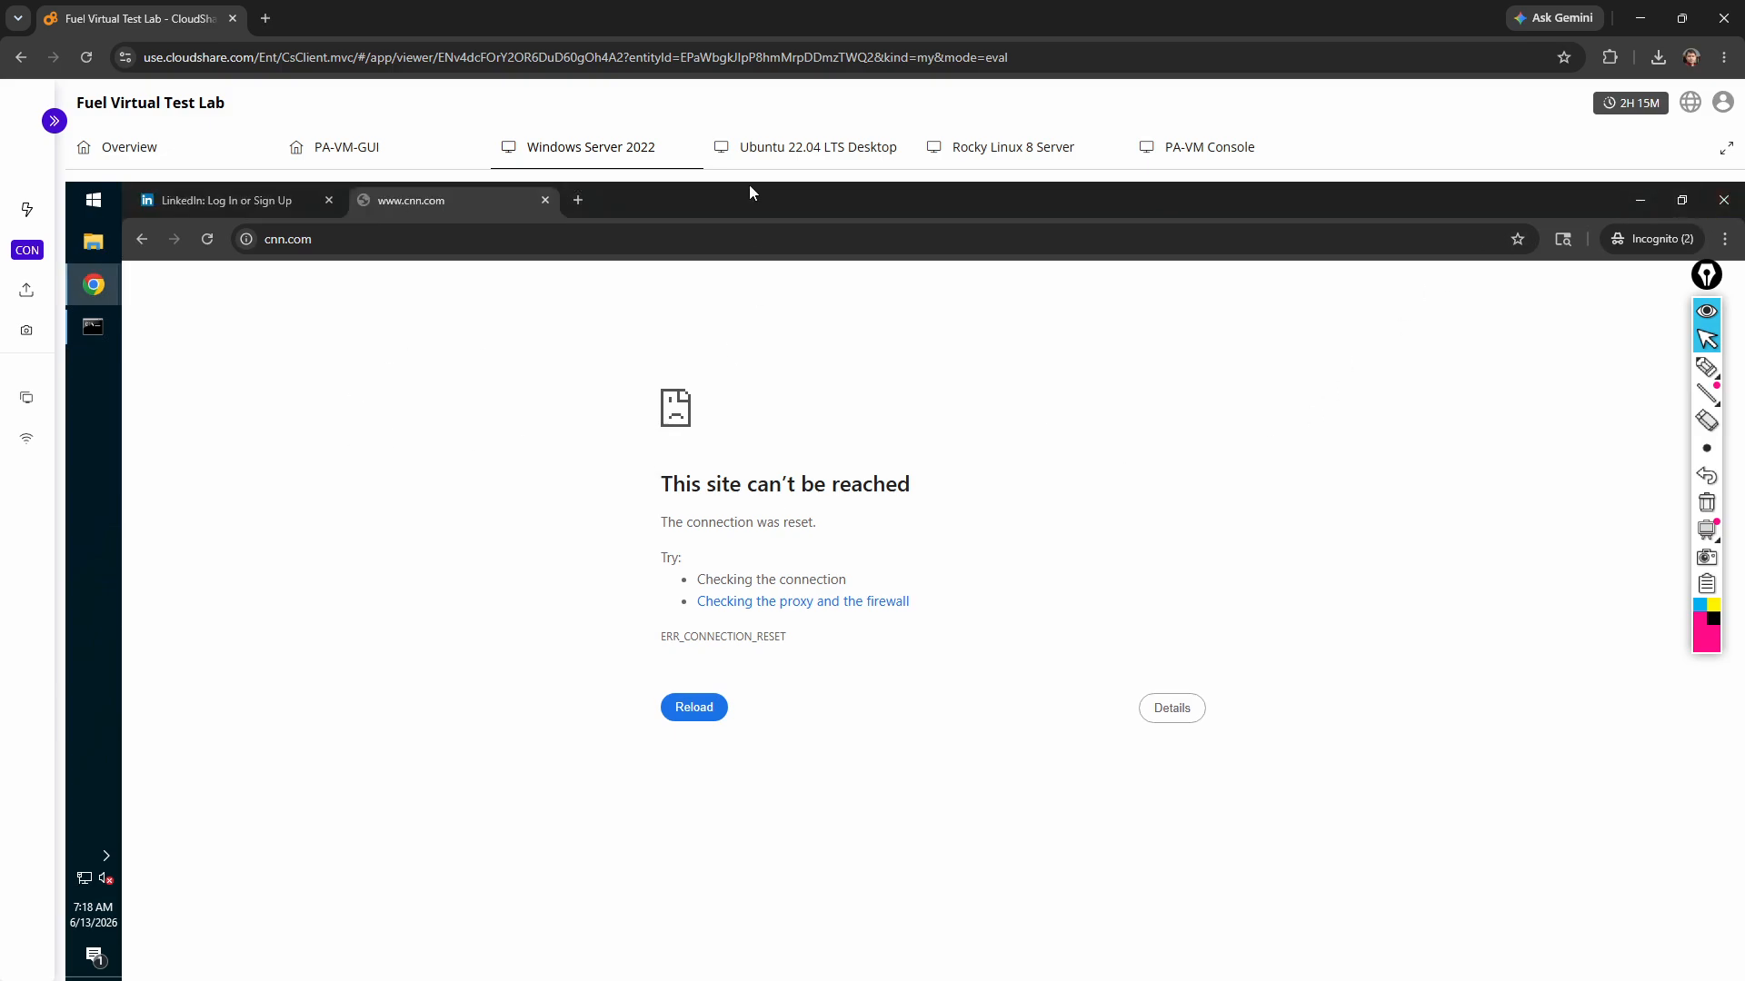
{"action": "left_click", "coordinate": [547, 196]}
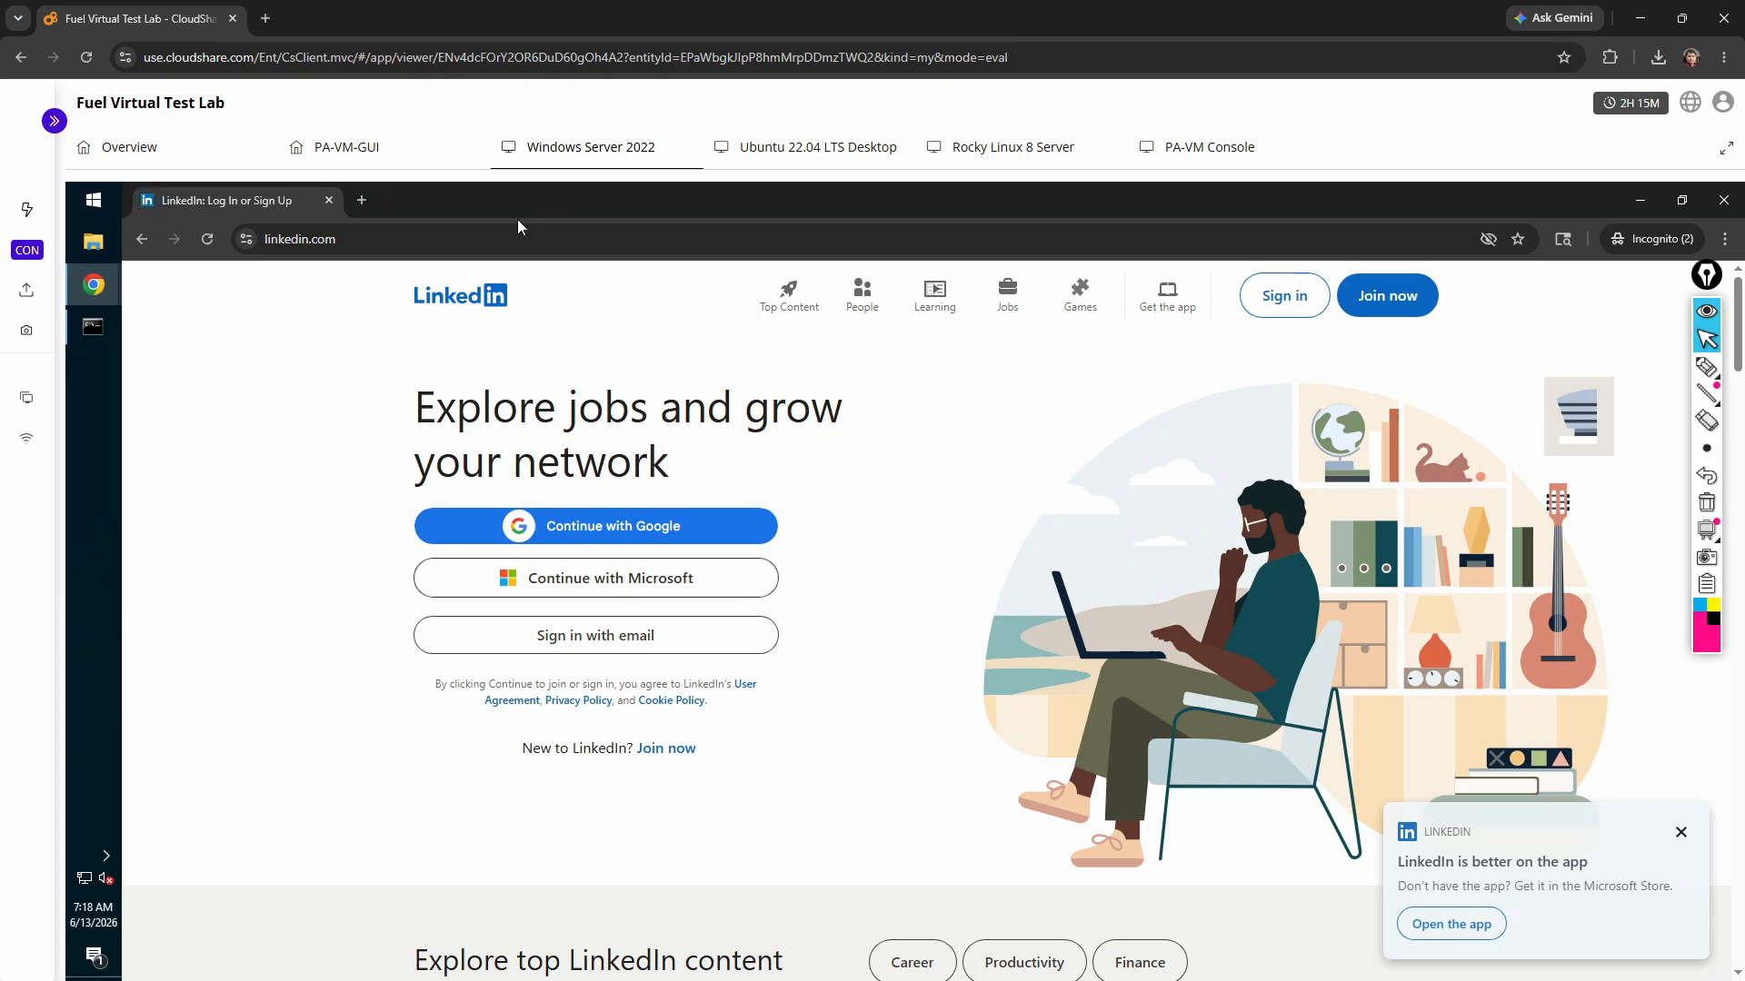
{"action": "left_click", "coordinate": [362, 201]}
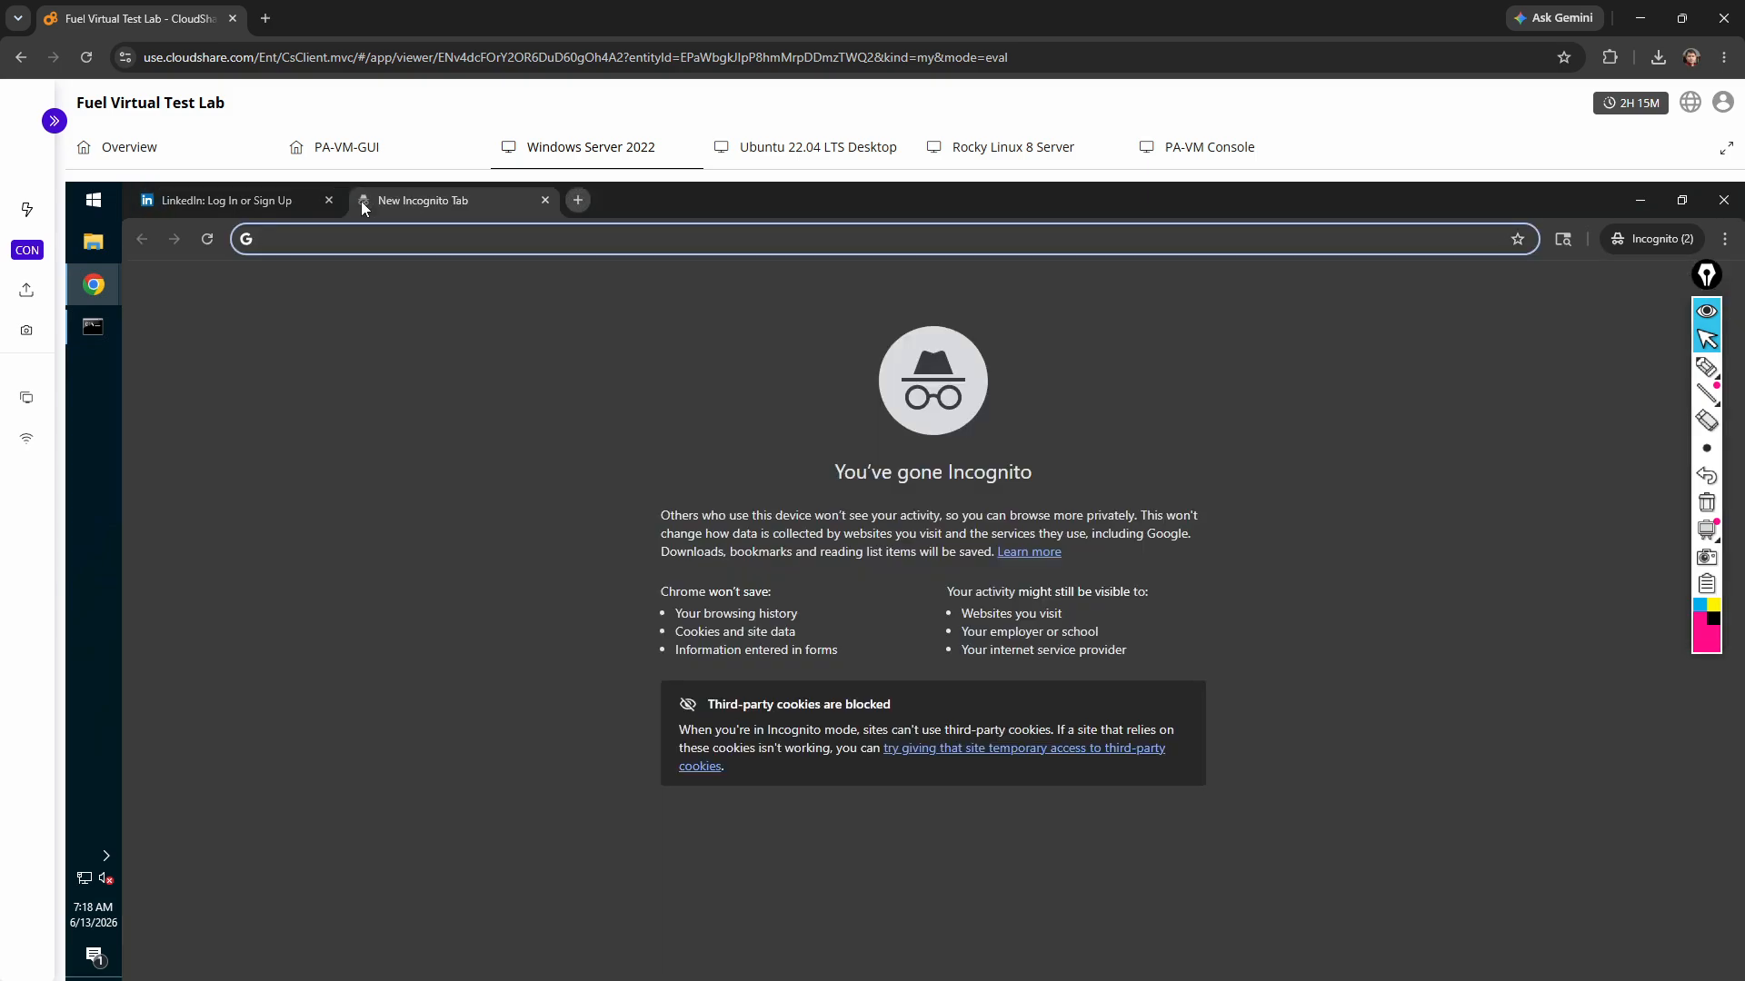
{"action": "type", "text": "cnn"}
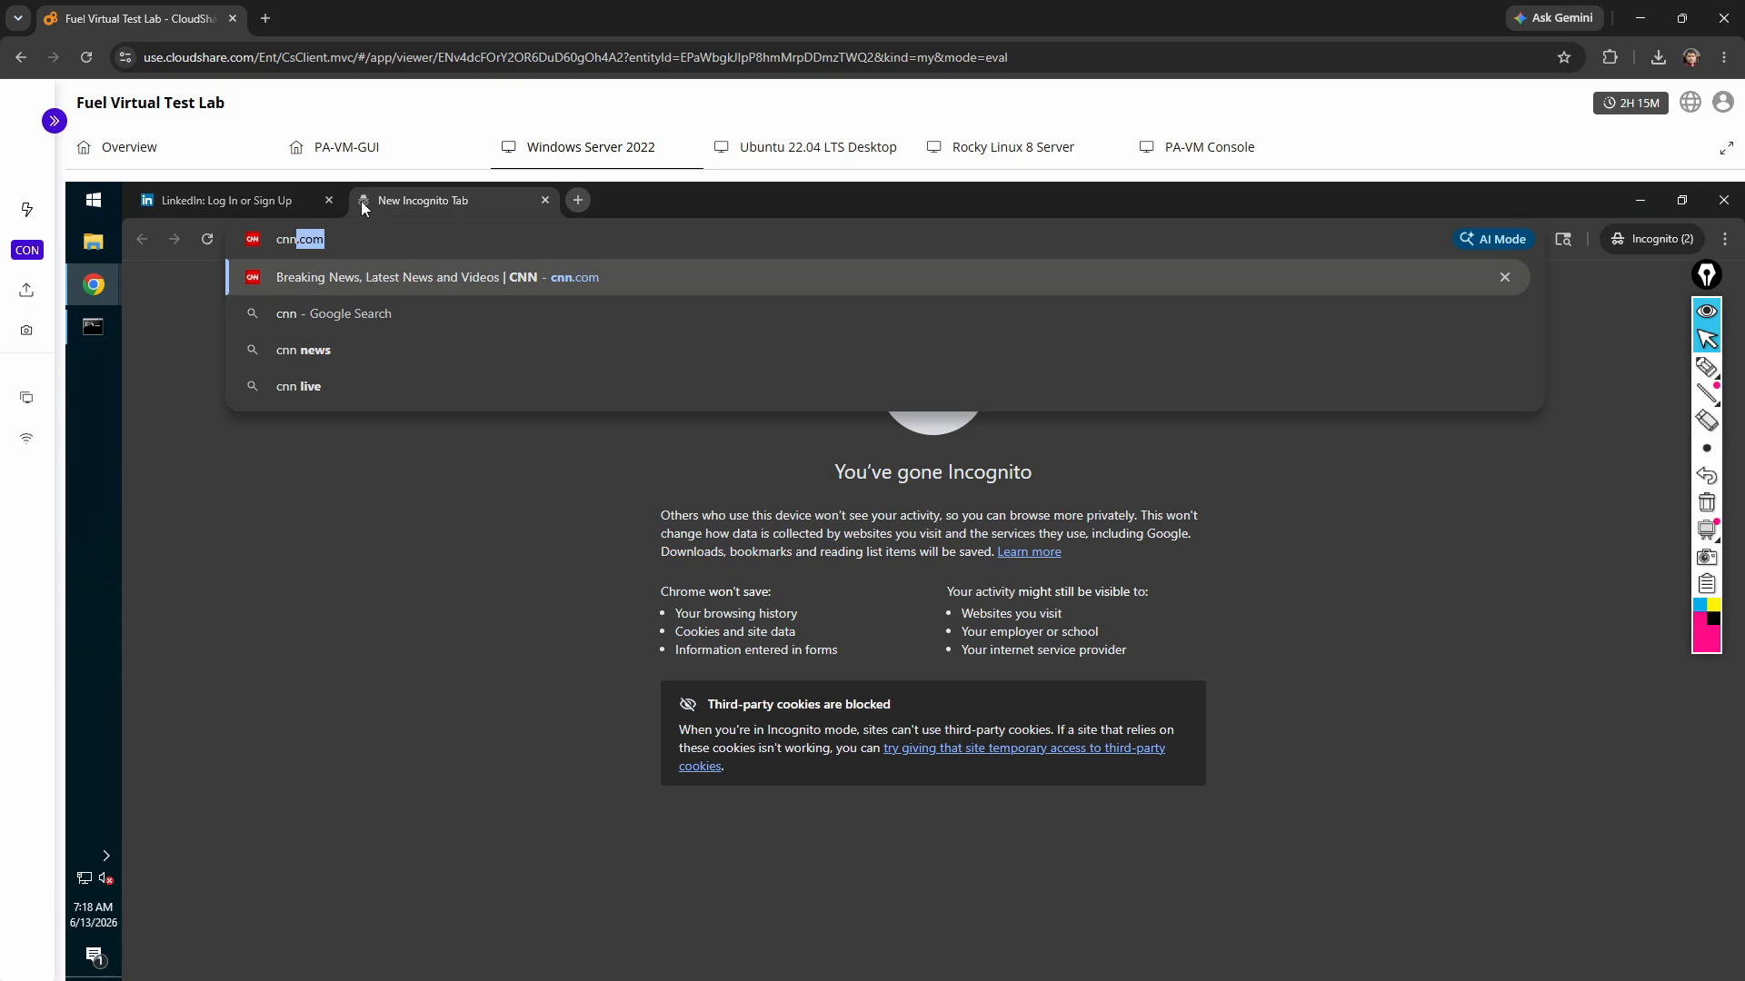
{"action": "key", "text": "Return"}
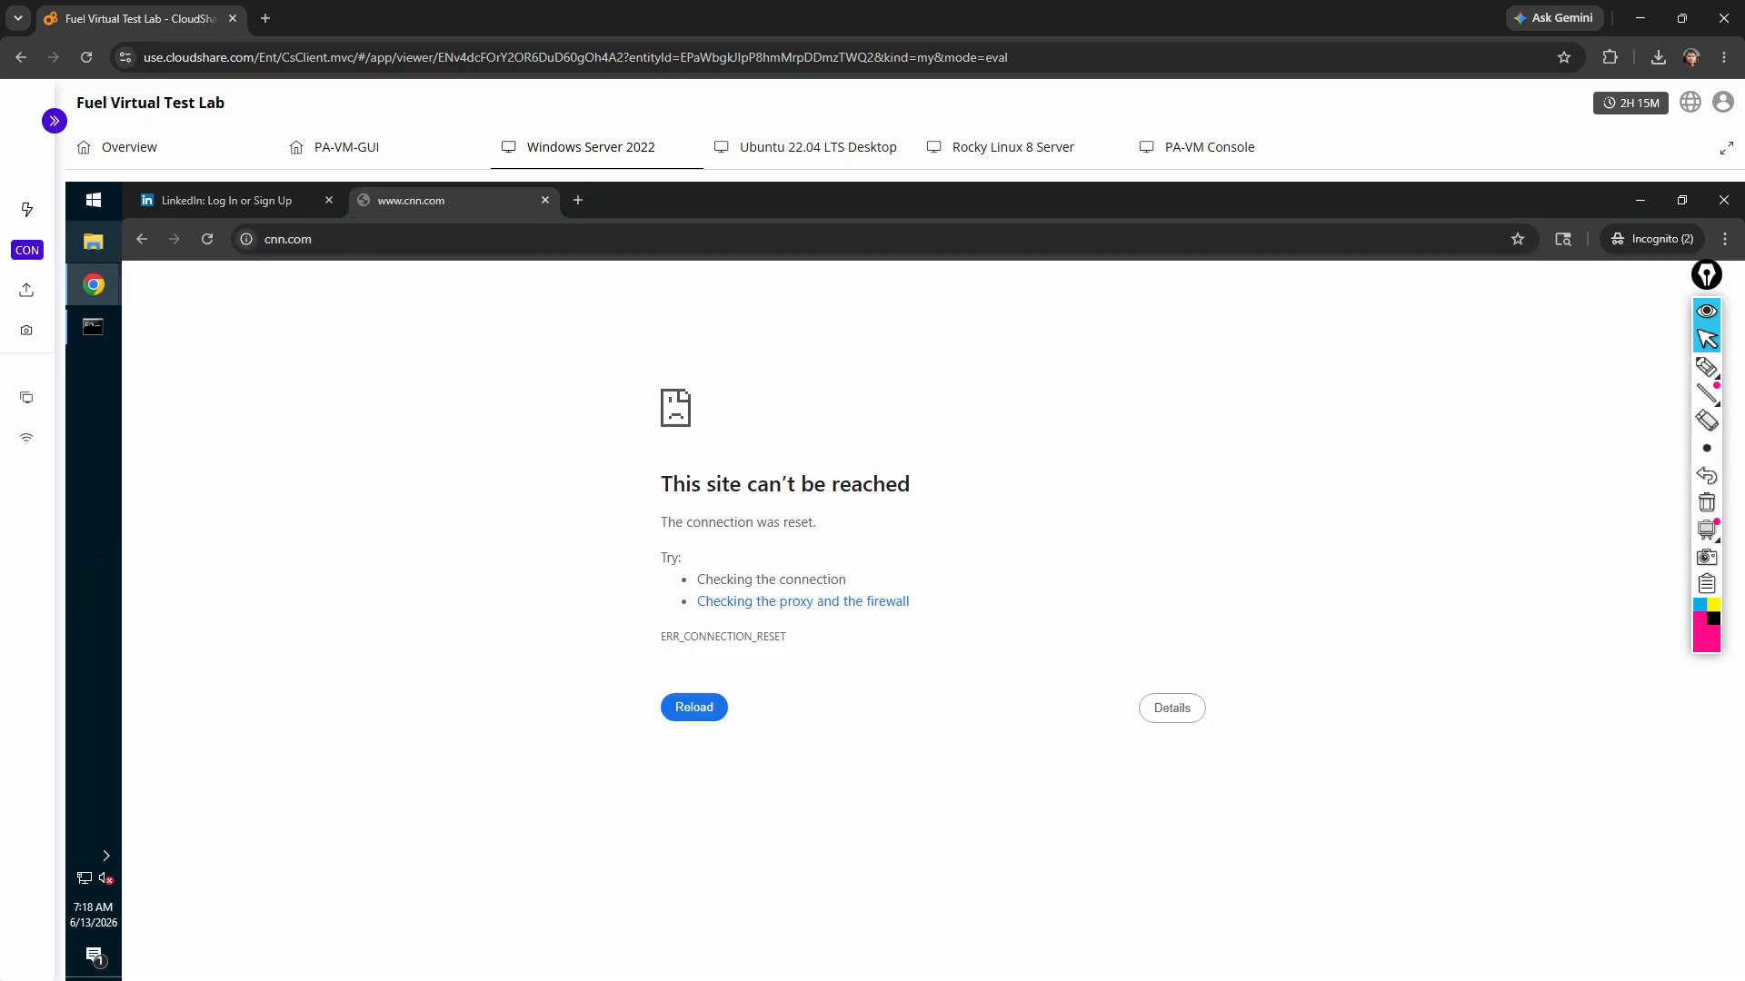
Switch to the PA-VM firewall interface, remove the social-networking filter from the URL Filtering logs and refresh the entries
{"action": "key", "text": "alt+Tab"}
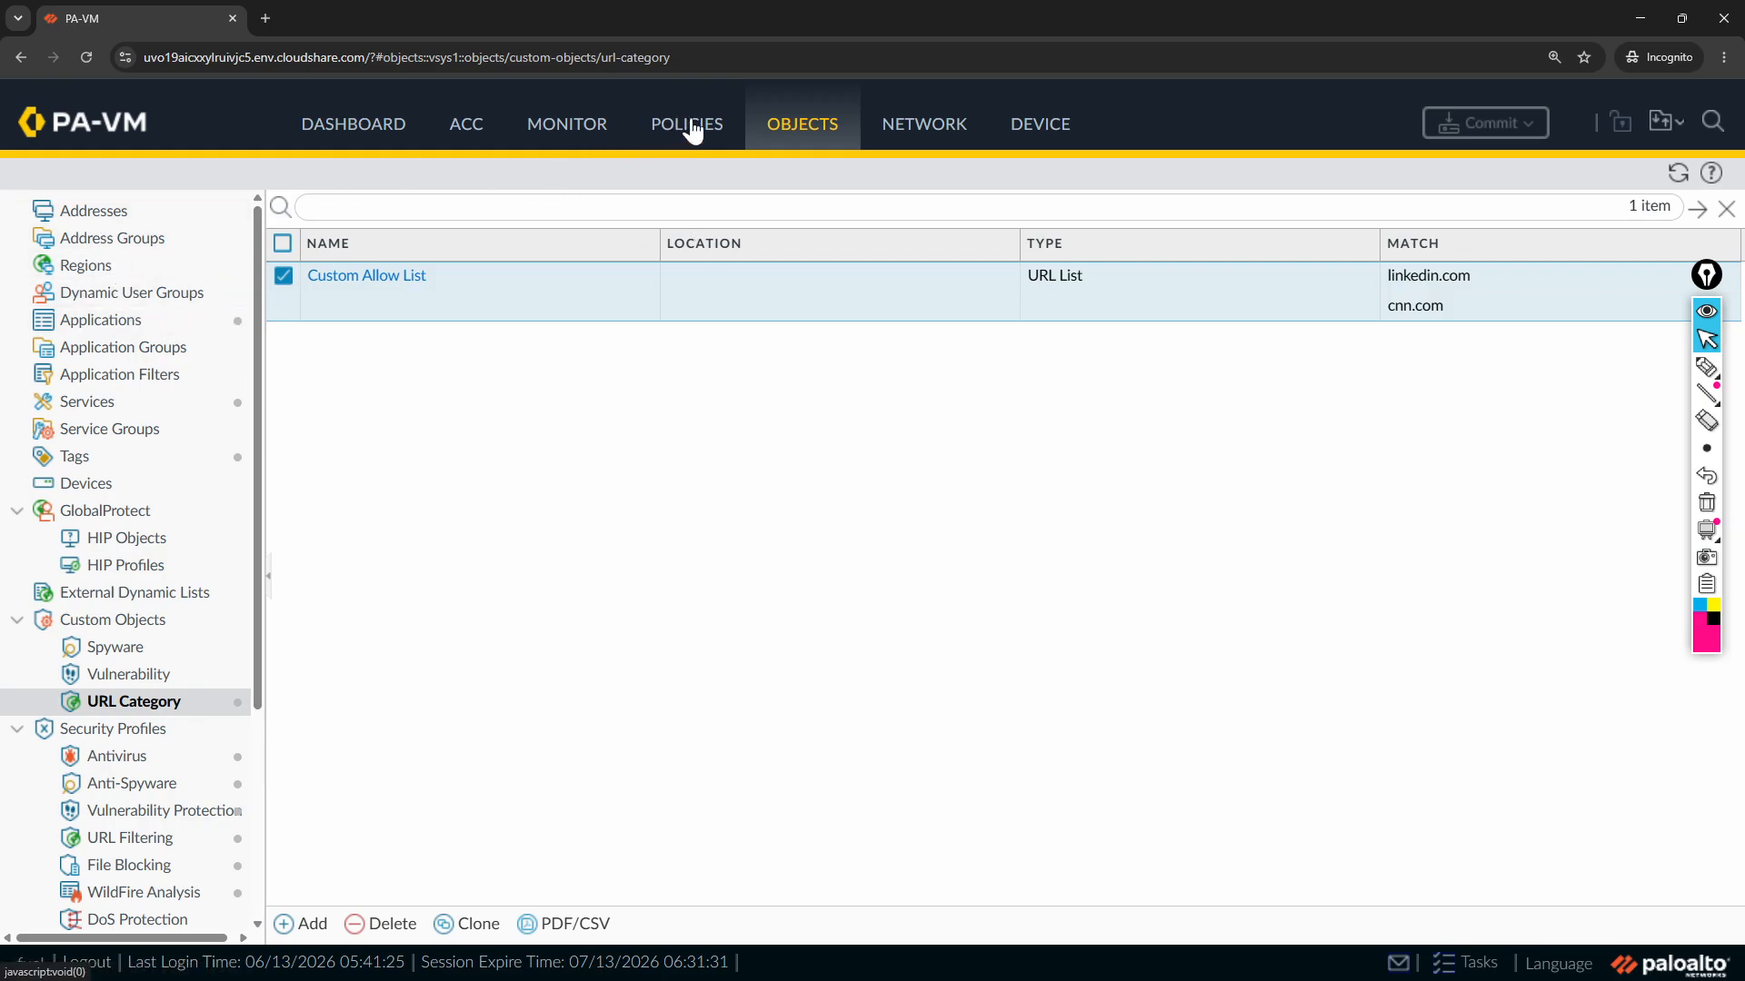
{"action": "left_click", "coordinate": [578, 135]}
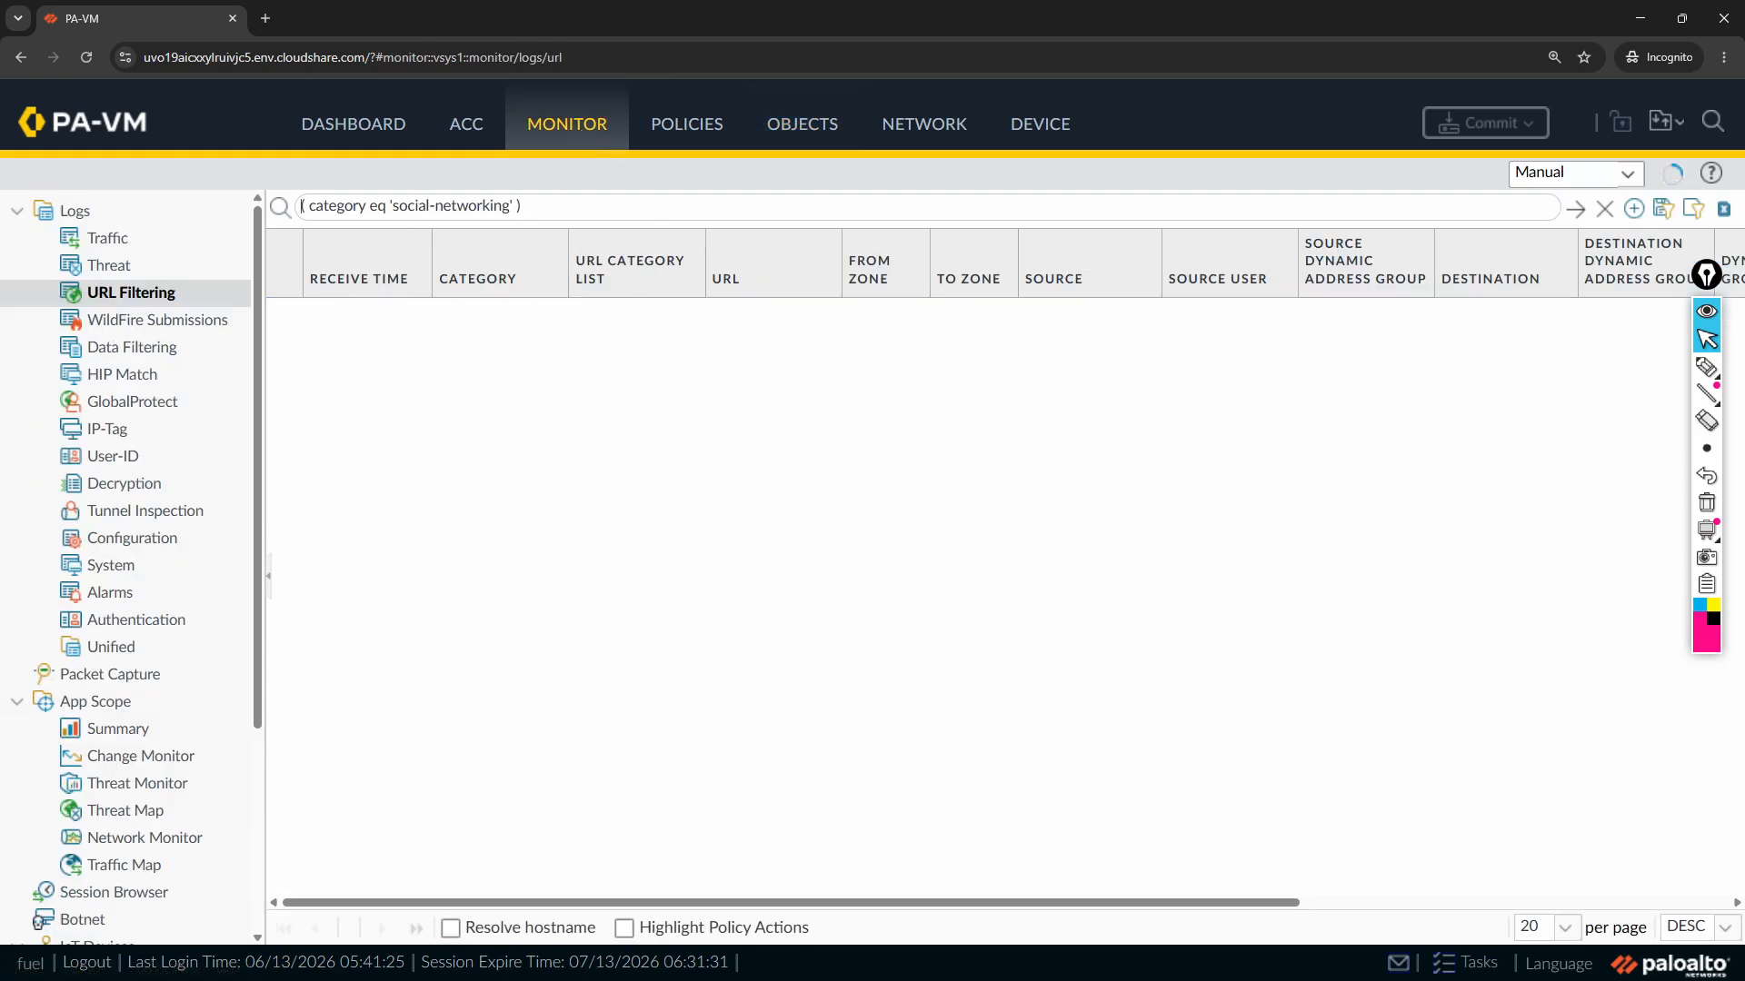
{"action": "left_click_drag", "start_coordinate": [301, 207], "coordinate": [524, 207]}
{"action": "key", "text": "BackSpace"}
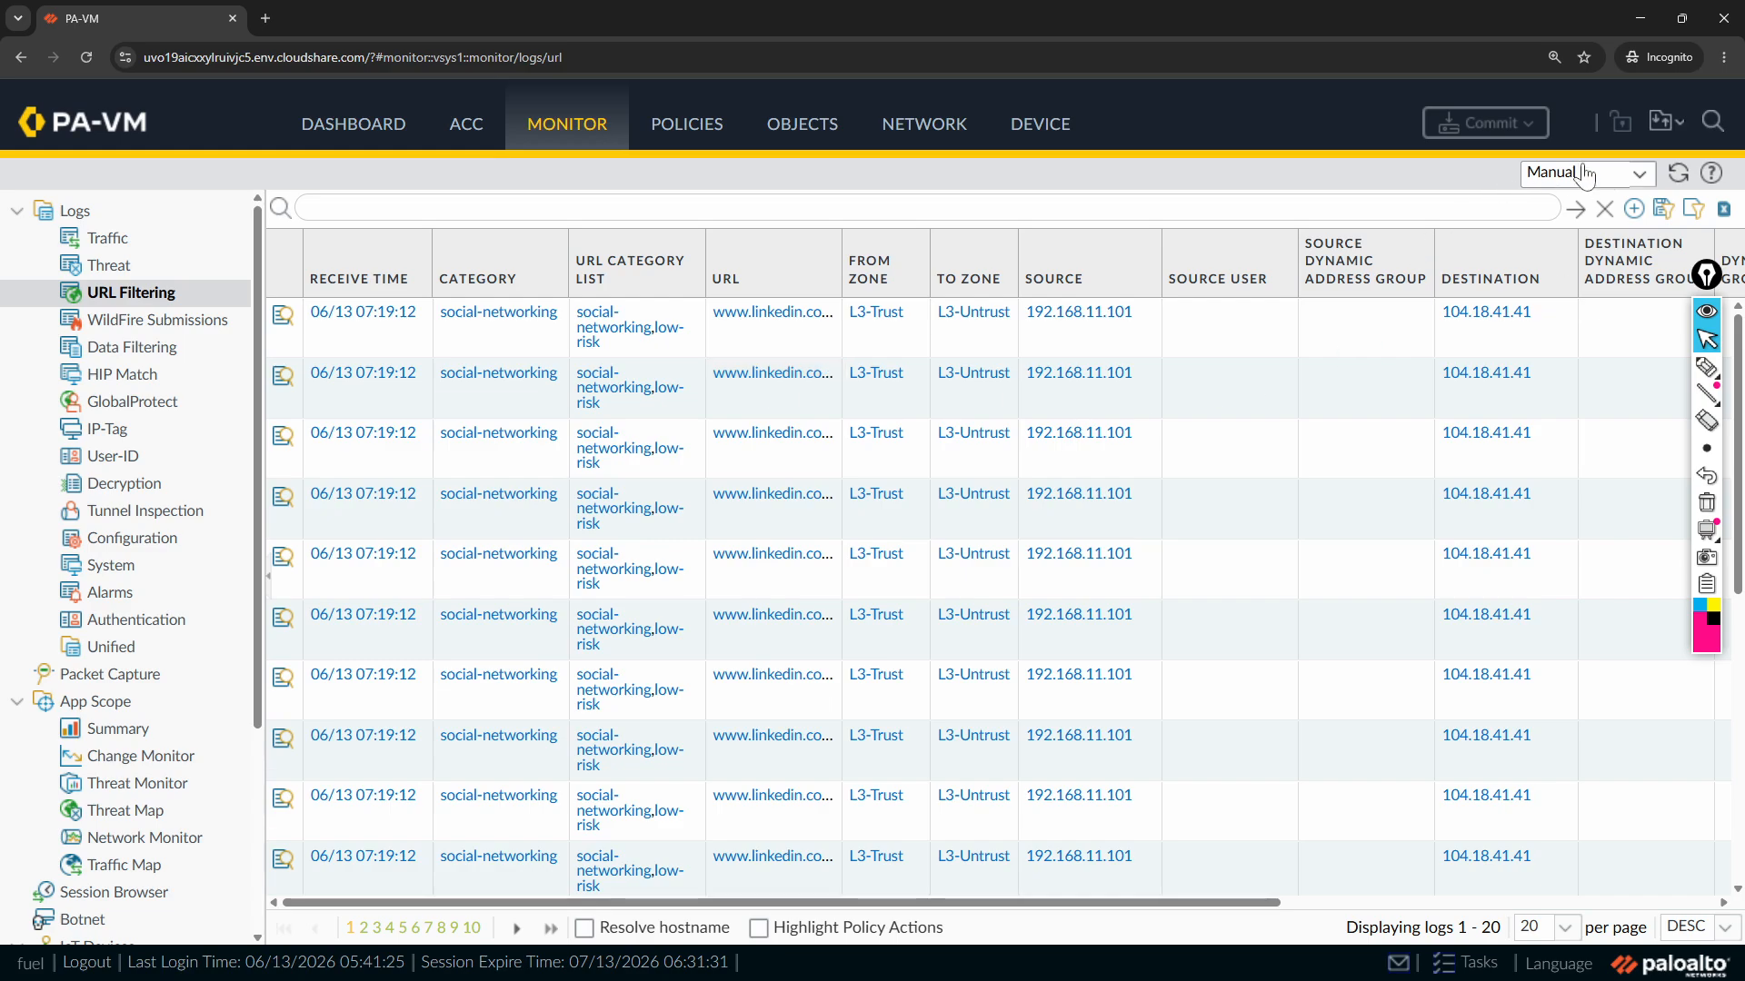
{"action": "left_click", "coordinate": [1679, 176]}
Switch to the Windows Server 2022 lab browser and examine the full web address of the blocked cnn.com page
{"action": "key", "text": "alt+Tab"}
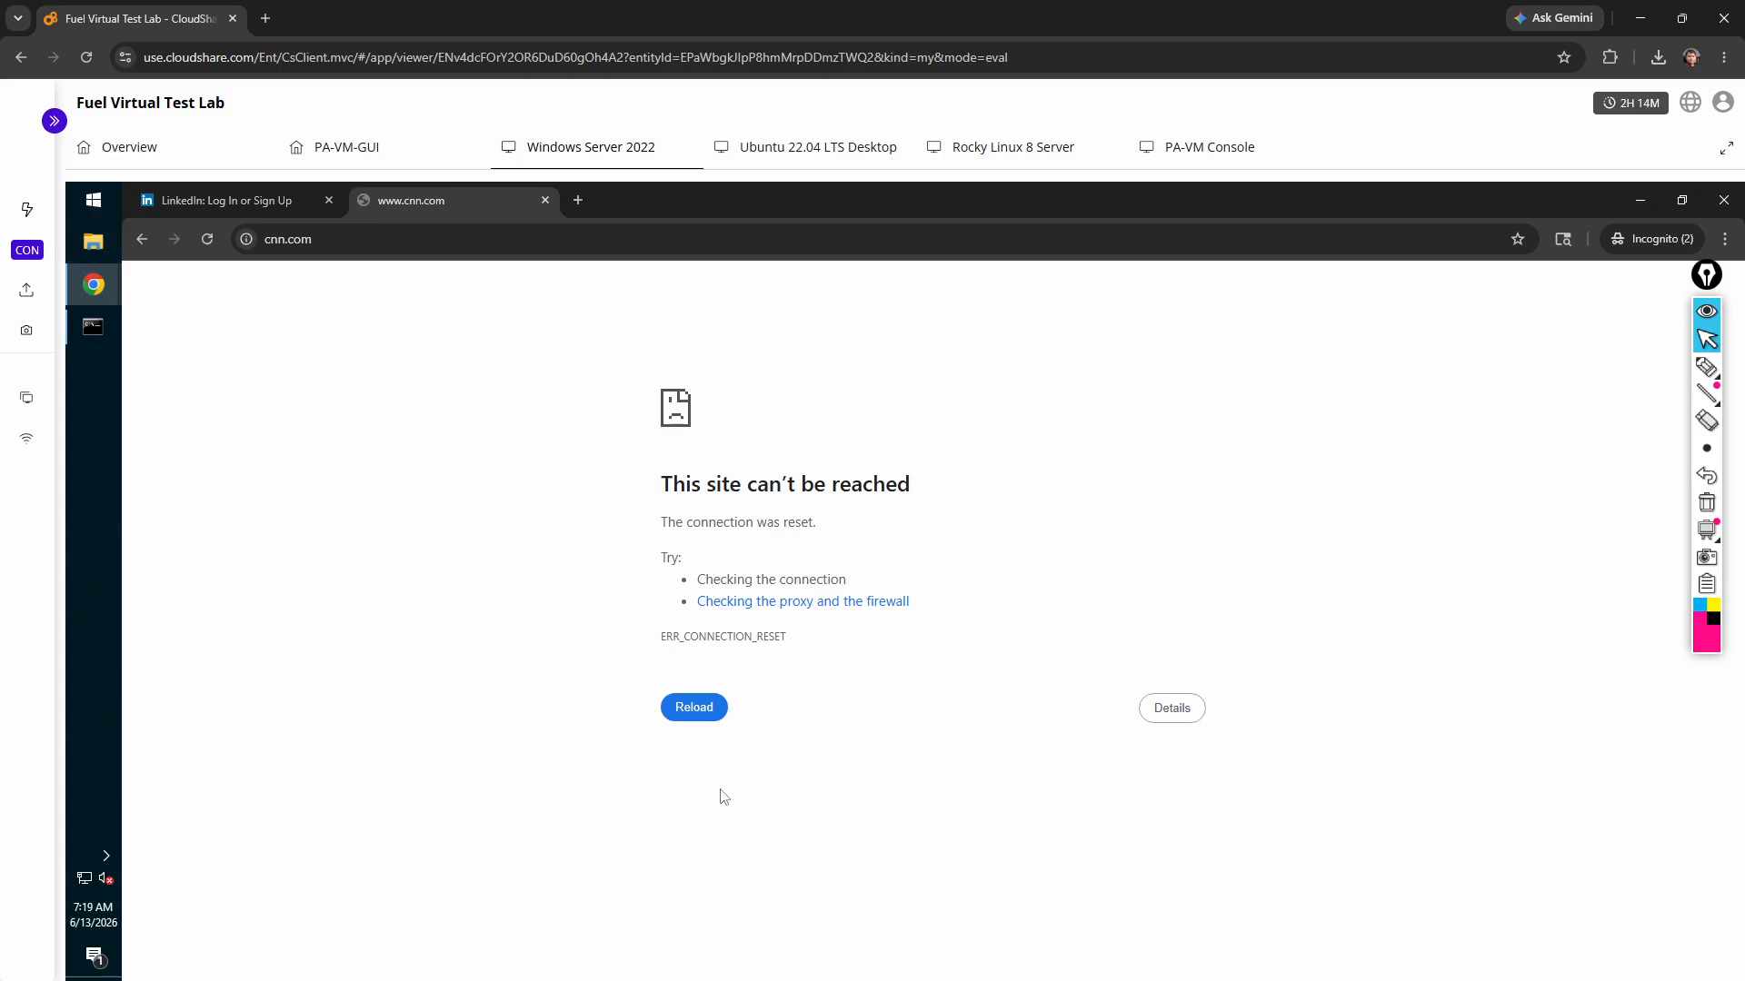
{"action": "left_click", "coordinate": [396, 242]}
{"action": "left_click", "coordinate": [430, 221]}
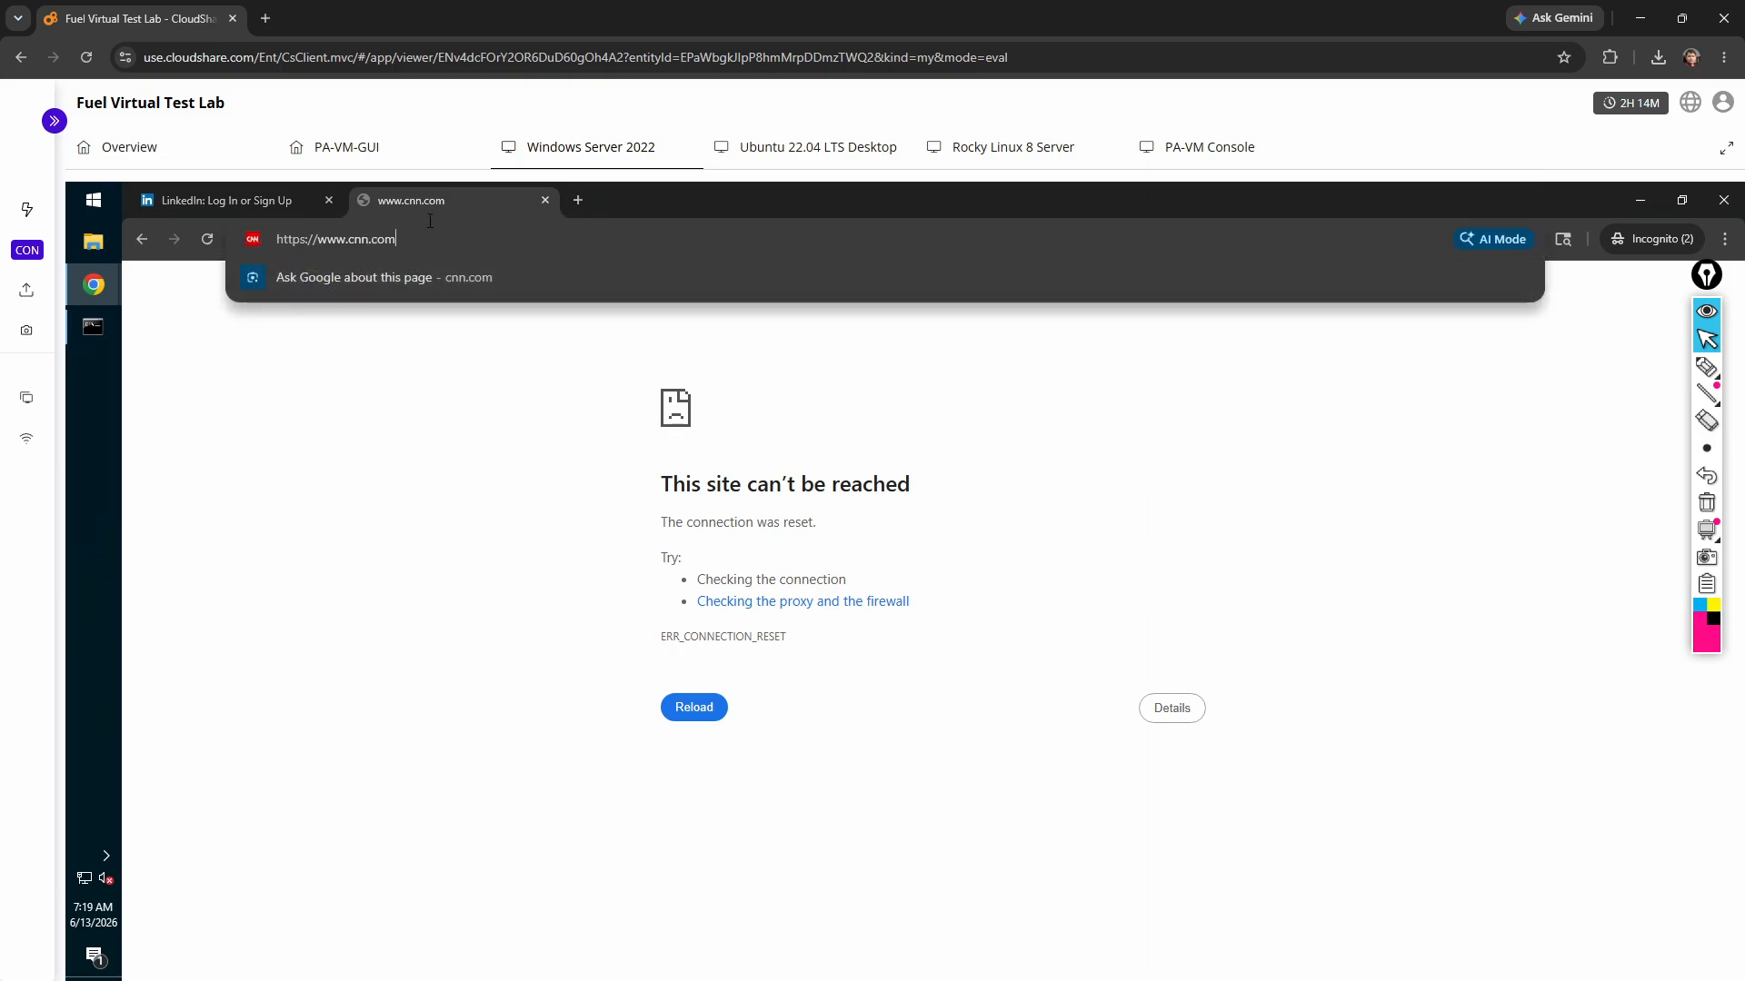
{"action": "left_click", "coordinate": [328, 406]}
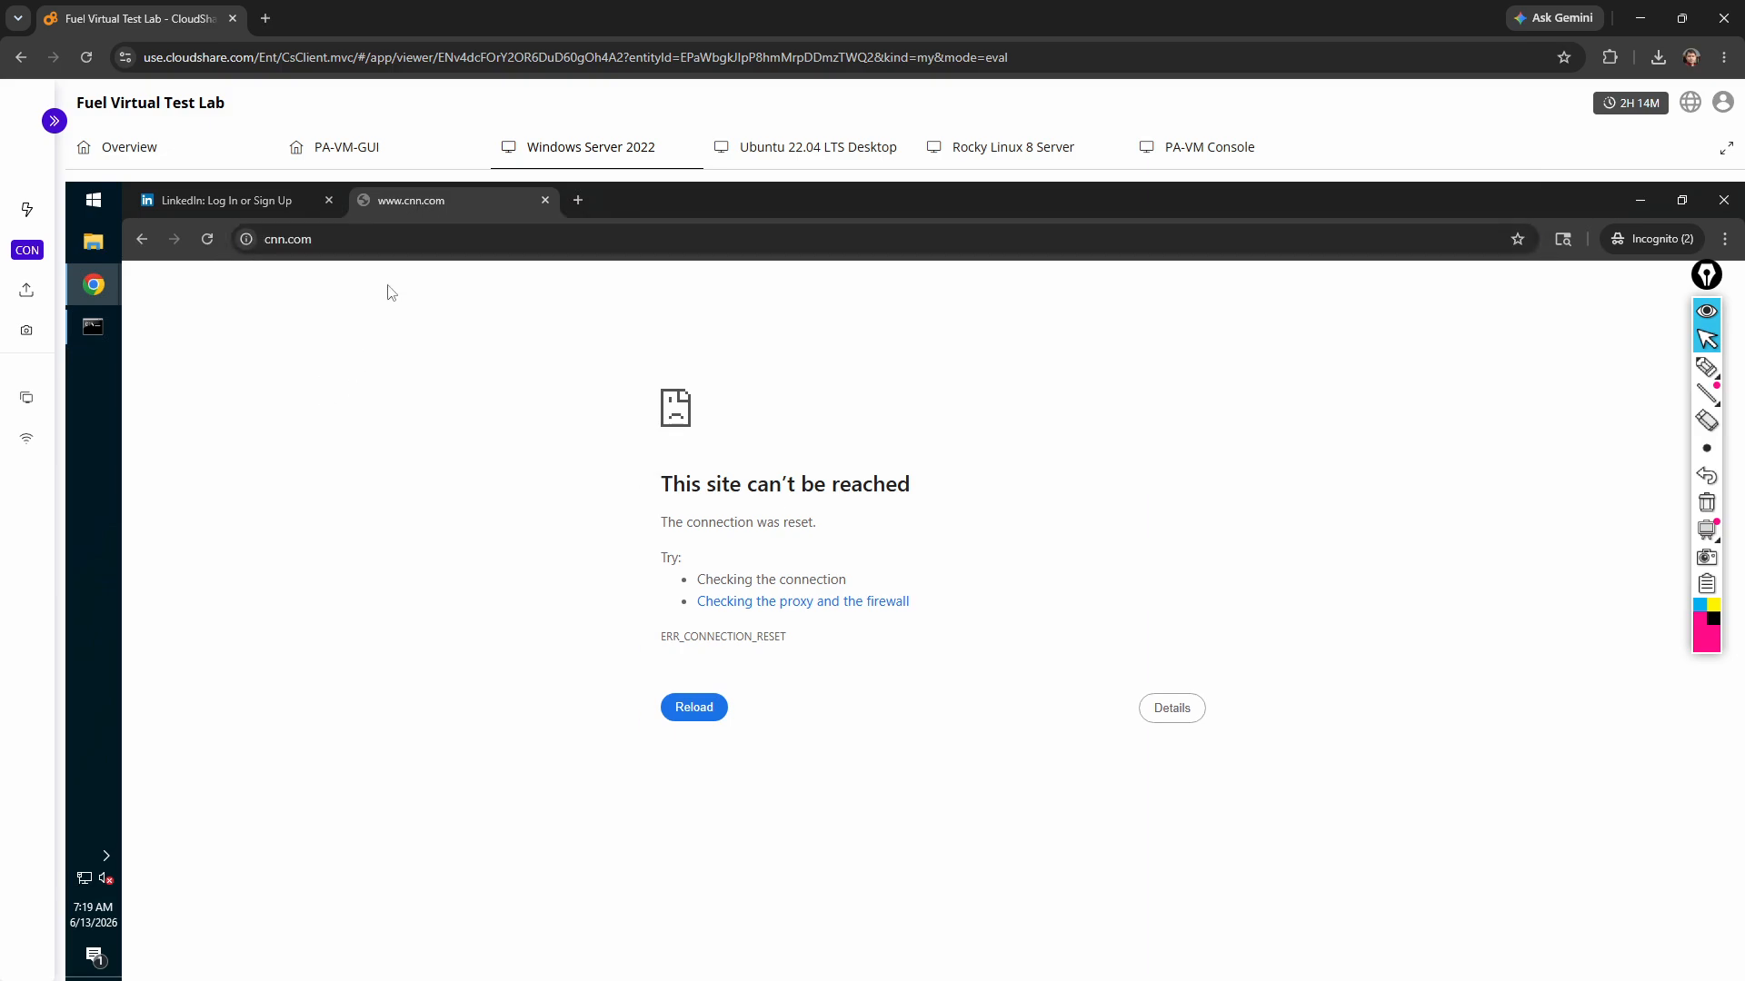
{"action": "left_click", "coordinate": [414, 240]}
{"action": "left_click", "coordinate": [374, 394]}
{"action": "left_click", "coordinate": [406, 248]}
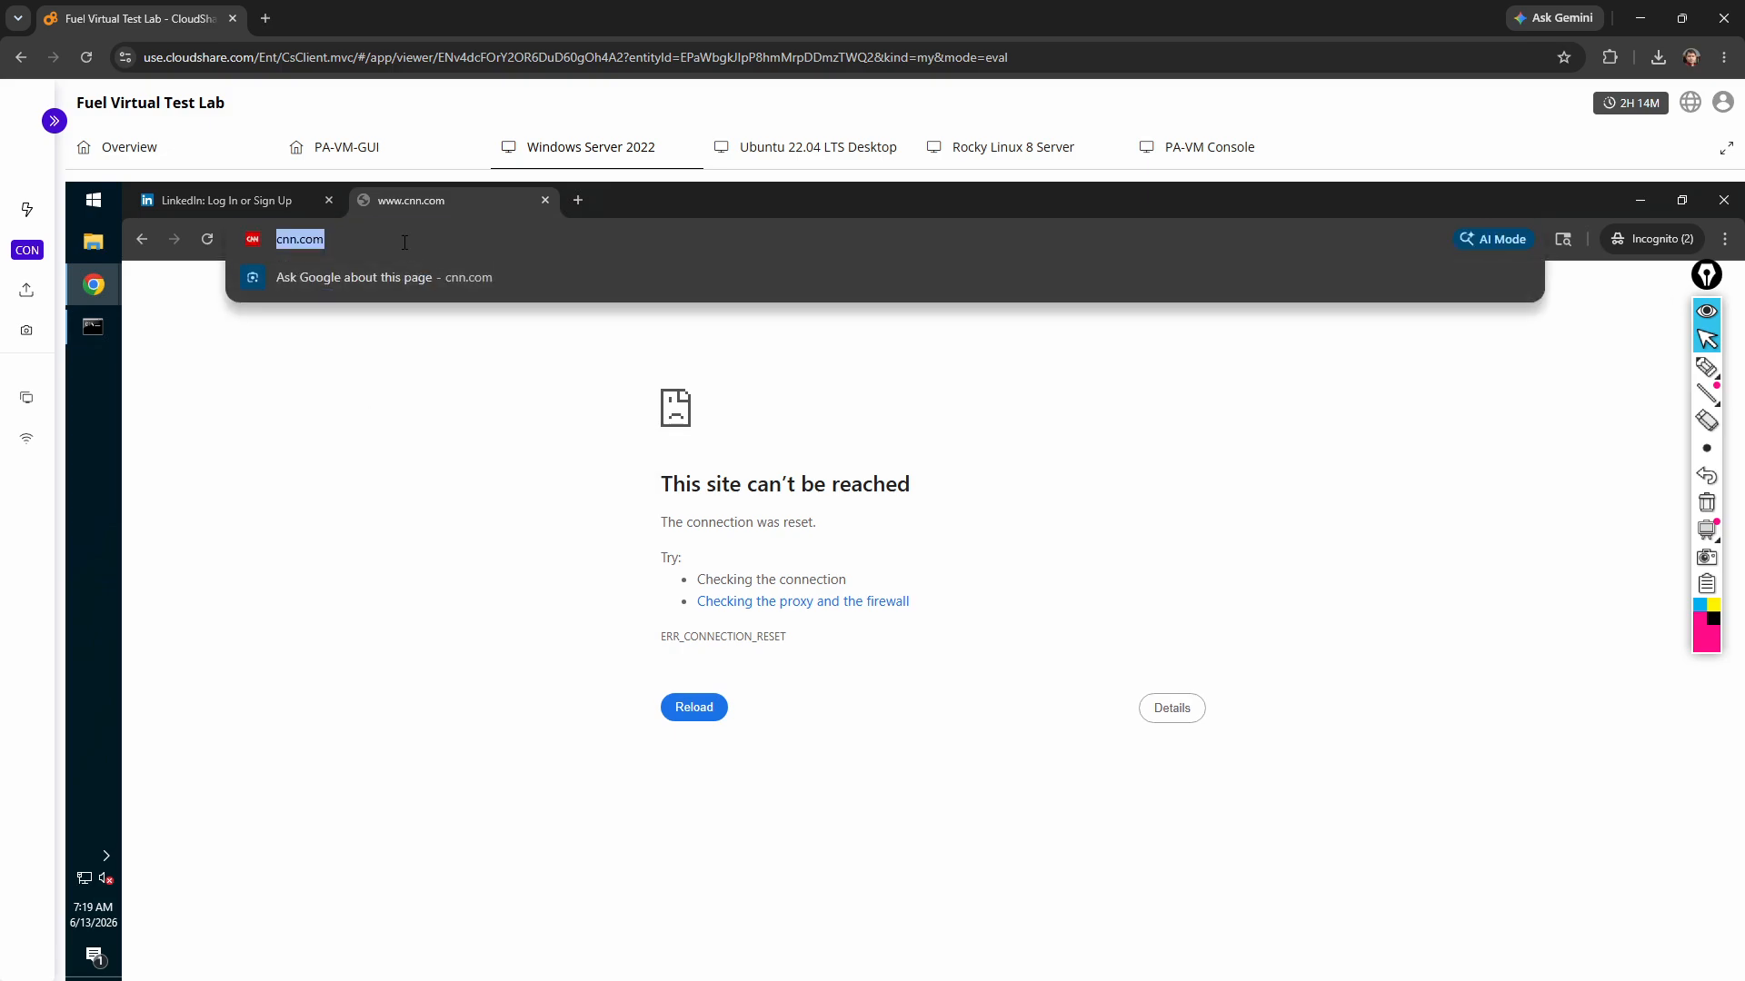
{"action": "left_click", "coordinate": [405, 242]}
{"action": "left_click_drag", "start_coordinate": [320, 240], "coordinate": [405, 241]}
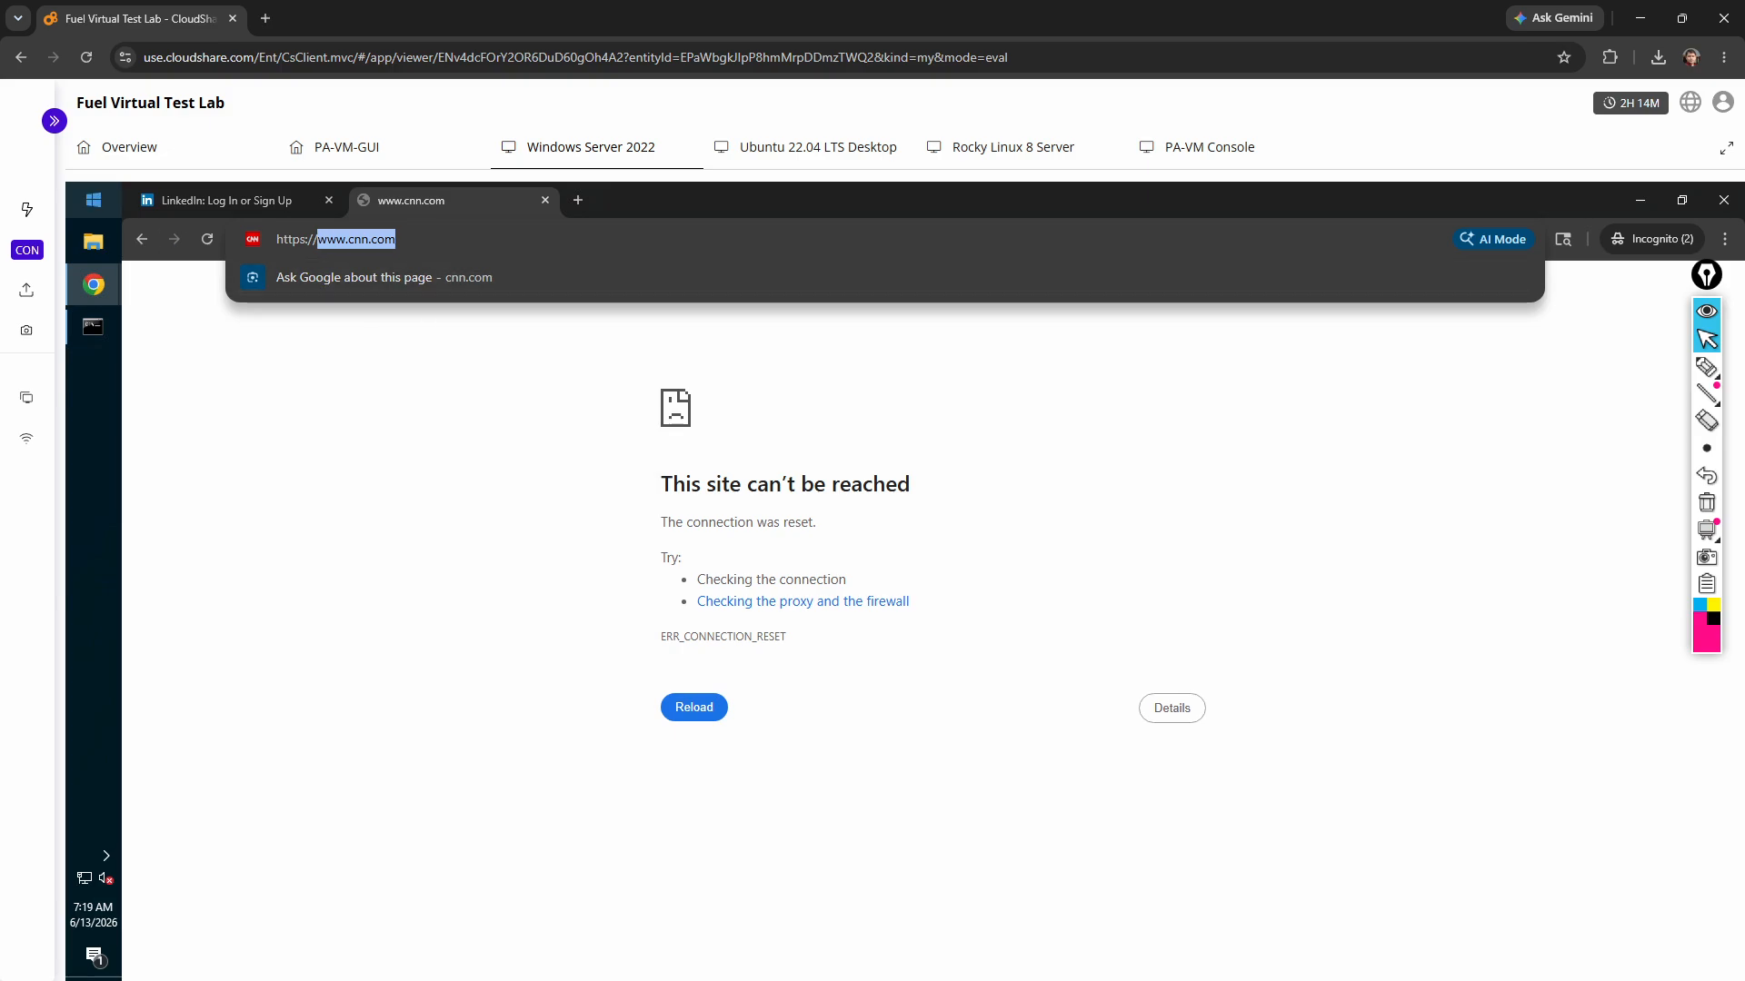
{"action": "key", "text": "alt+Tab"}
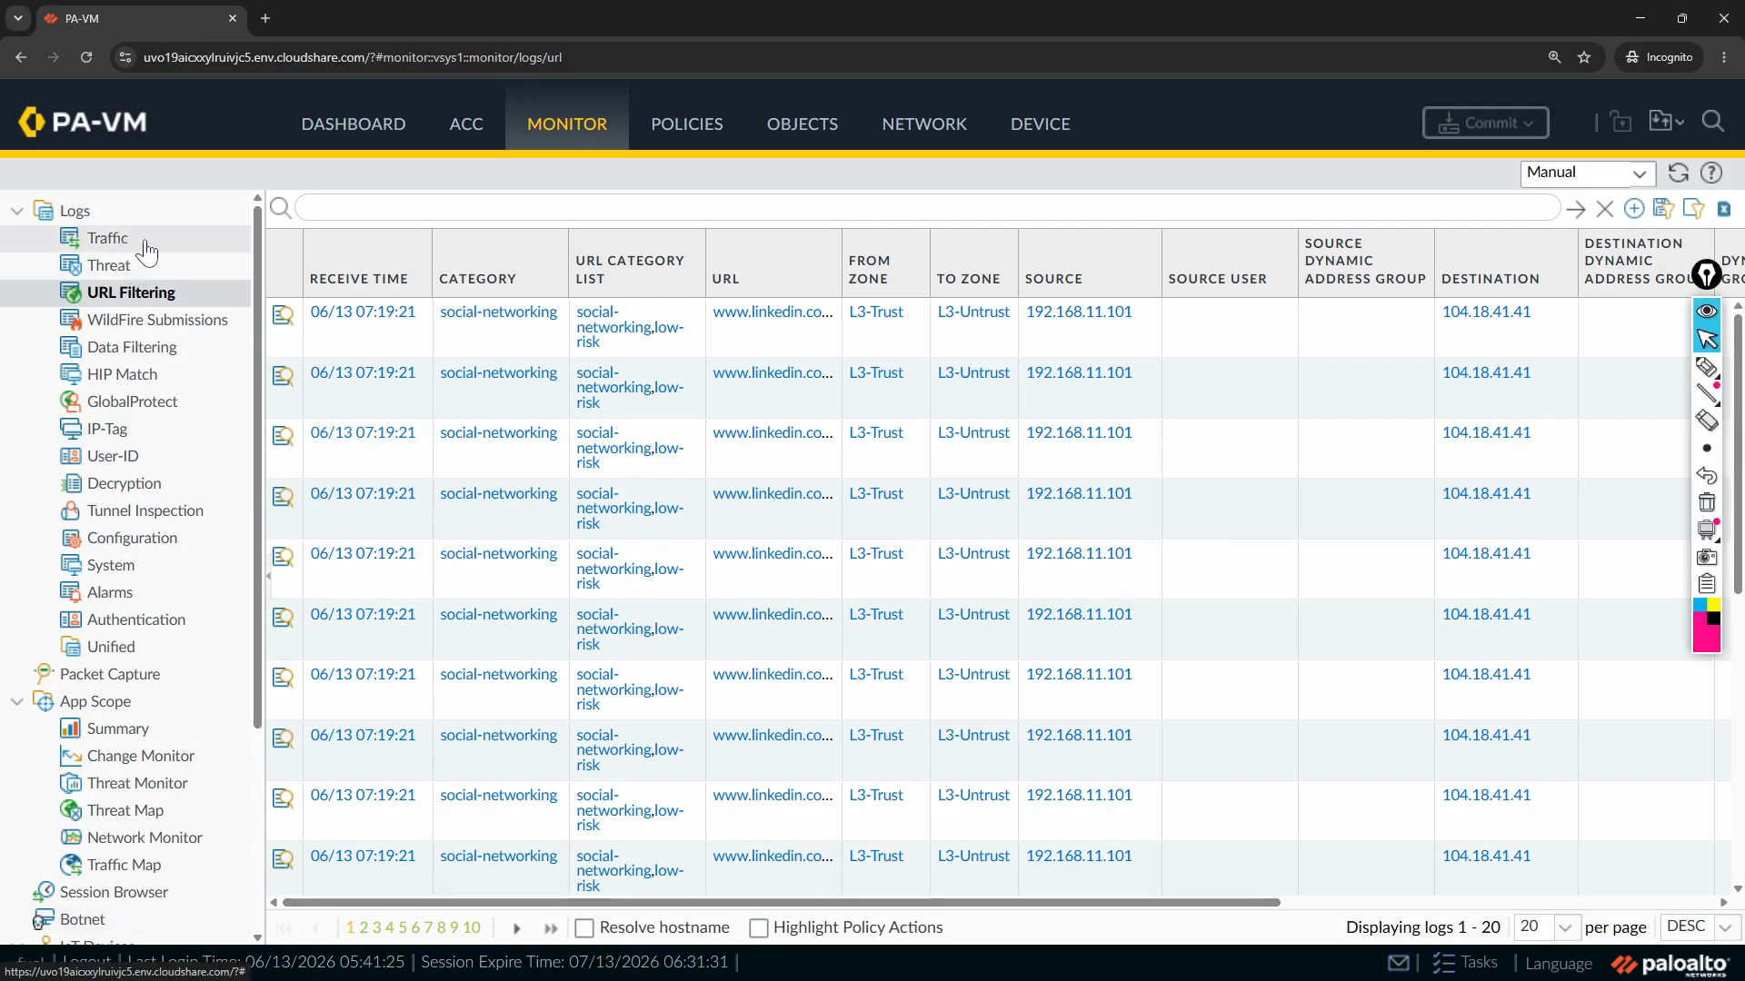
{"action": "left_click", "coordinate": [801, 123]}
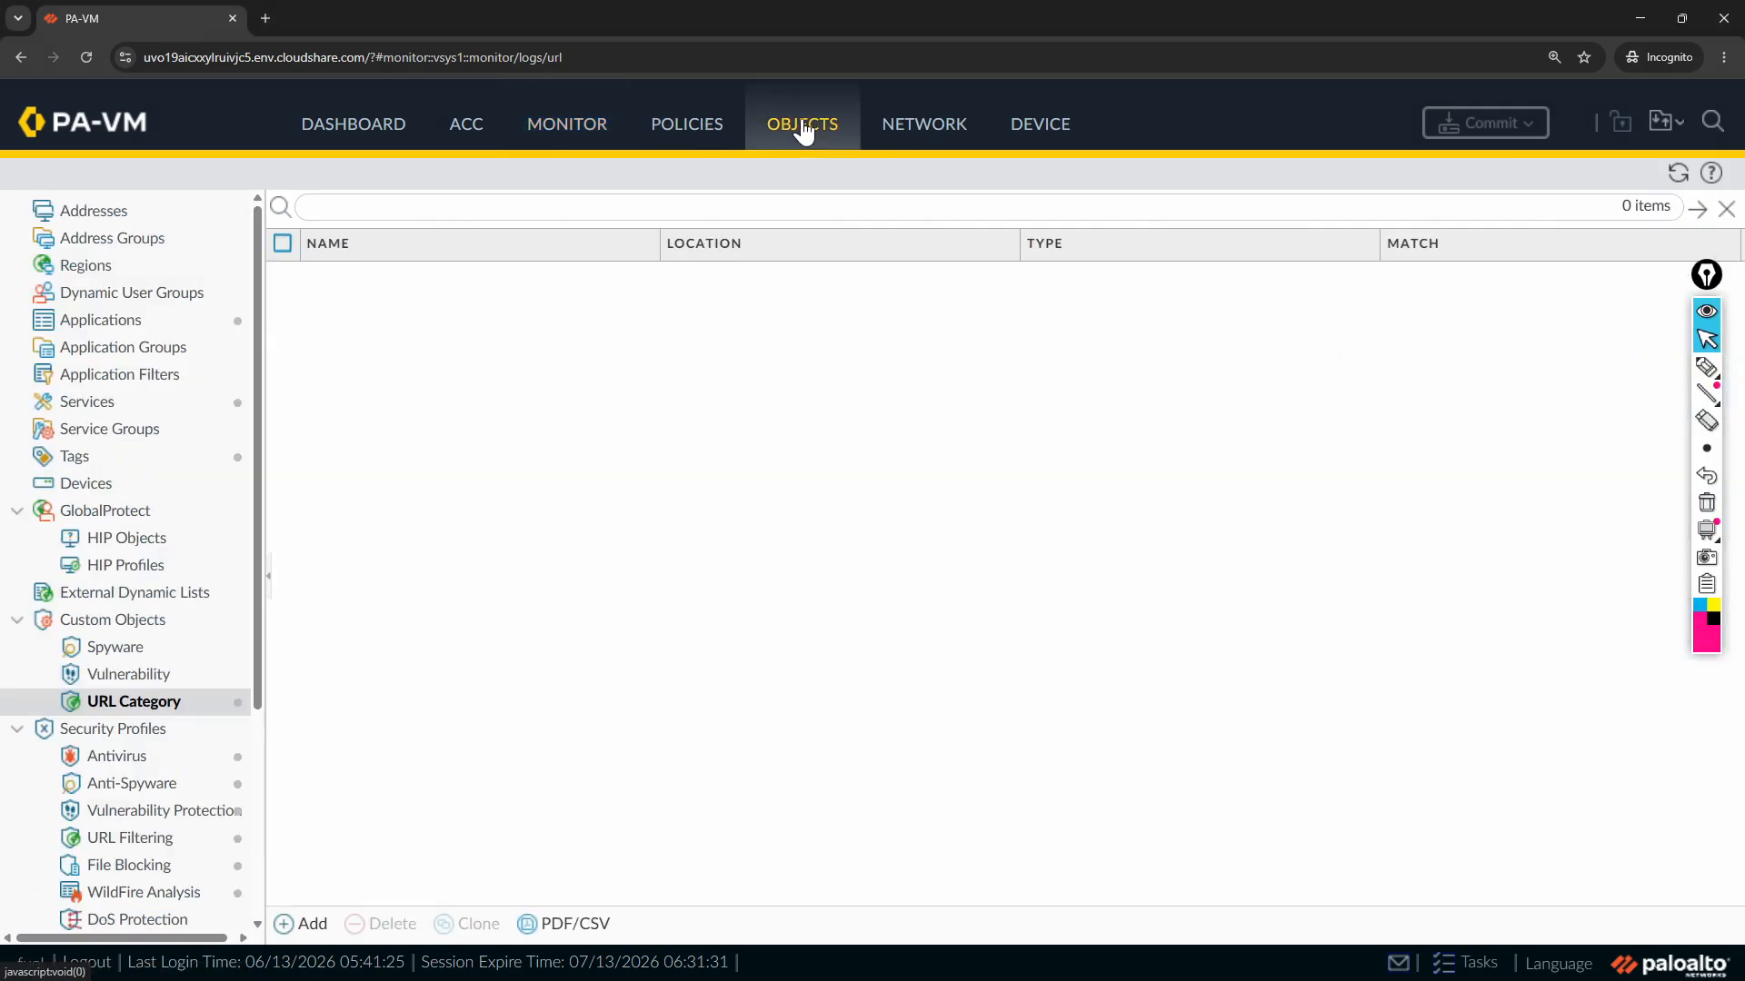
{"action": "left_click", "coordinate": [387, 278]}
{"action": "left_click", "coordinate": [1097, 626]}
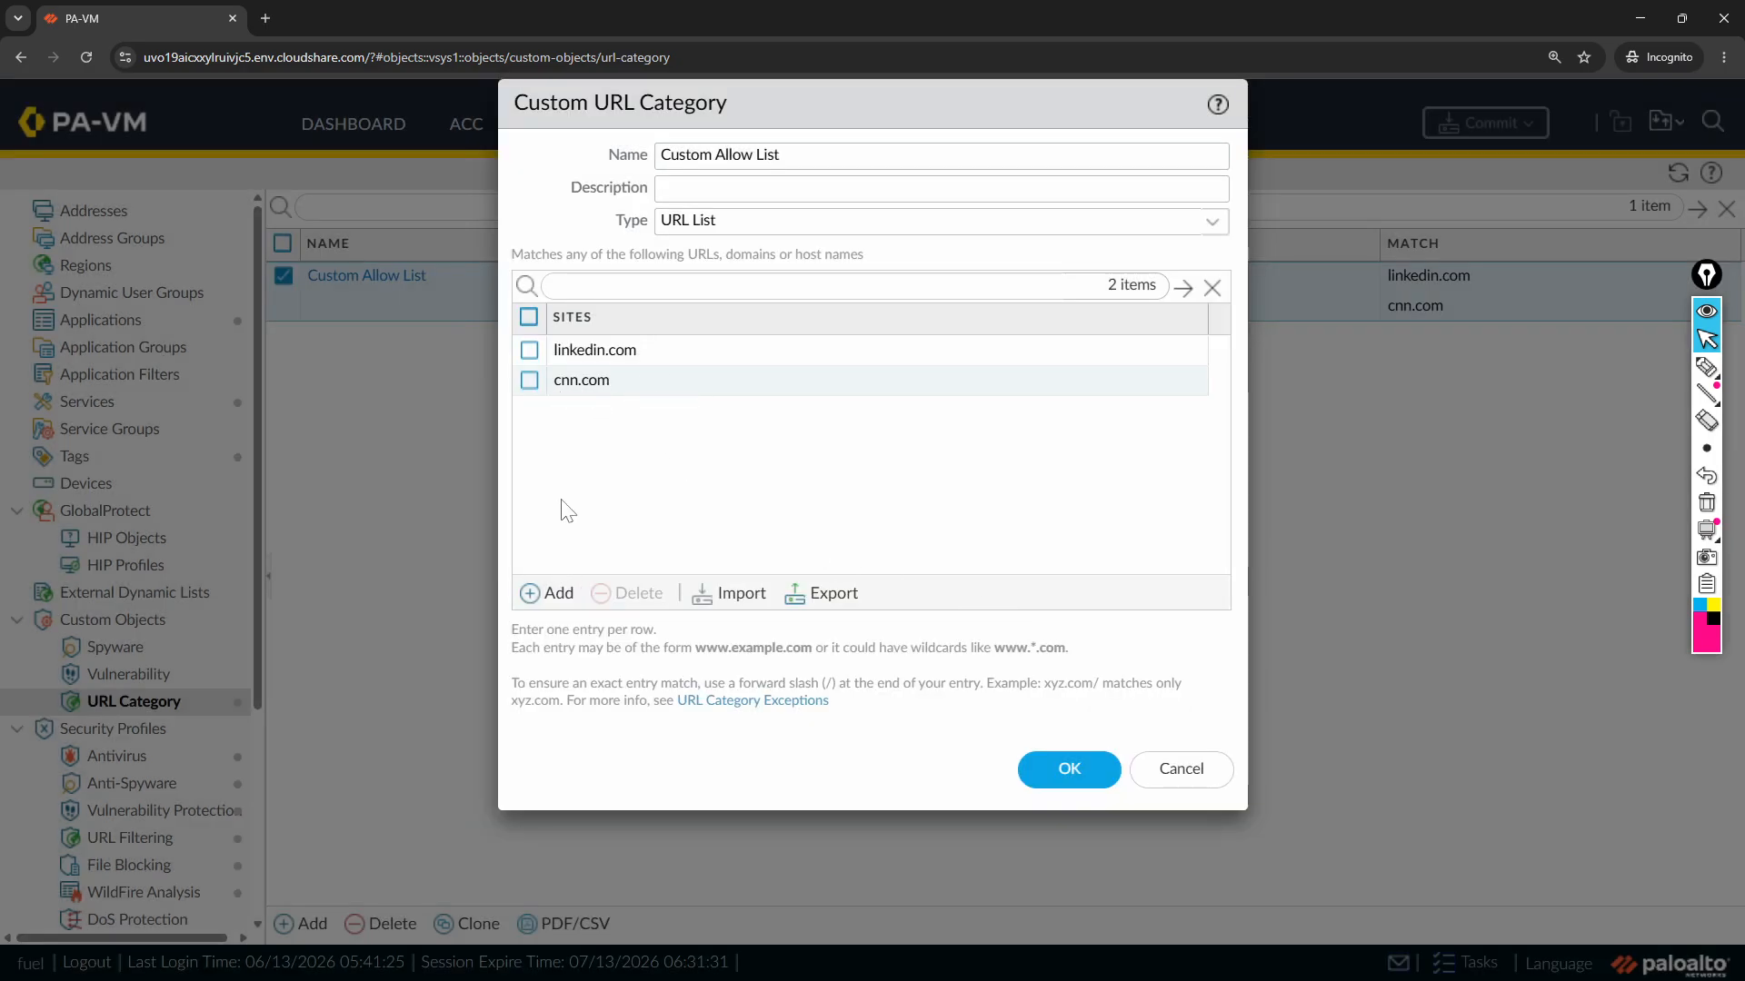
{"action": "left_click", "coordinate": [552, 595]}
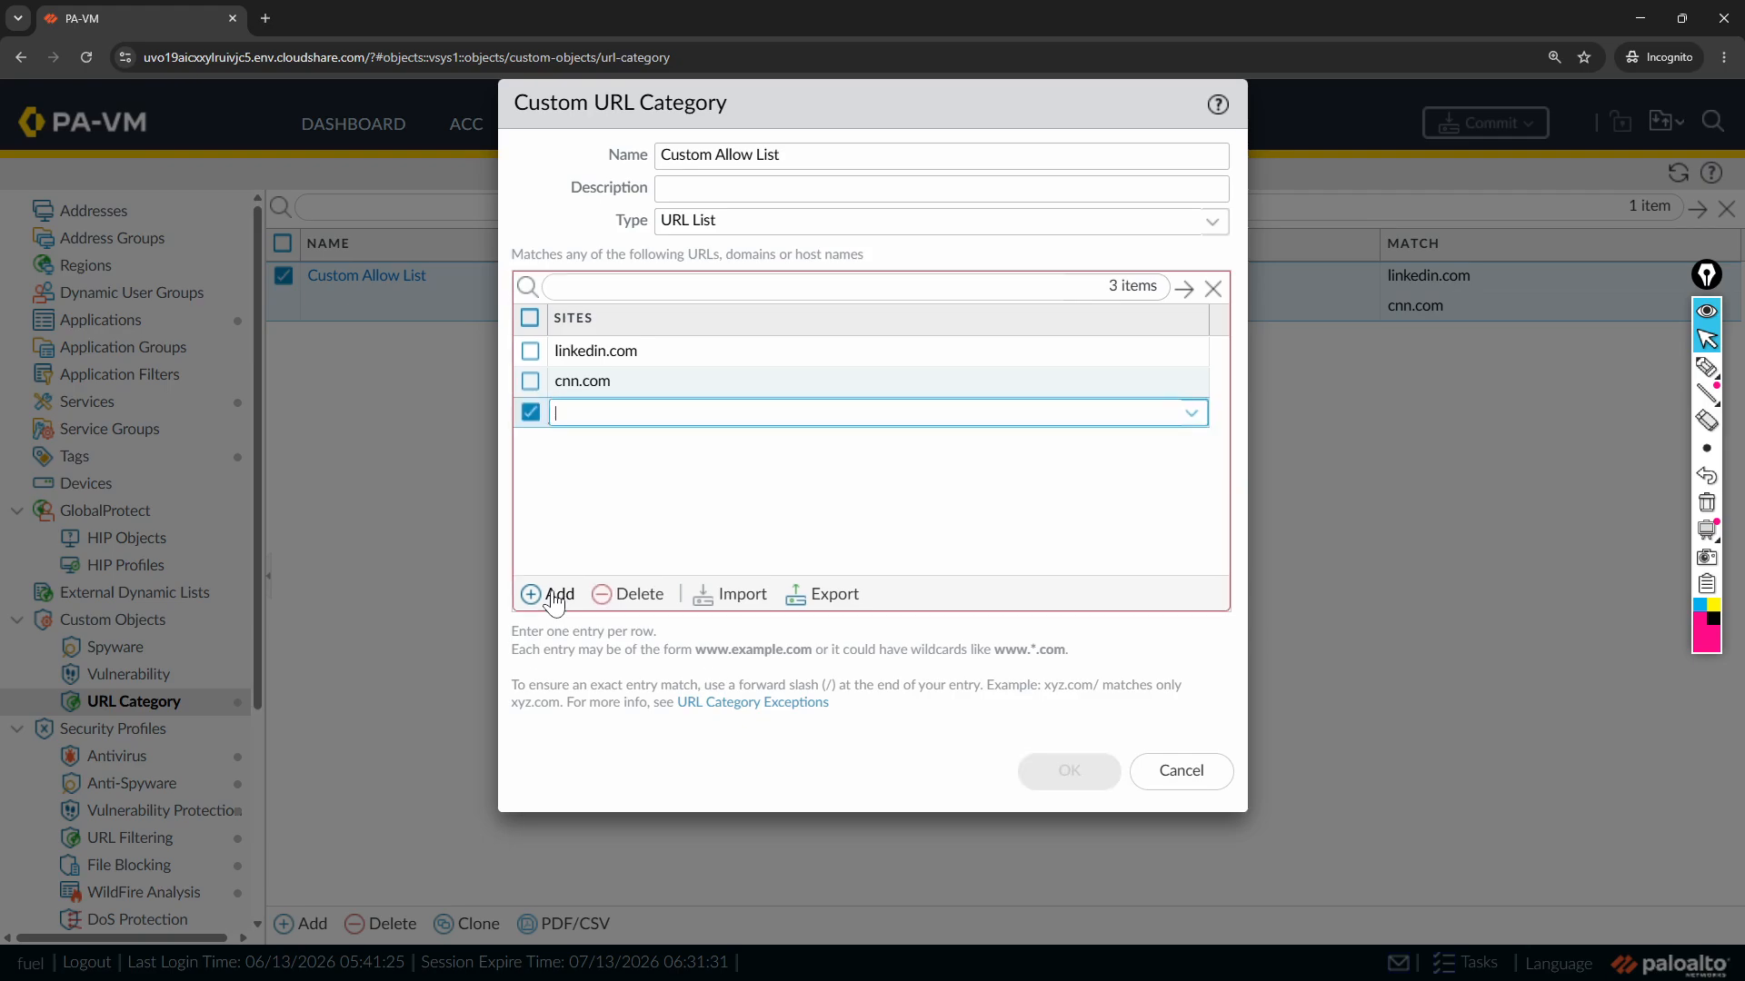
{"action": "type", "text": "www.cnn.com"}
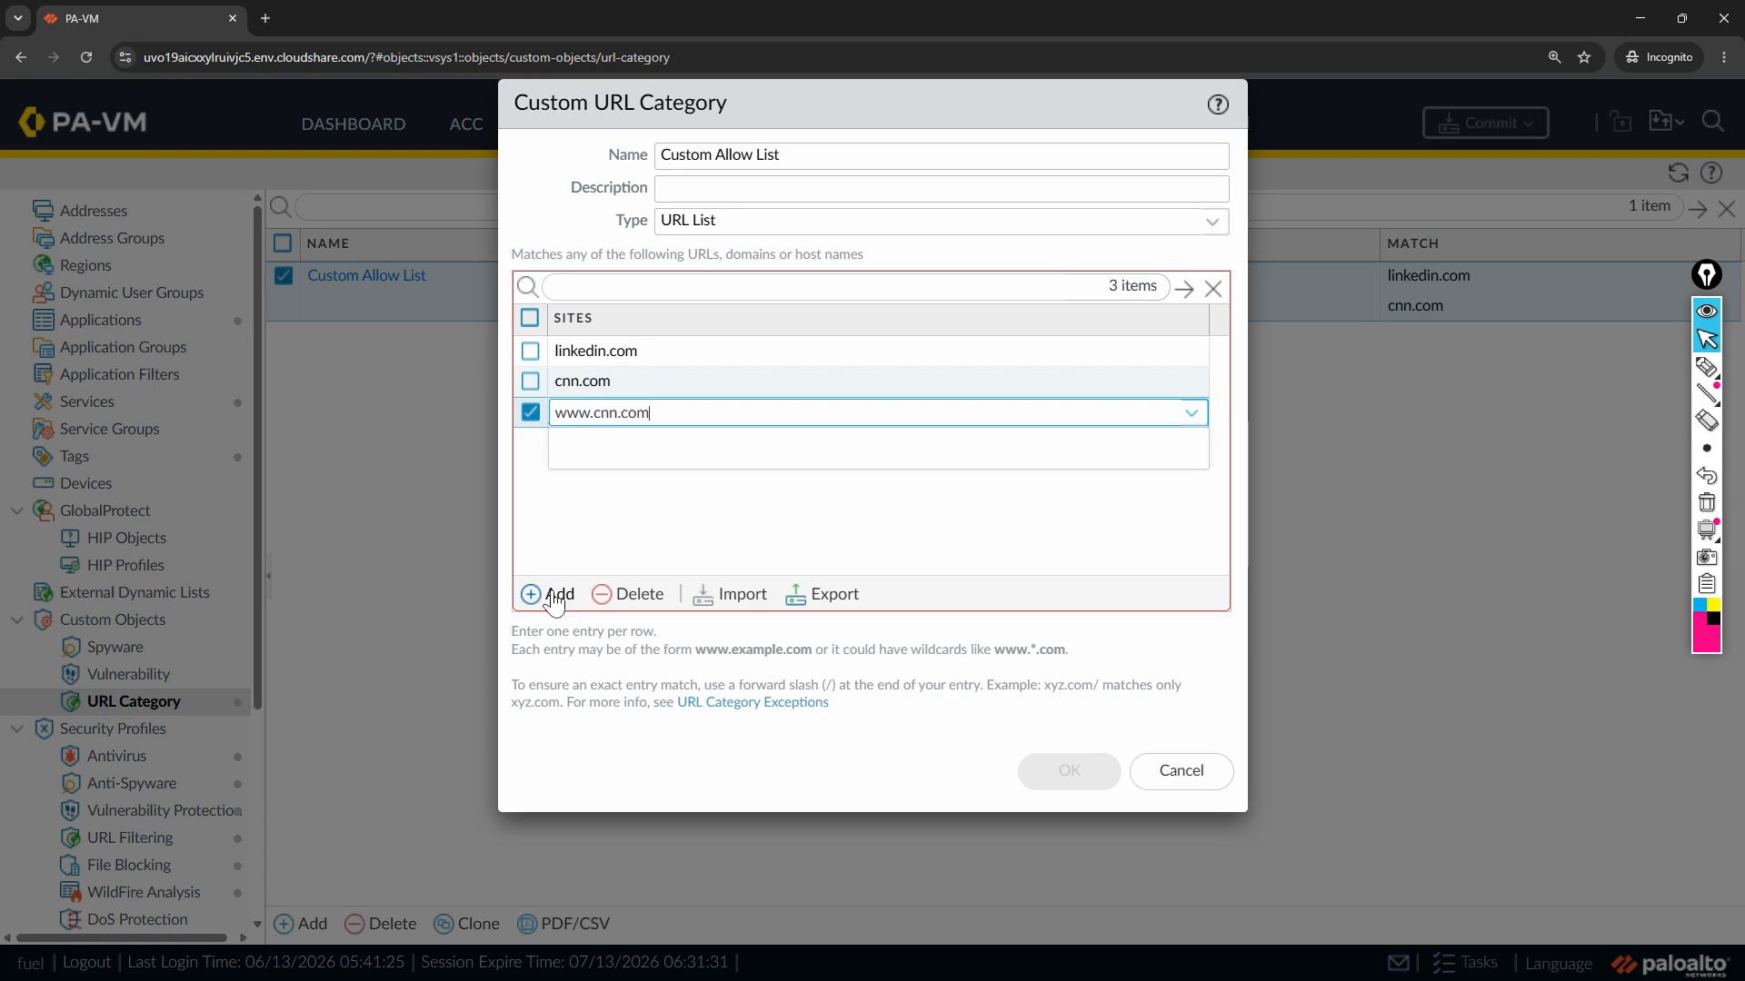
{"action": "left_click", "coordinate": [747, 509]}
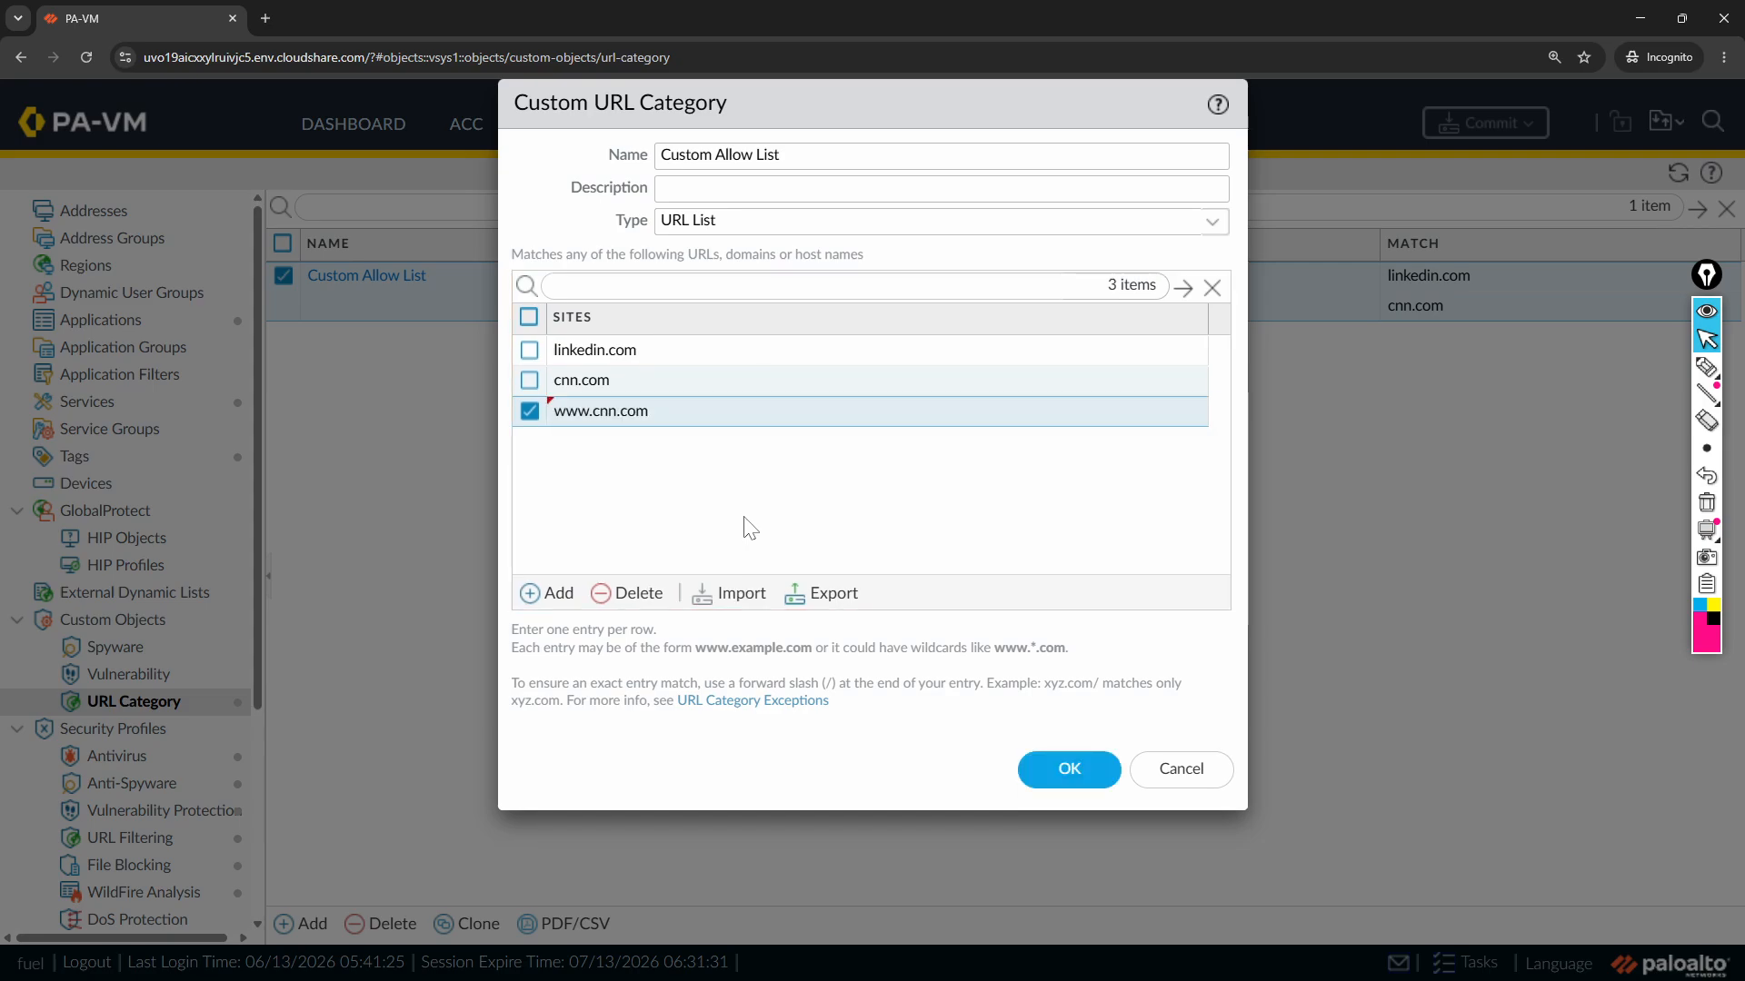
{"action": "left_click", "coordinate": [1037, 765]}
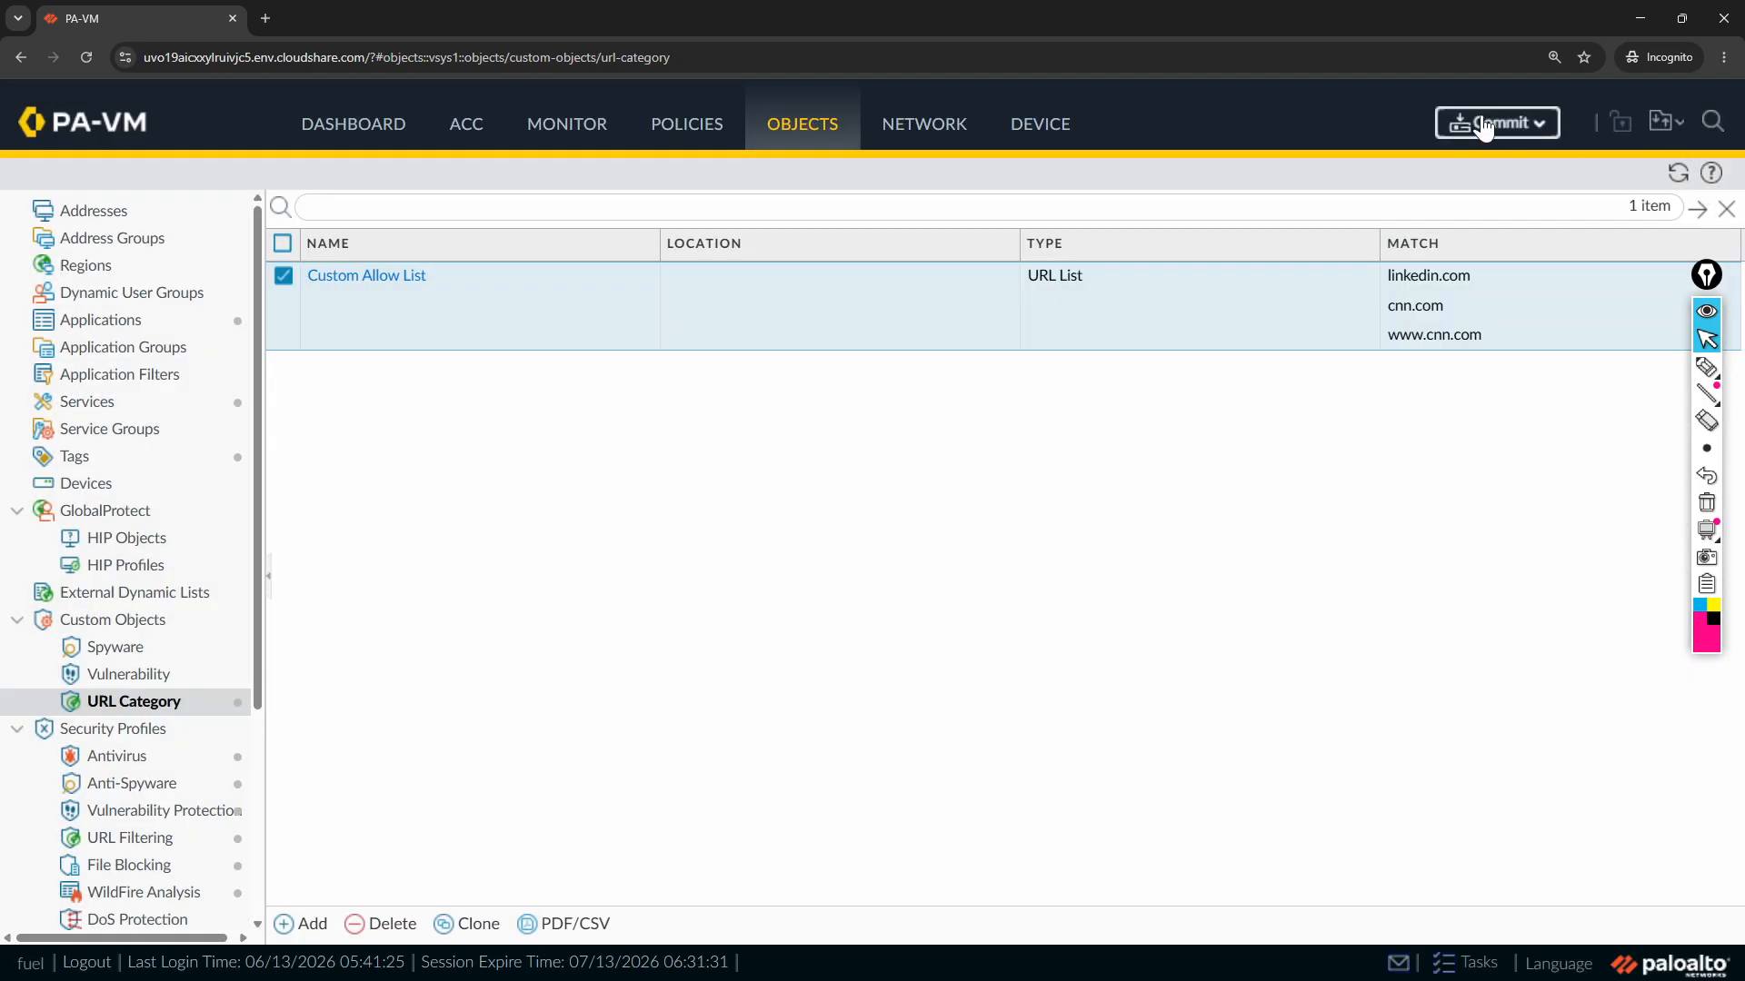
Commit the category change, check the configuration line in the commit details and close the commit status
{"action": "left_click", "coordinate": [1497, 123]}
{"action": "left_click", "coordinate": [1247, 866]}
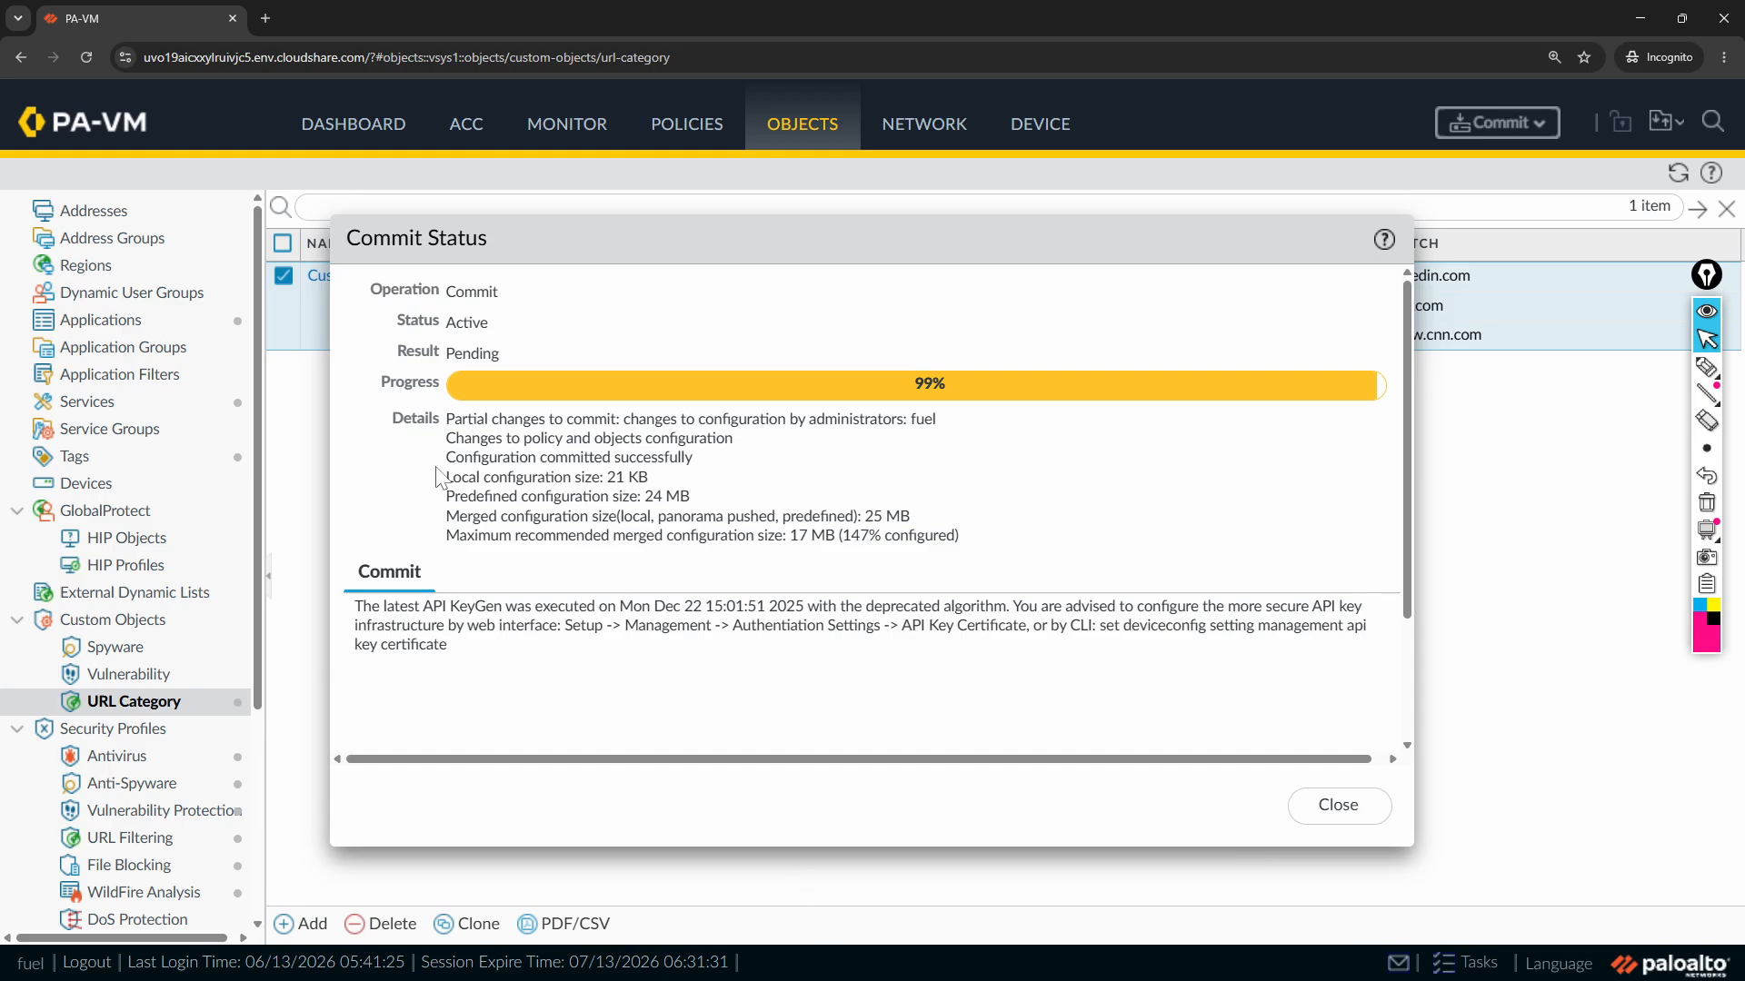
{"action": "left_click_drag", "start_coordinate": [446, 458], "coordinate": [738, 465]}
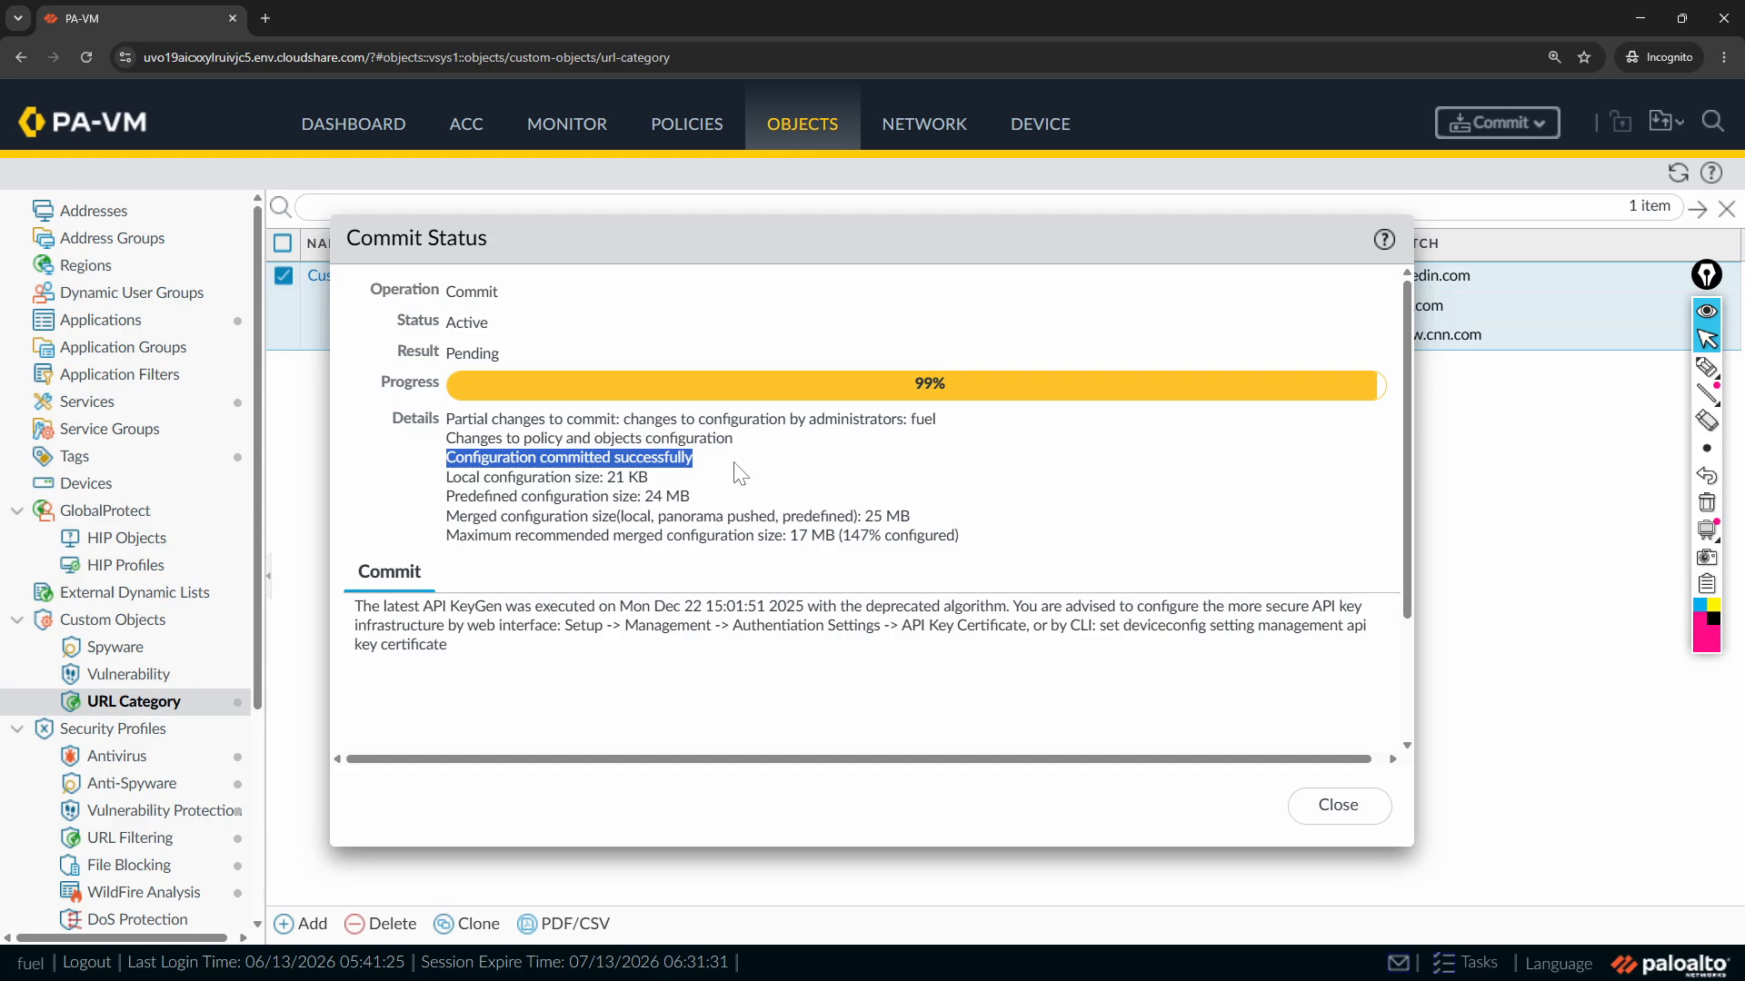
{"action": "left_click", "coordinate": [1328, 808]}
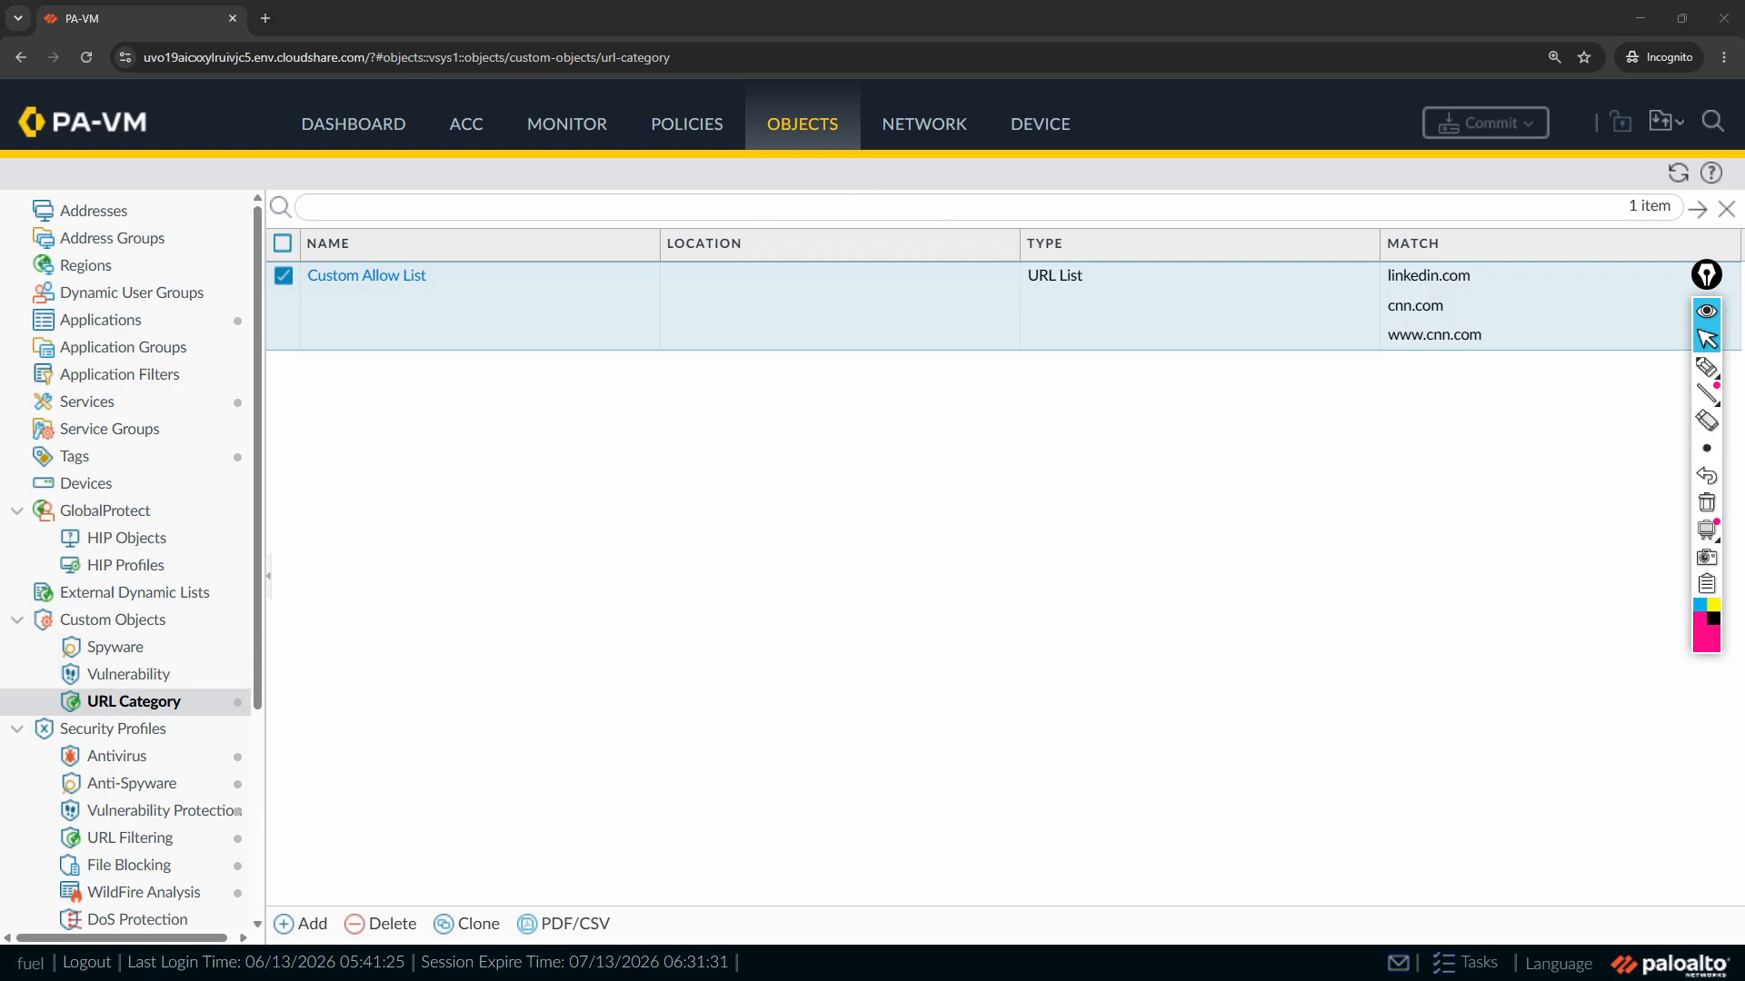
{"action": "key", "text": "alt+Tab"}
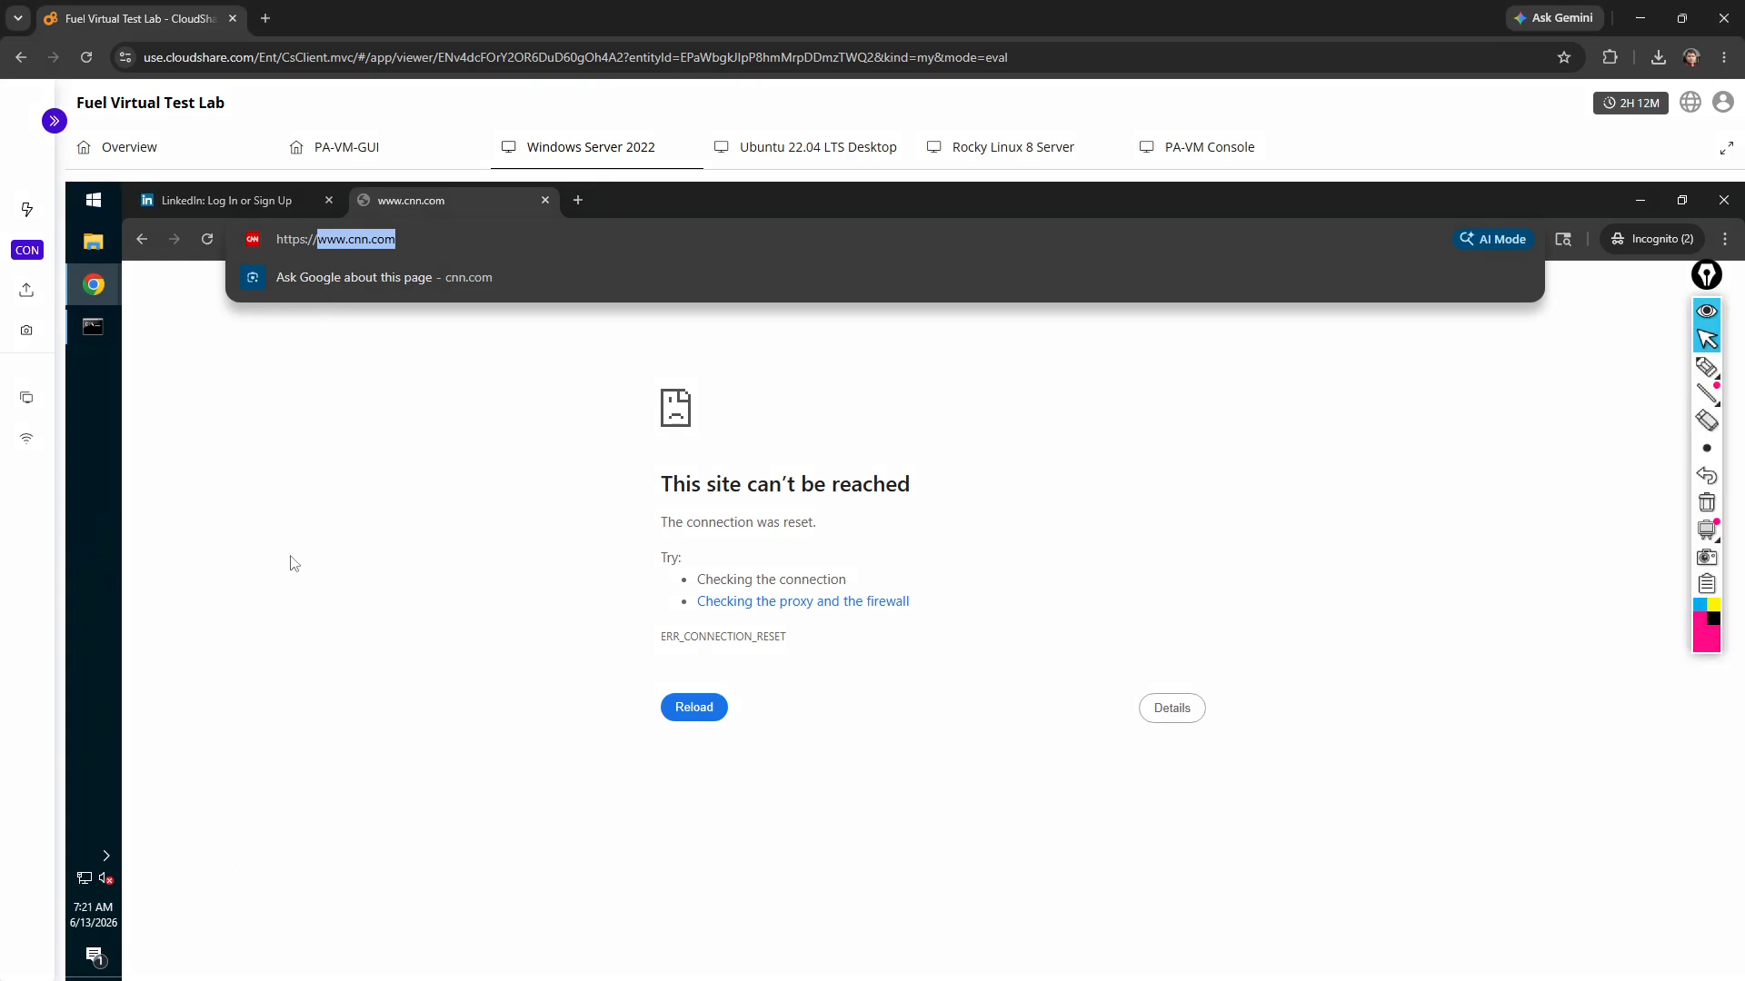
{"action": "left_click", "coordinate": [204, 243]}
{"action": "left_click", "coordinate": [202, 240]}
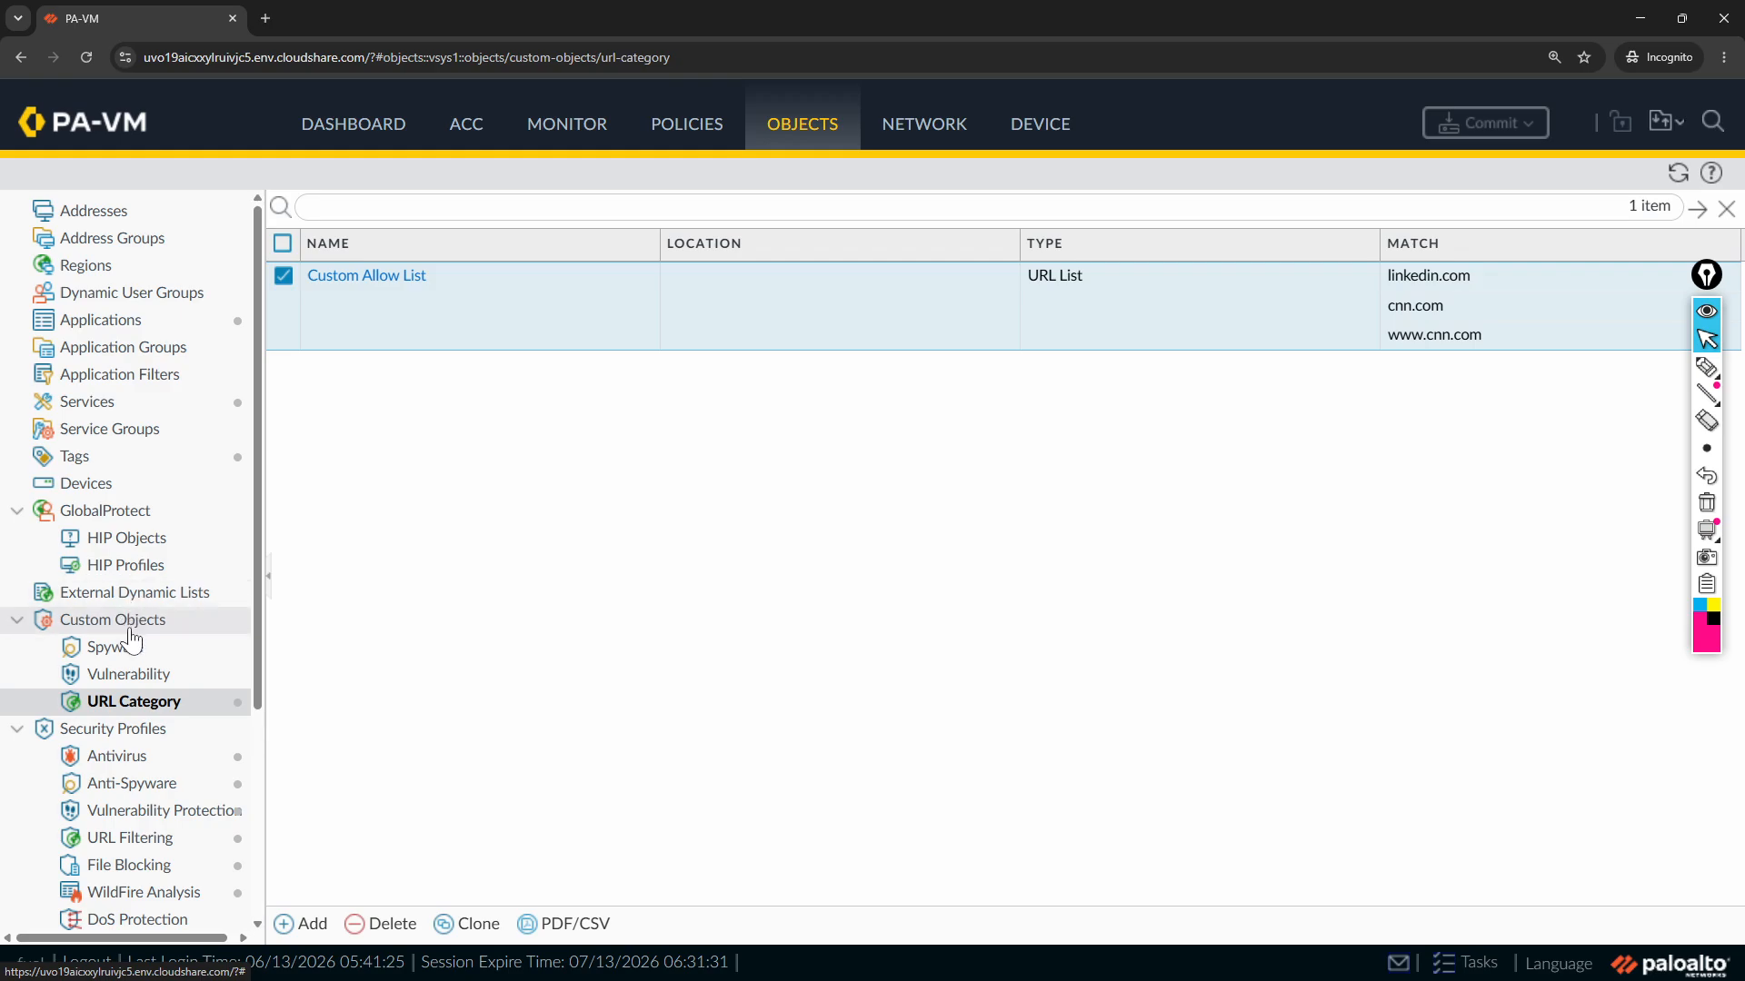
Return to the PA-VM interface and review the custom URL category, the security policy rules and the URL Filtering profiles
{"action": "left_click", "coordinate": [132, 698]}
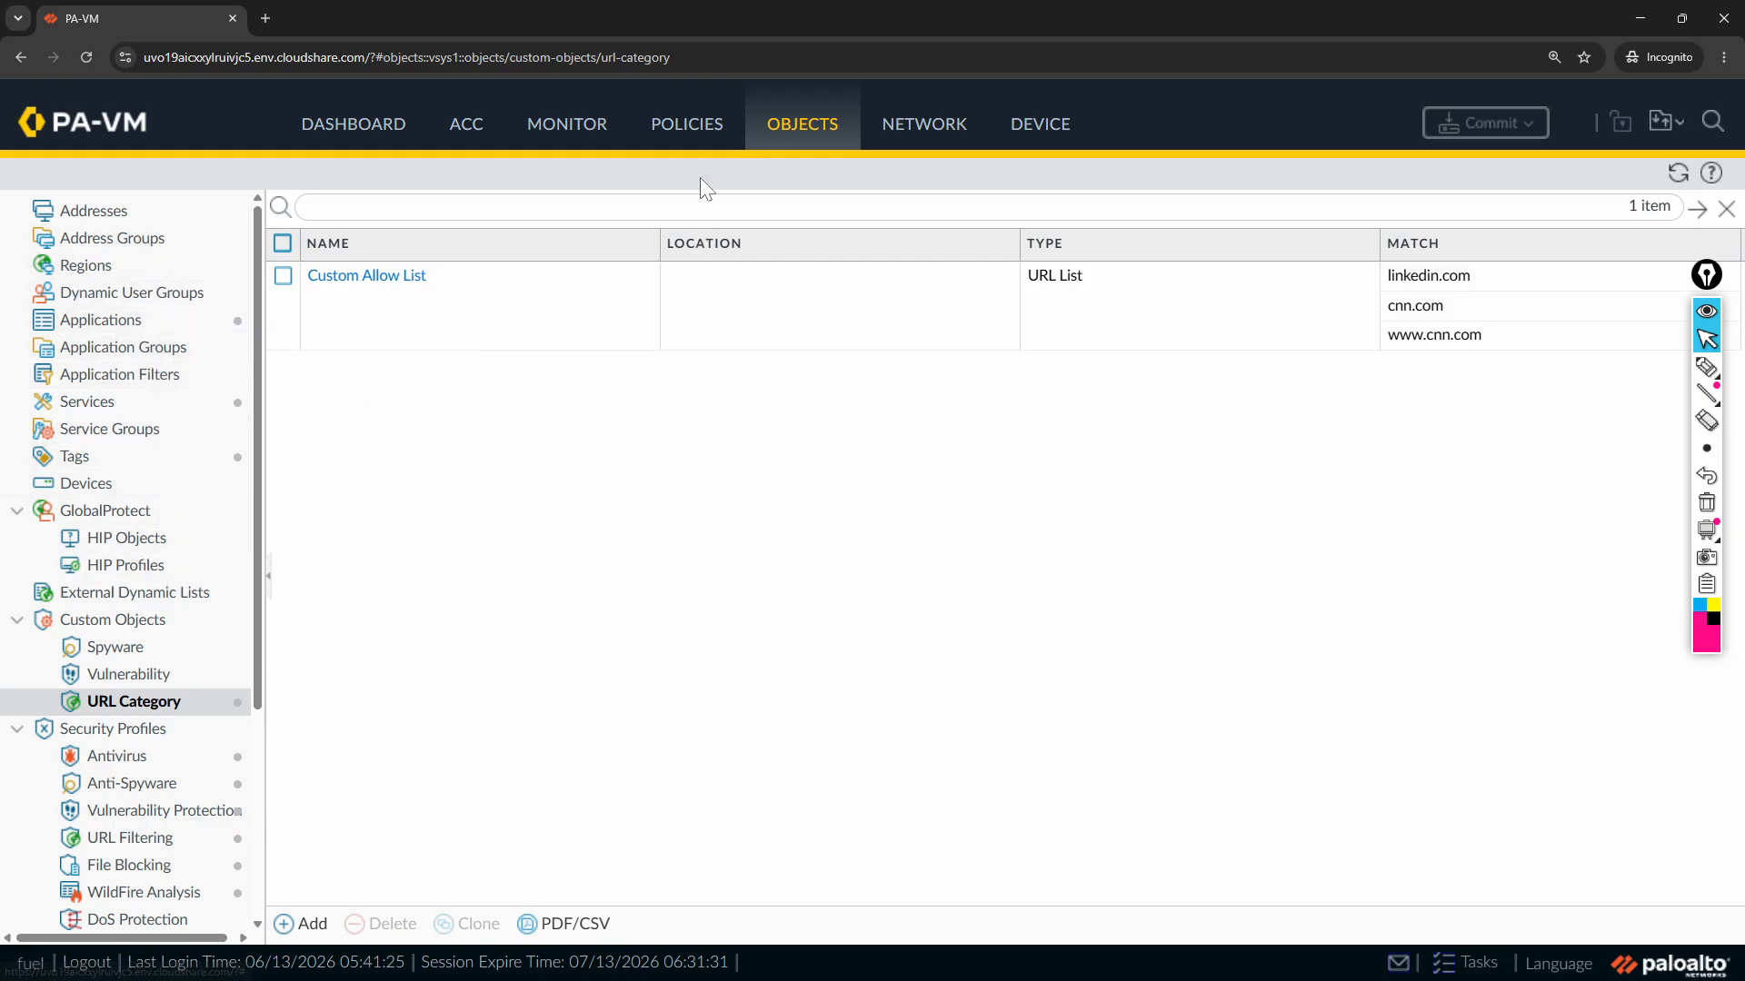
{"action": "left_click", "coordinate": [670, 135]}
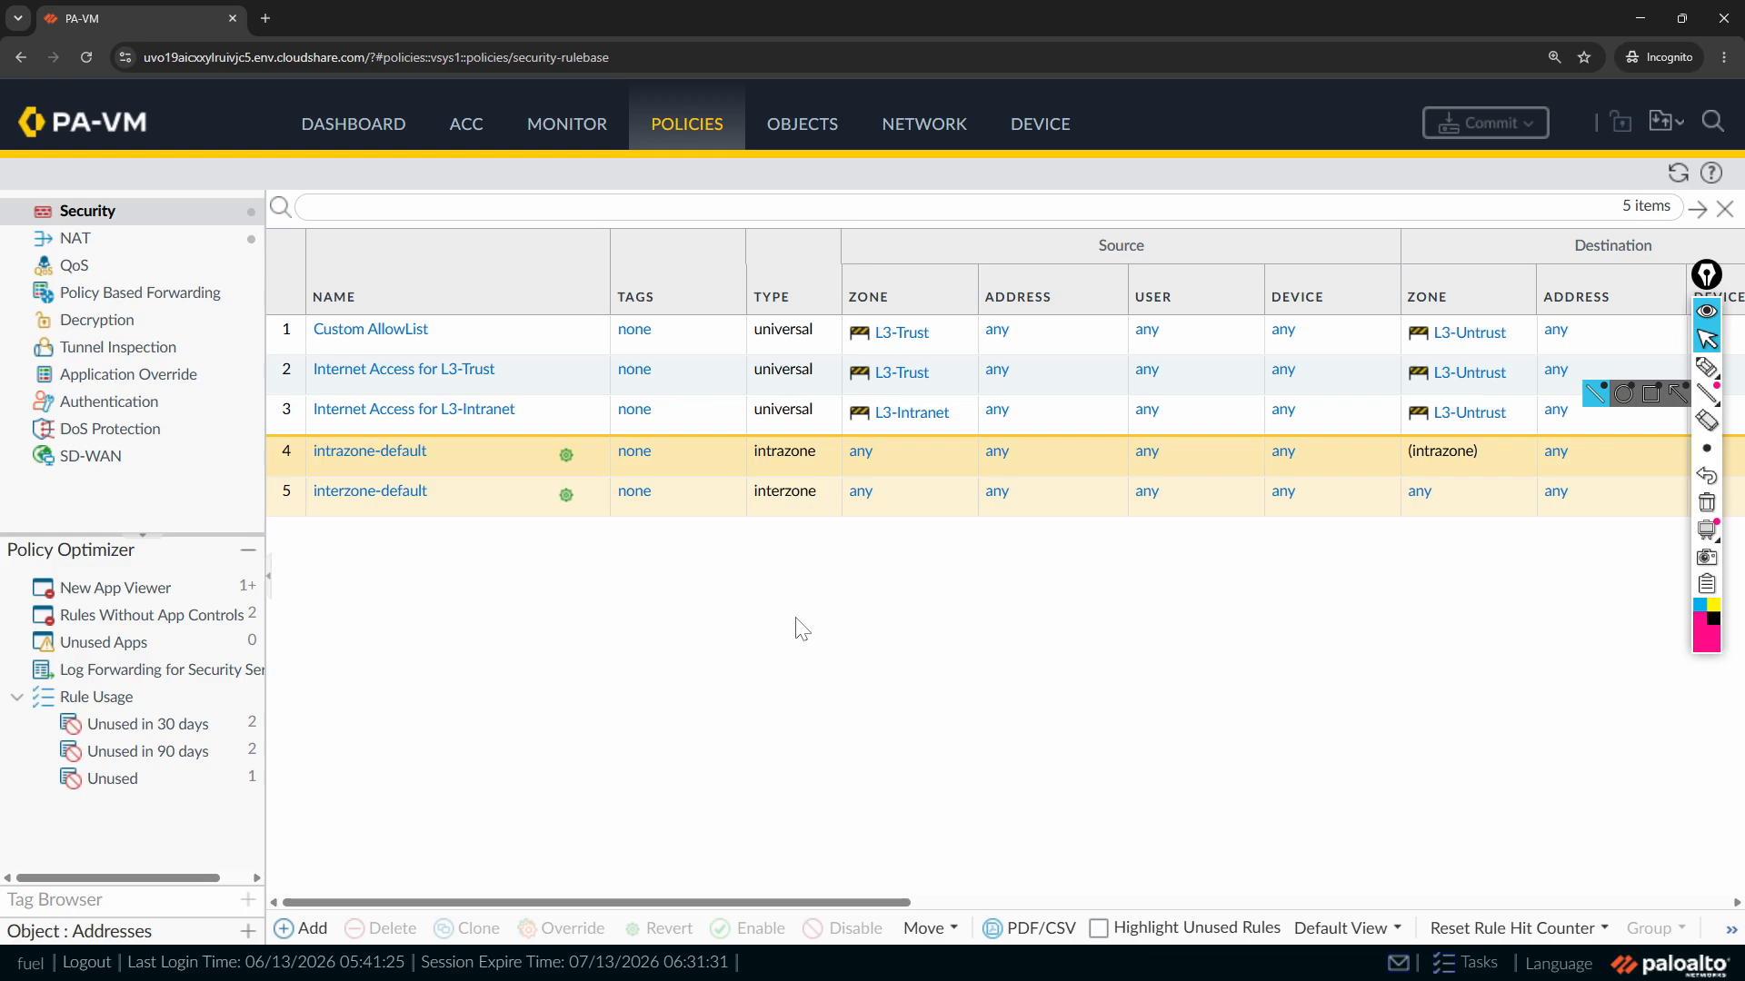
{"action": "left_click", "coordinate": [804, 127]}
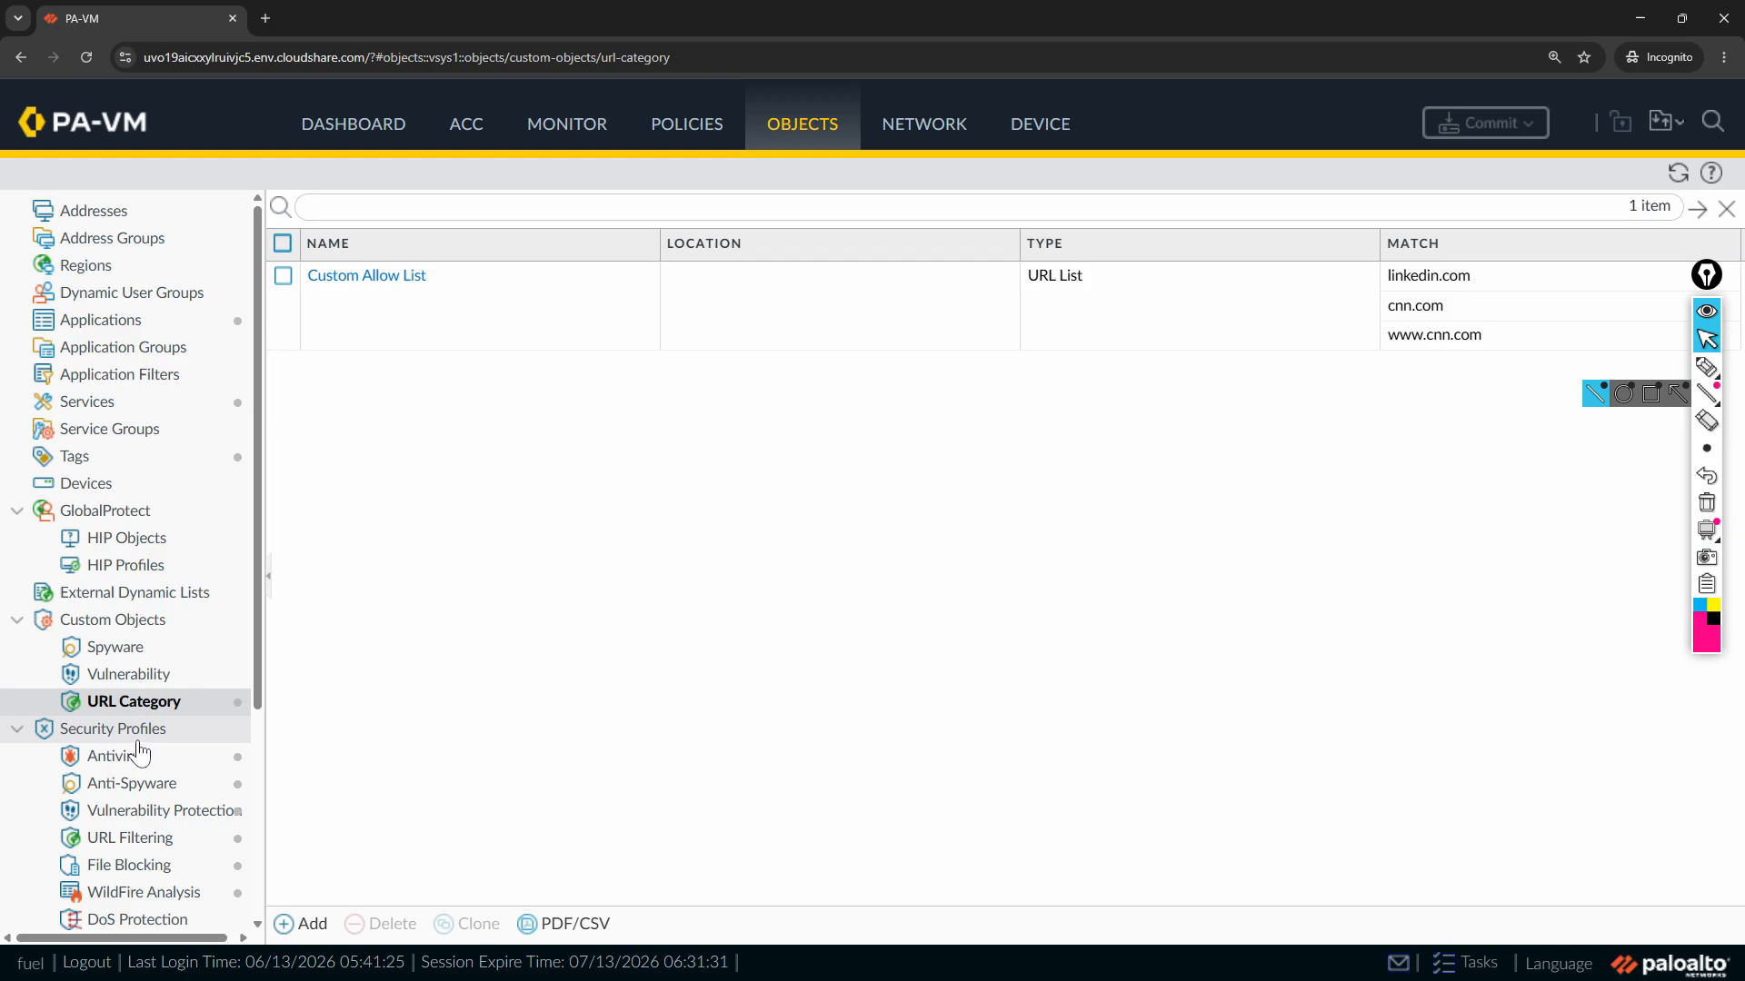
{"action": "left_click", "coordinate": [126, 850]}
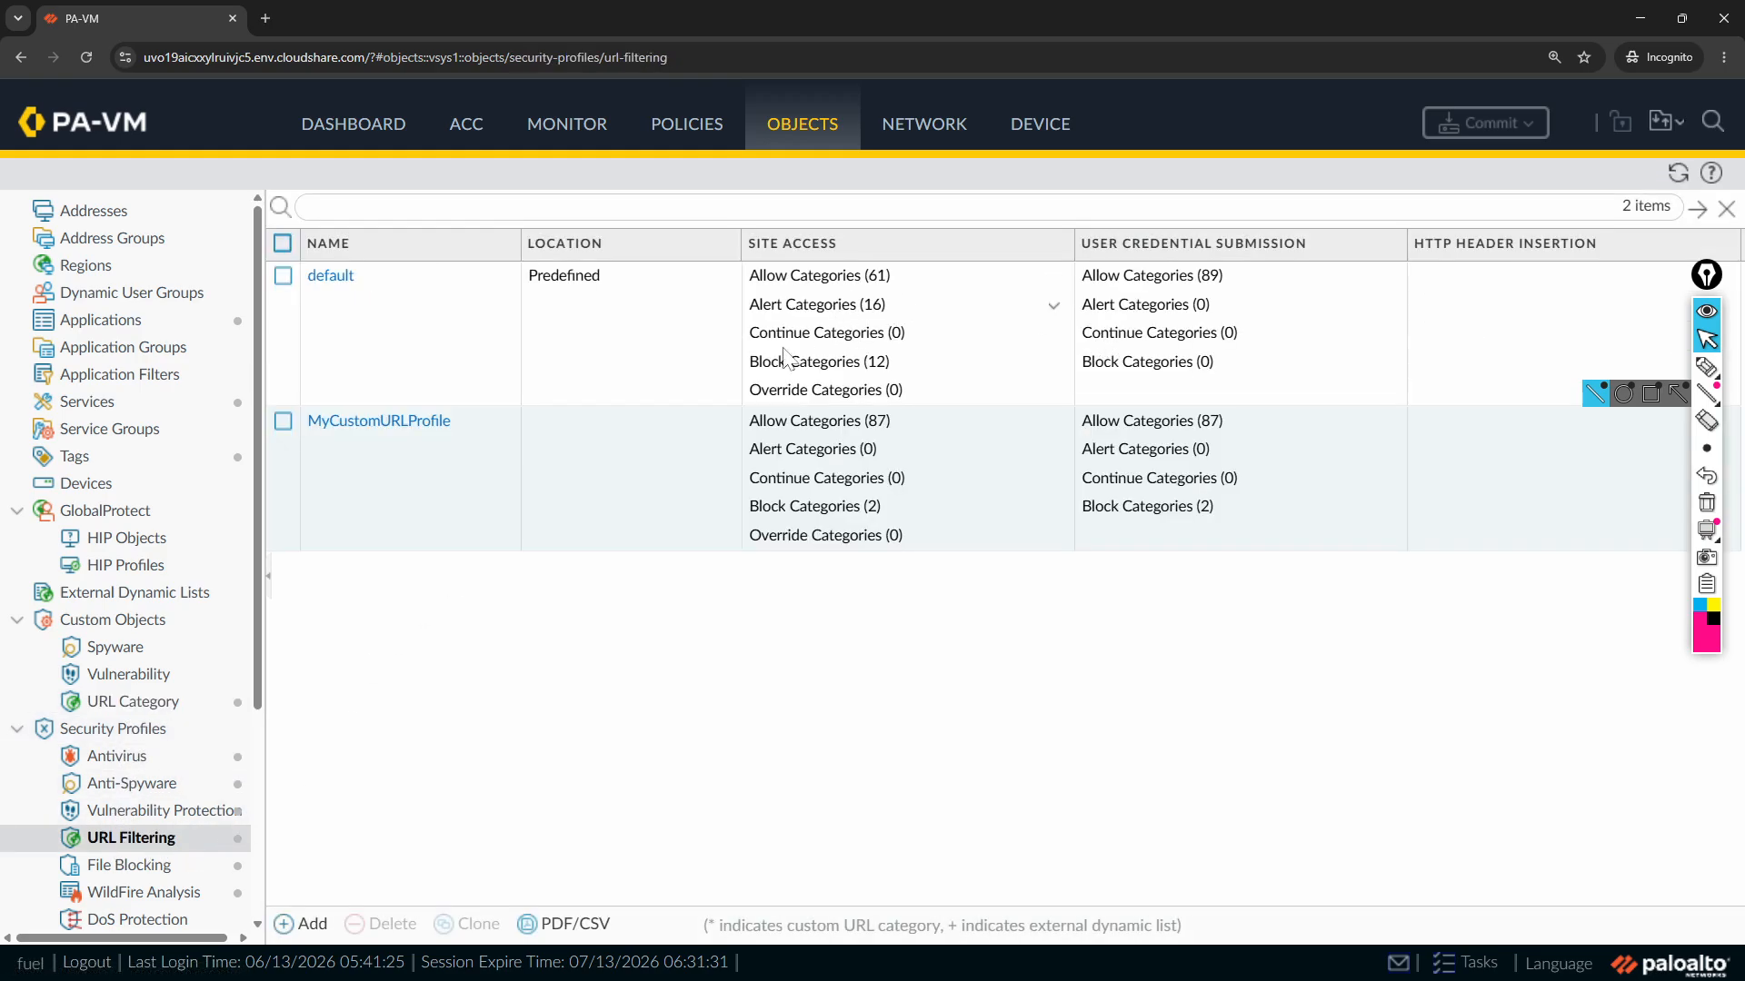